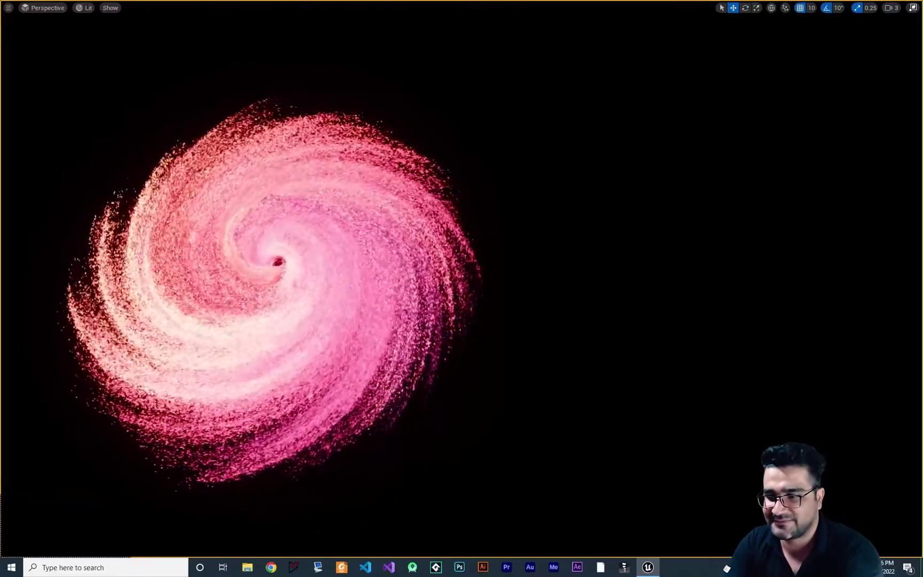
Leave the fullscreen viewport and create a folder named "darkhole" inside the project's Content folder.
key("F11")
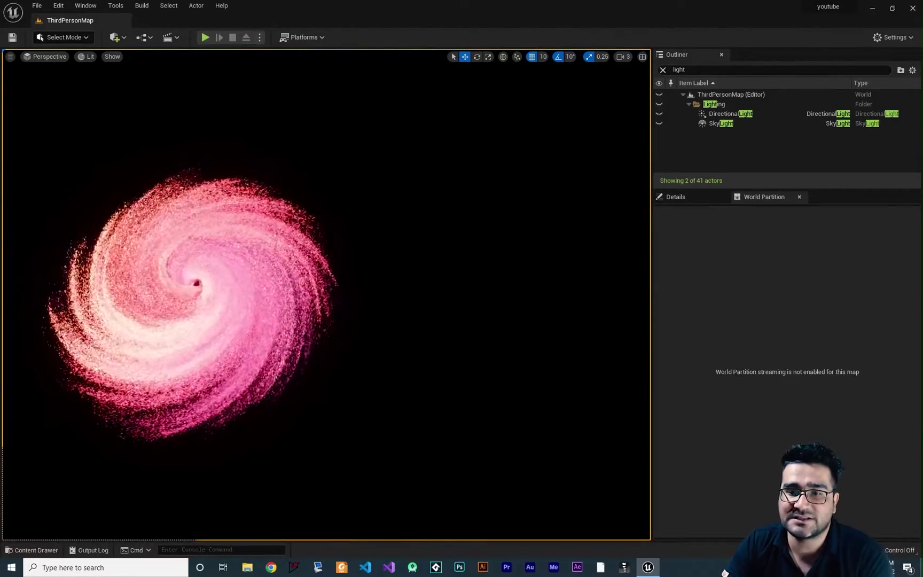
left_click(32, 550)
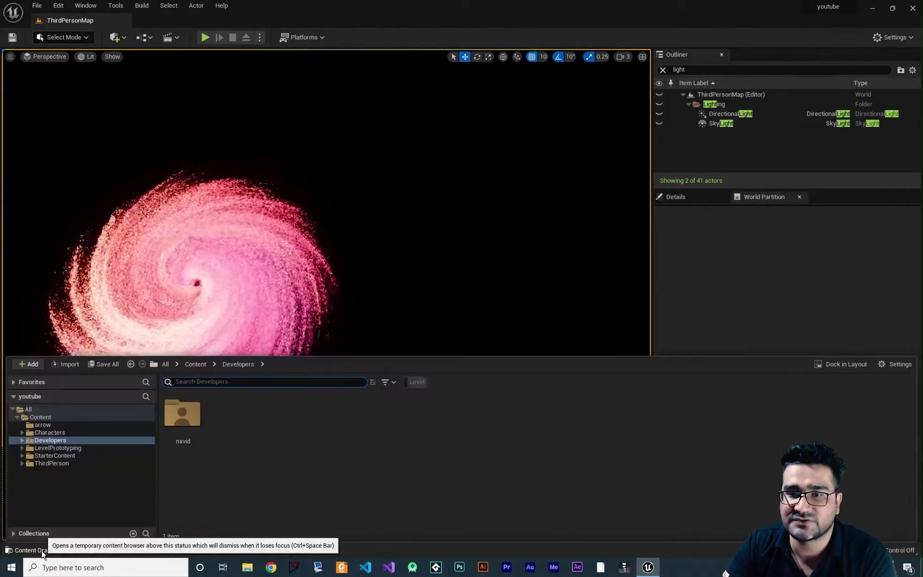
right_click(42, 418)
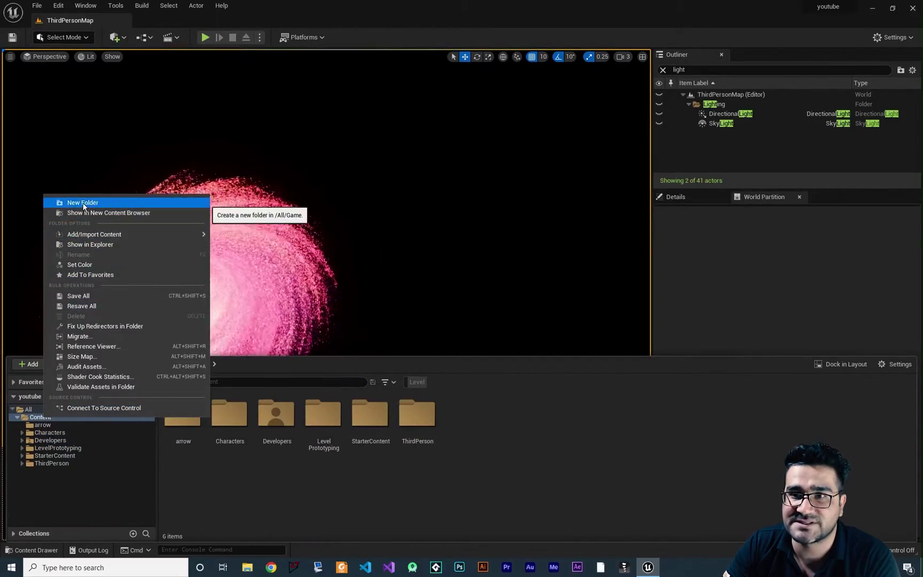
left_click(62, 202)
type("dark")
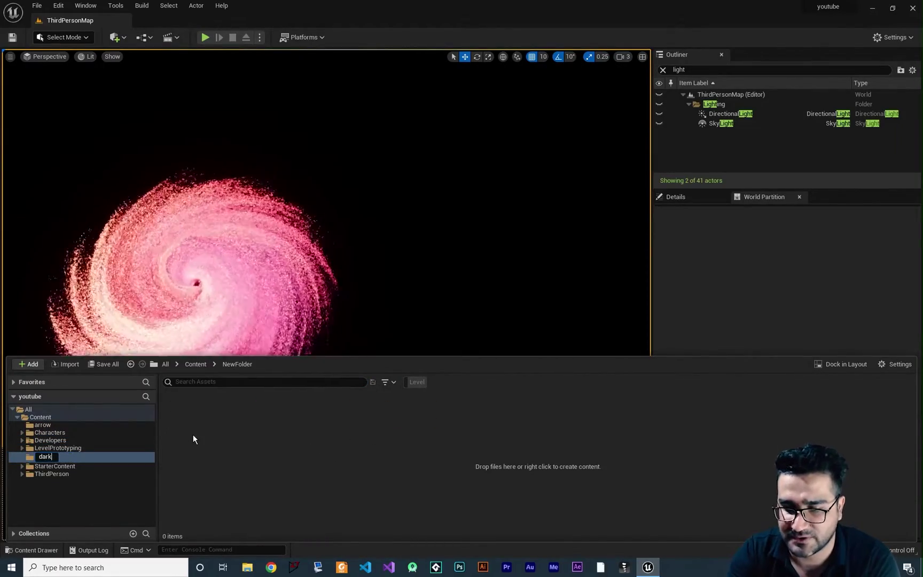
type("hole")
key("Return")
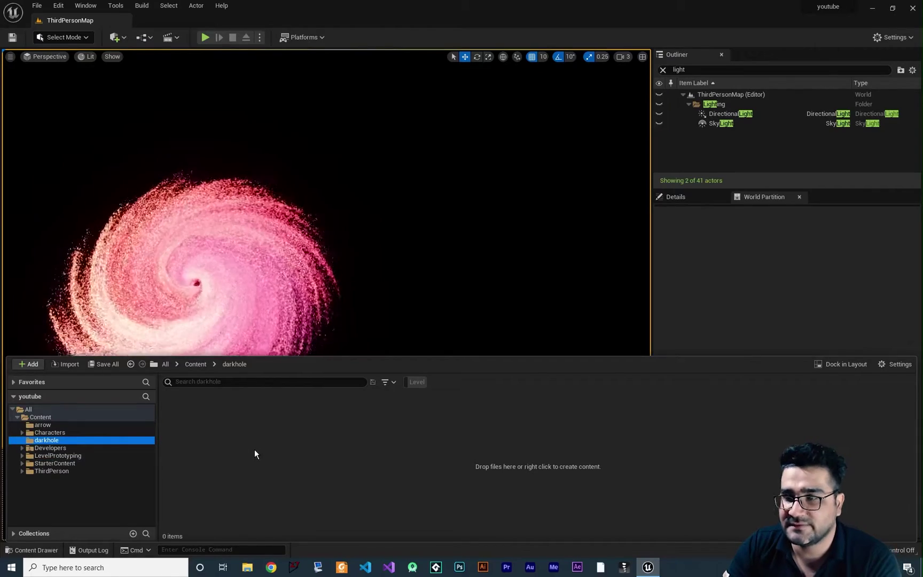
Create a Niagara System from the Empty emitter template in the darkhole folder and name it NS_darkHole.
right_click(269, 484)
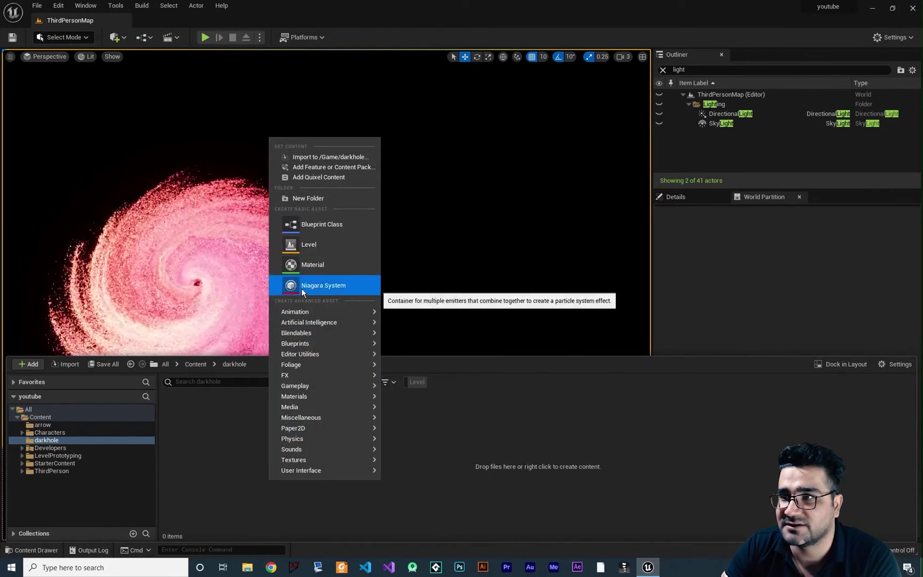
left_click(318, 284)
left_click(453, 418)
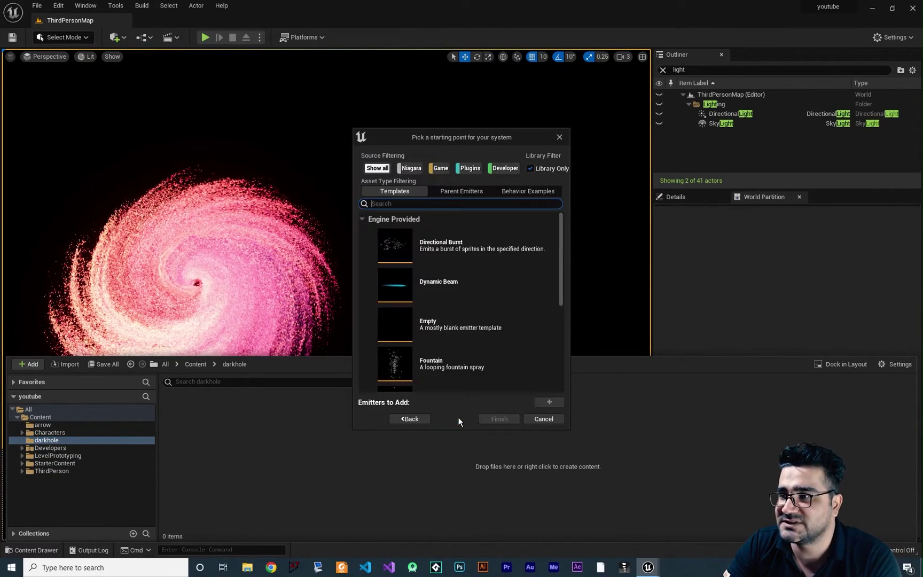
left_click(437, 327)
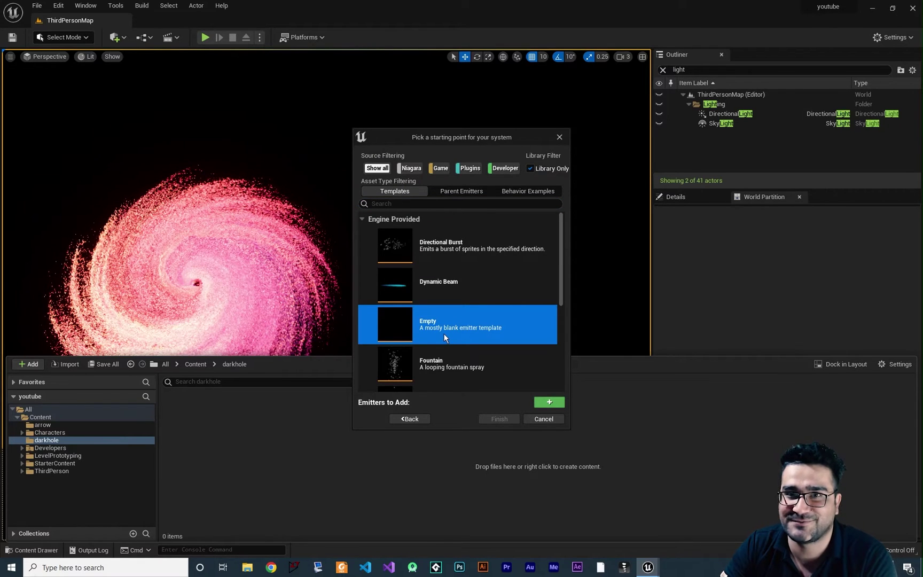
left_click(548, 402)
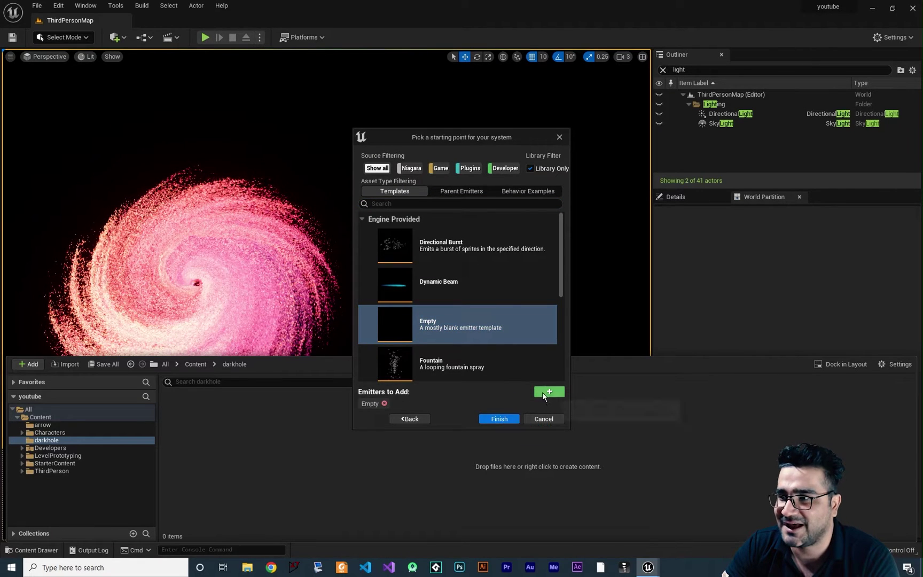
left_click(499, 420)
type("NS_darkHole")
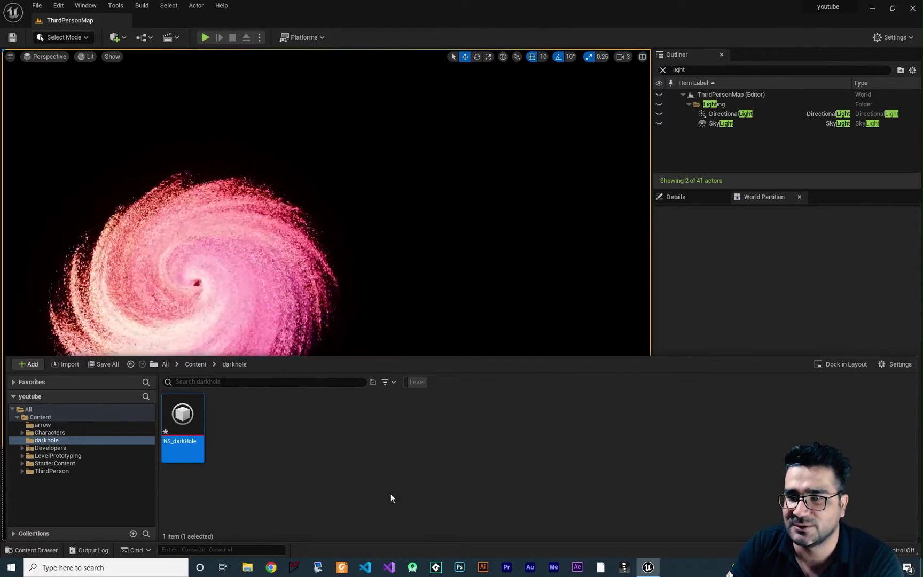
key("Return")
Delete the existing pink galaxy particle effect from the level.
left_click(201, 284)
left_click(248, 301)
key("Delete")
Open NS_darkHole and set the Empty emitter's Sim Target to GPUCompute Sim with Fixed Bounds enabled.
left_click(49, 548)
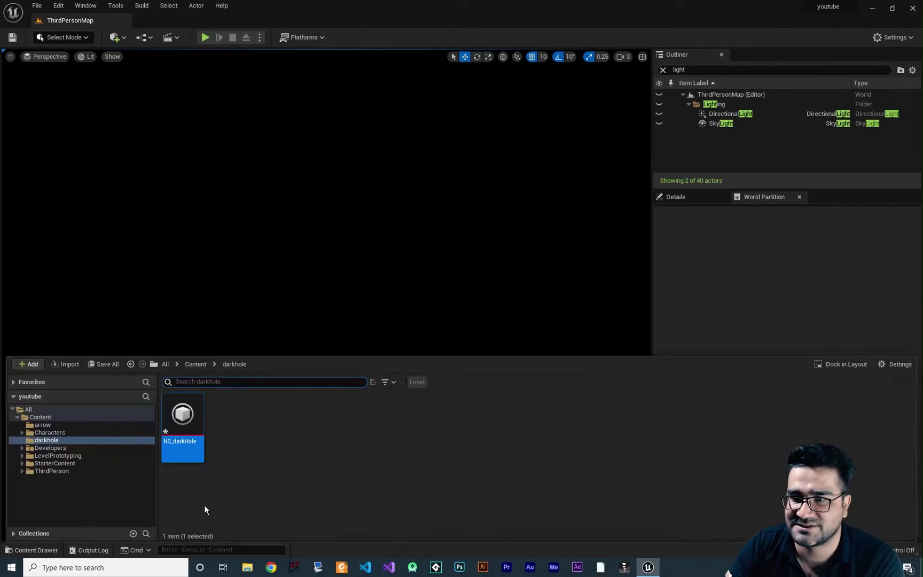
double_click(186, 425)
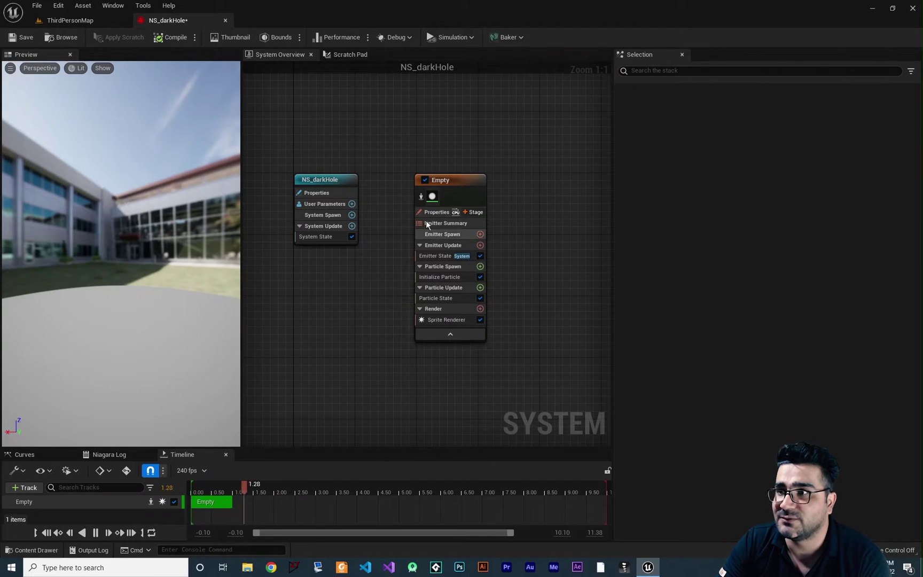
left_click(438, 214)
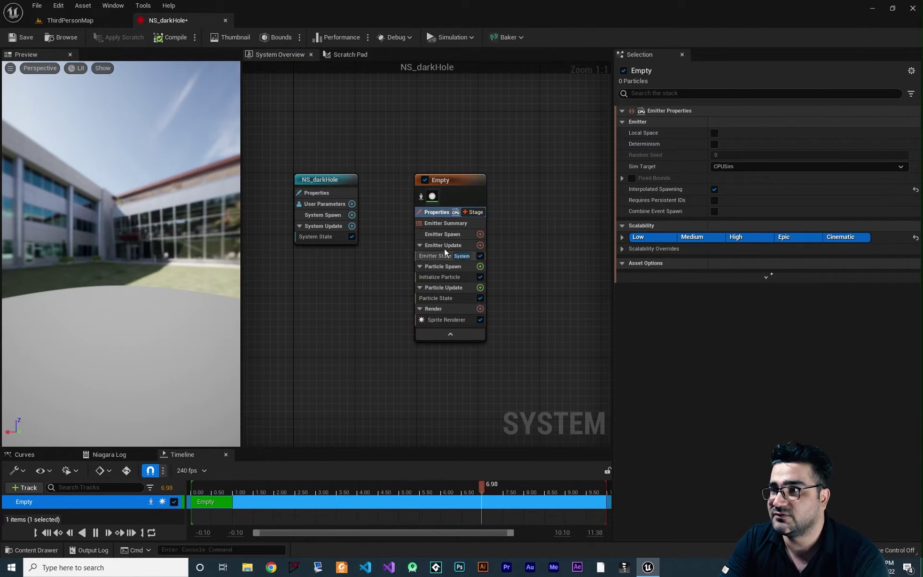
left_click(737, 167)
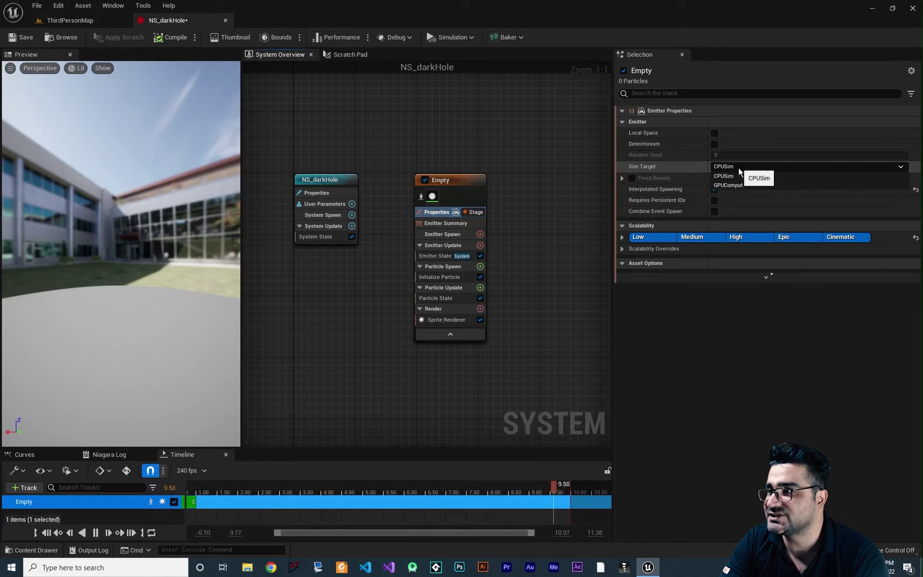
left_click(740, 185)
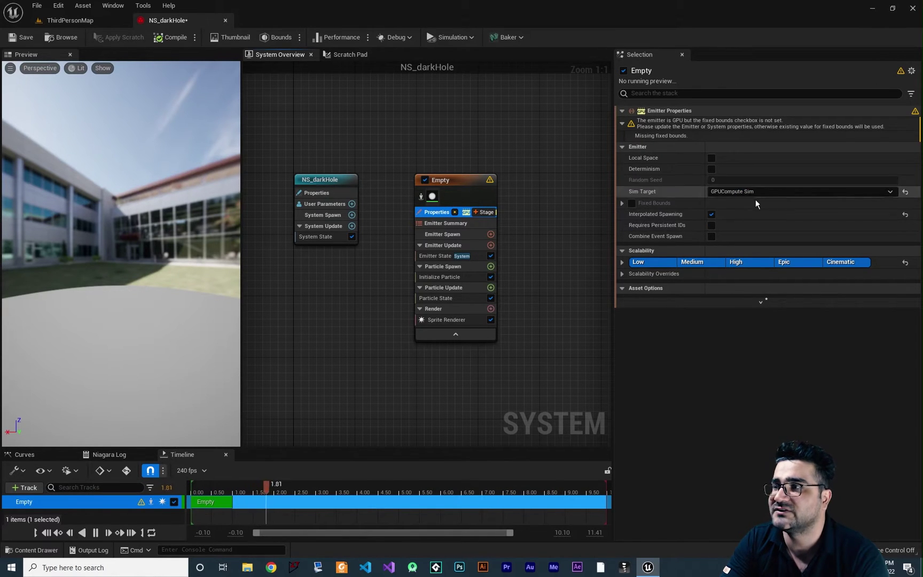
left_click(631, 203)
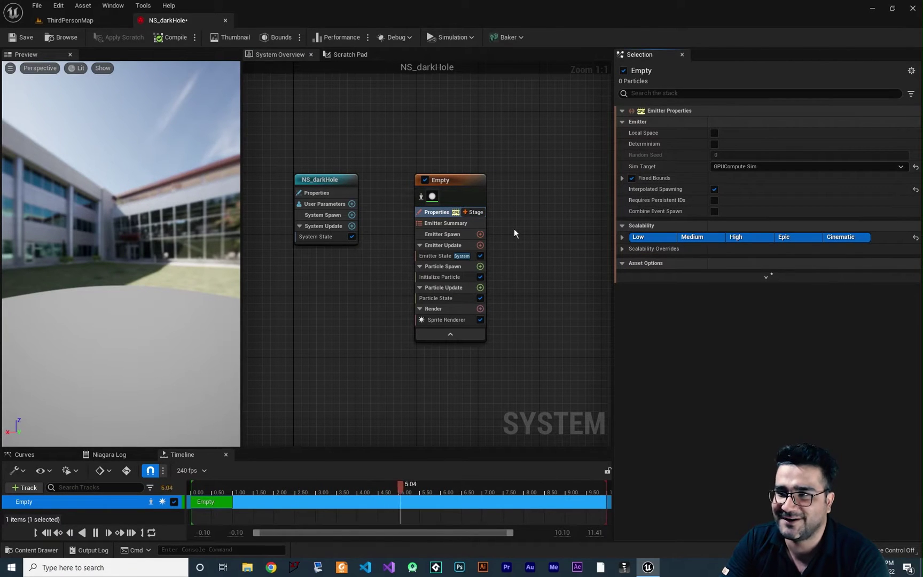
Add a Spawn Rate module to the emitter's Emitter Update group and set its SpawnRate to 10000.
left_click(480, 245)
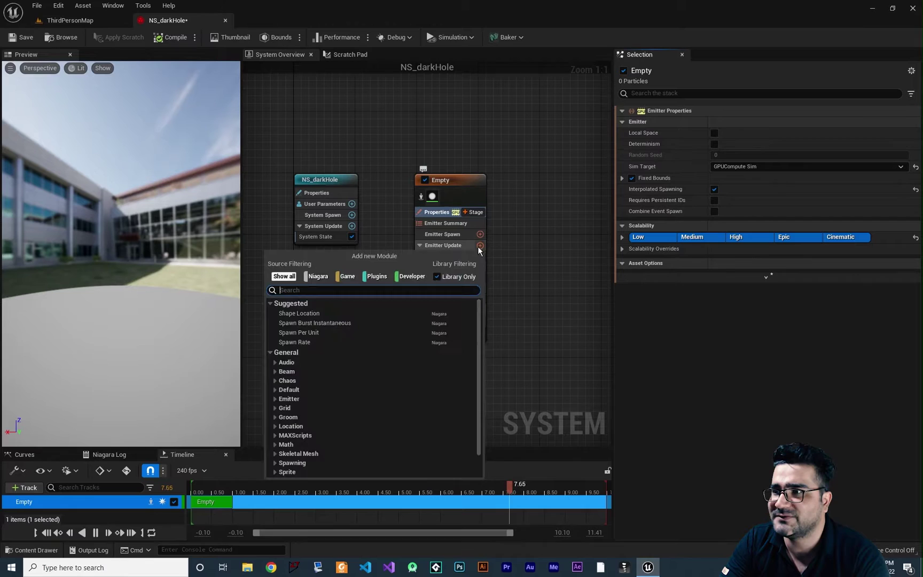
left_click(315, 342)
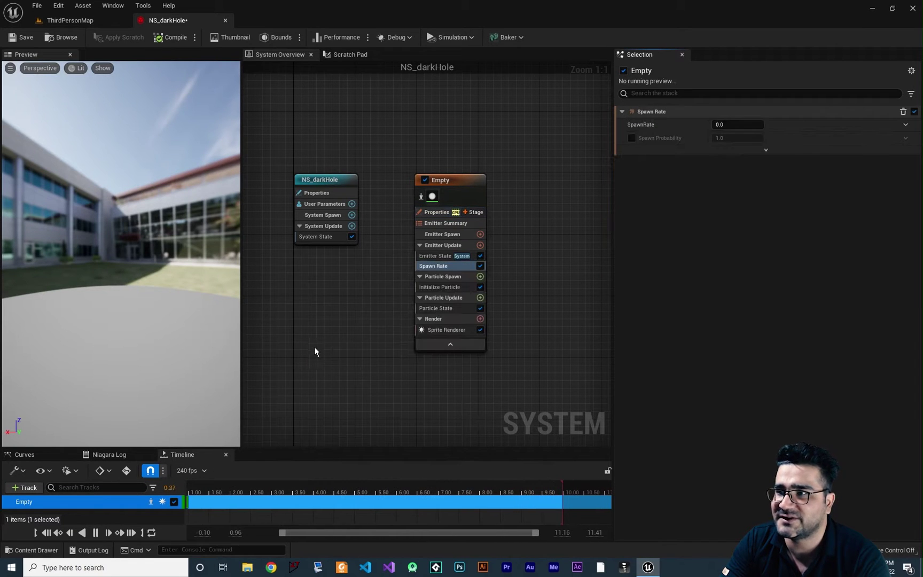
left_click(725, 124)
type("1000")
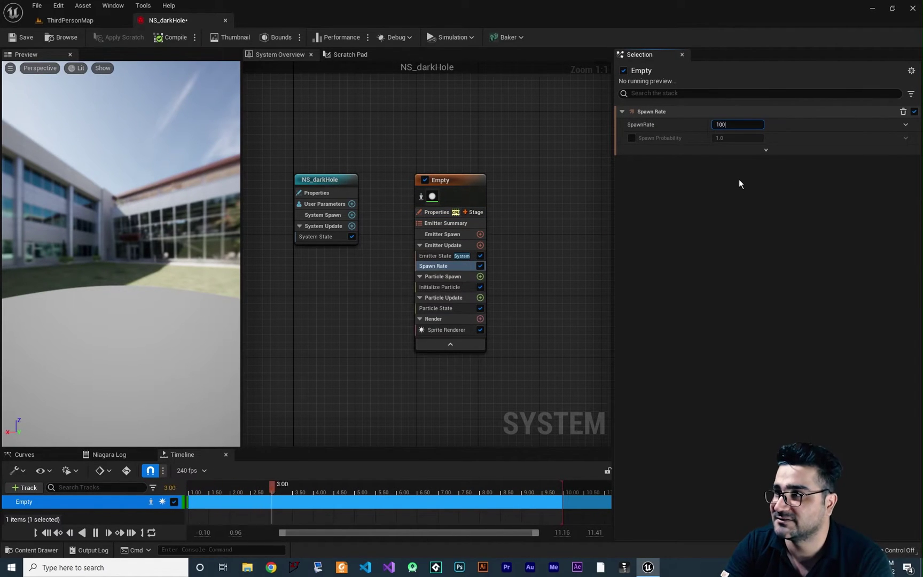
type("0")
key("Return")
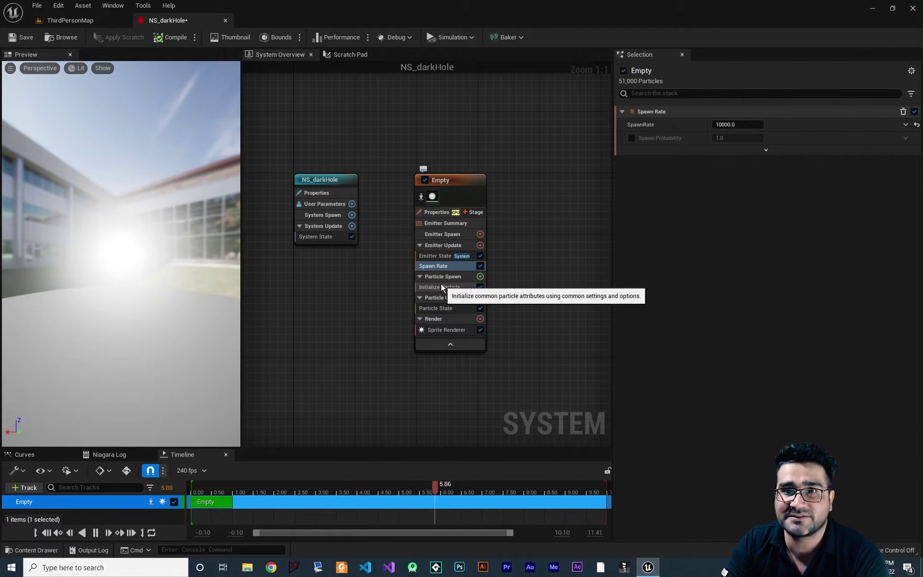
Switch to Chrome, search Google Images for "dark hole galaxy" limited to large images, and examine the spiral shapes as reference.
left_click(270, 567)
double_click(147, 172)
left_click(367, 24)
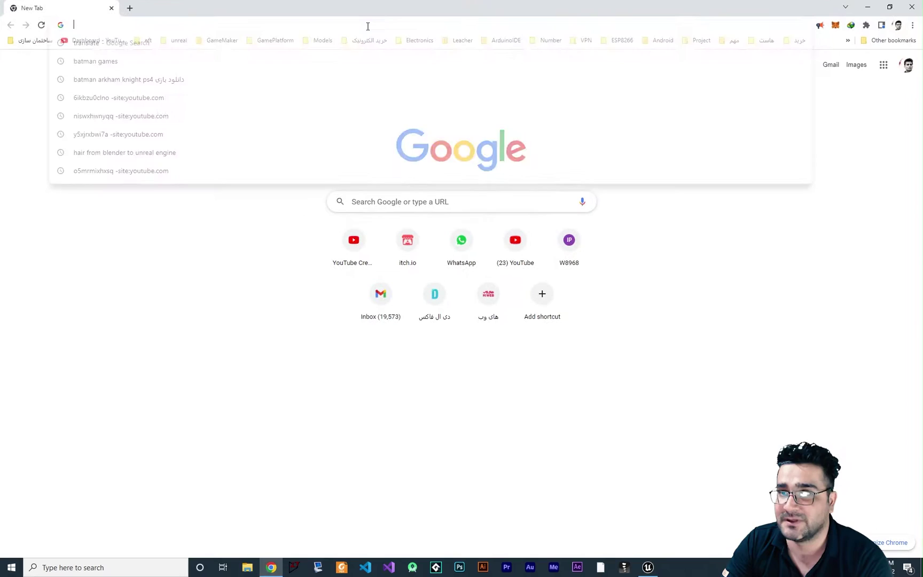
type("dark hole galaxy")
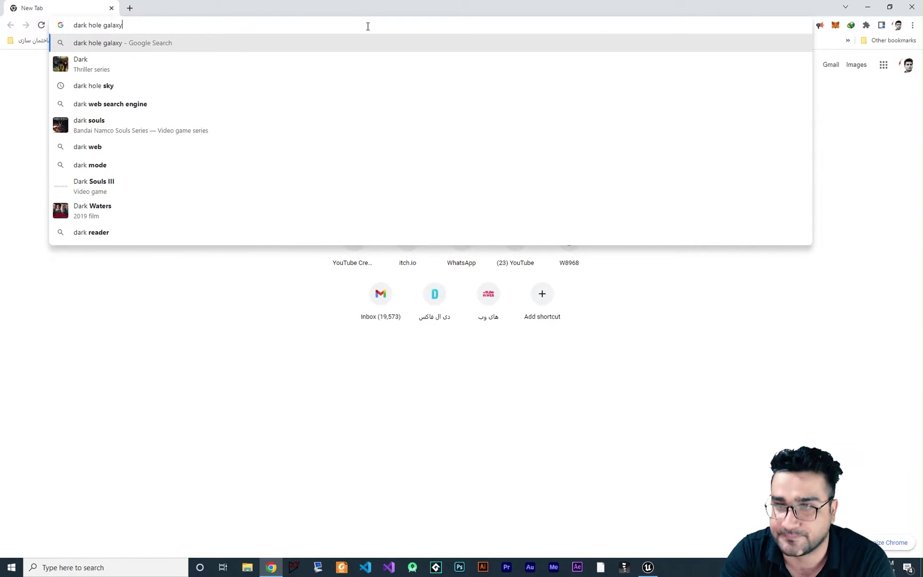
key("Return")
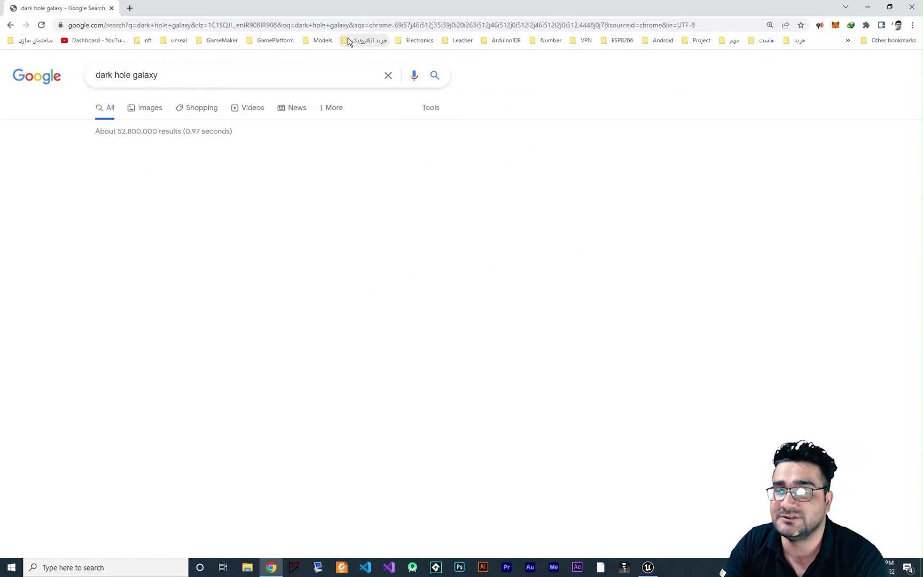
left_click(150, 109)
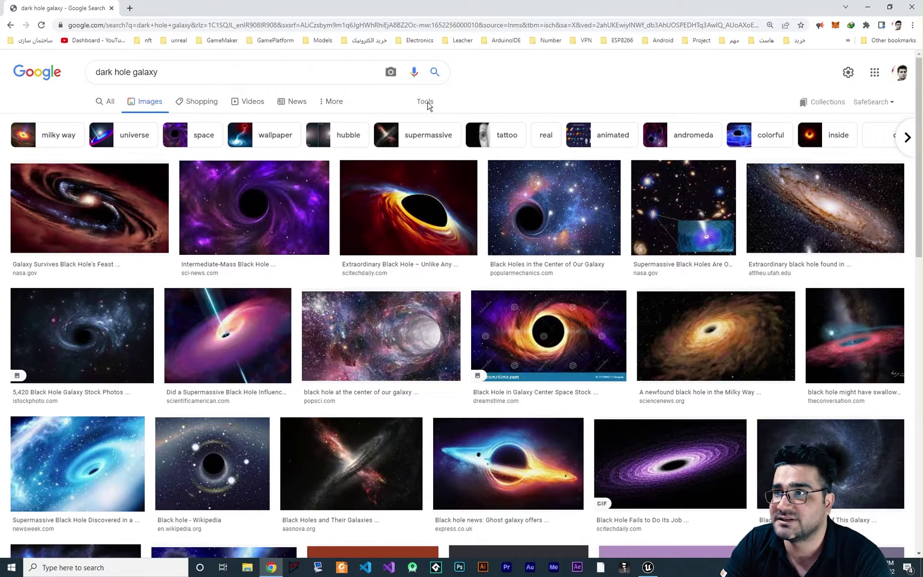
left_click(427, 103)
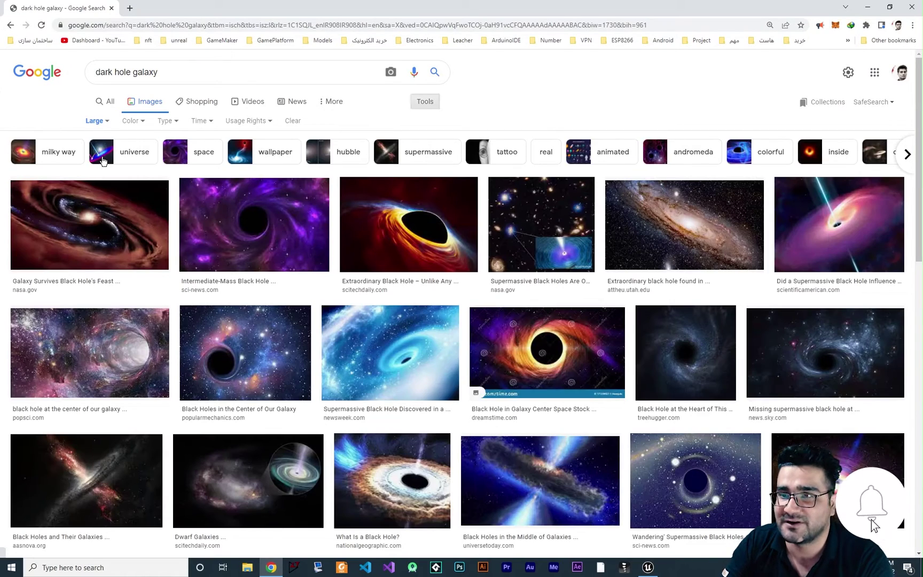
left_click(239, 224)
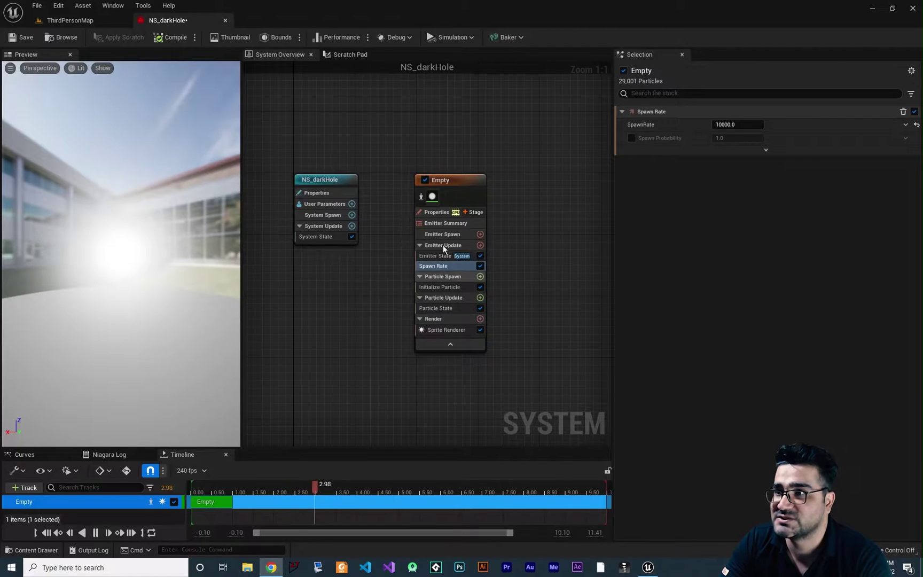
Add a Shape Location module to the emitter's Particle Spawn group and set its Shape Primitive to Torus.
left_click(450, 279)
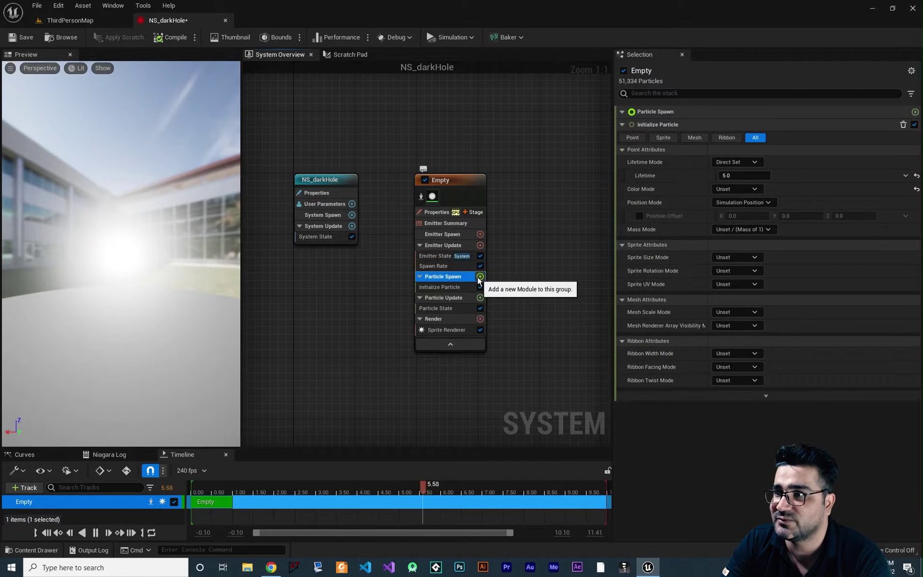
left_click(480, 277)
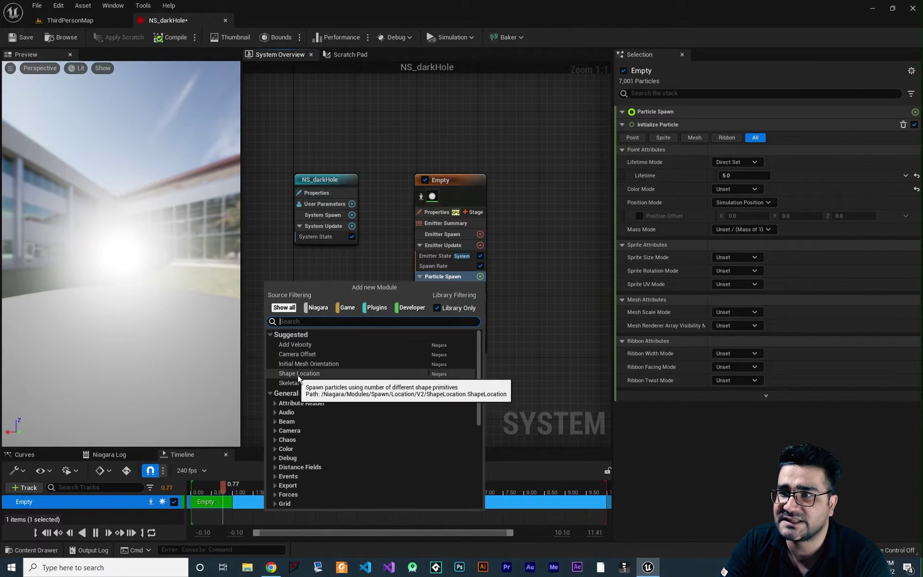
left_click(300, 374)
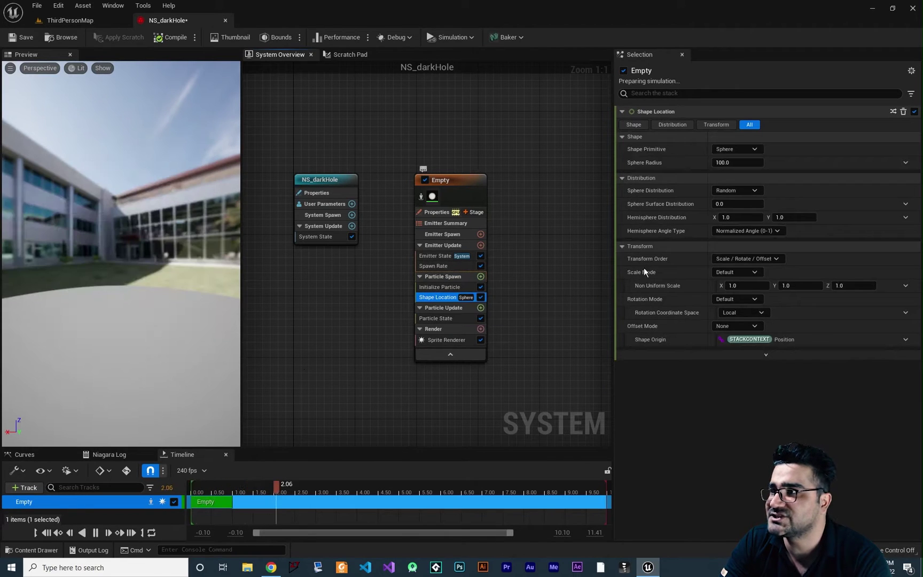
left_click(732, 149)
left_click(742, 194)
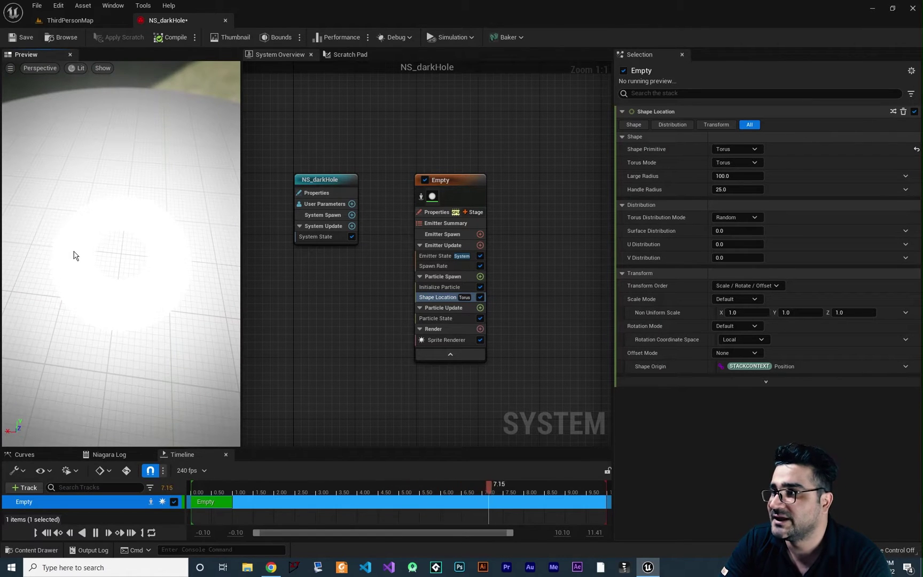
Set the emitter's SpawnRate to 100 and view the torus of particles in the preview.
left_click(433, 266)
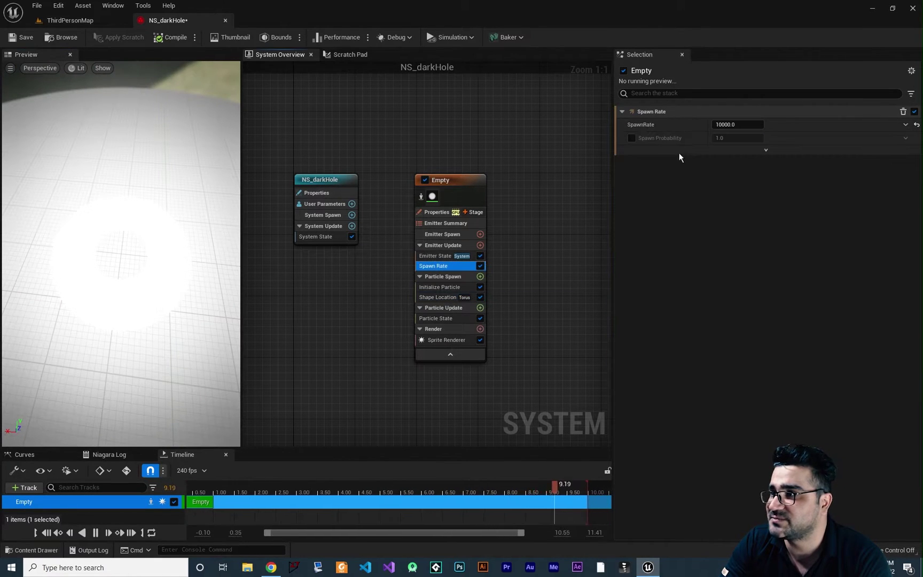
left_click(728, 125)
type("100")
key("Return")
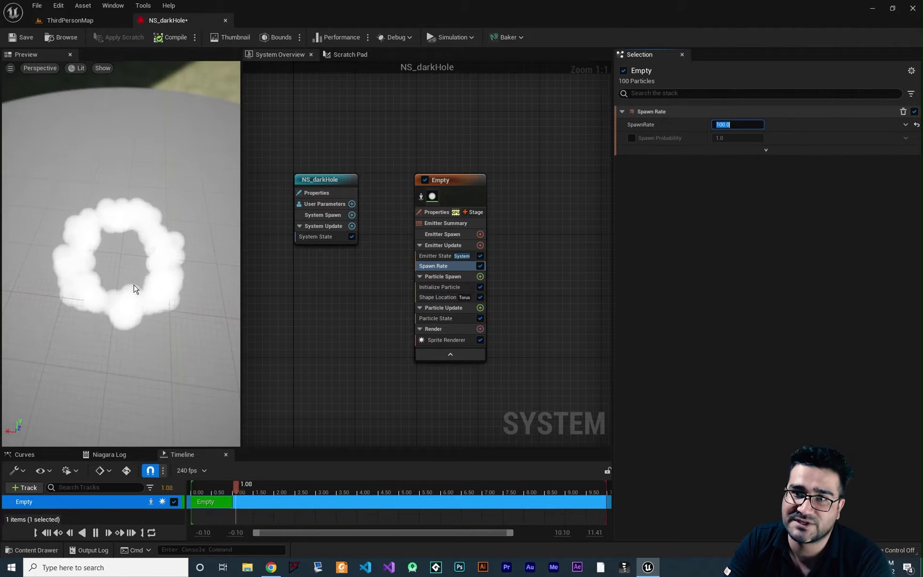
left_click_drag(84, 226, 159, 330)
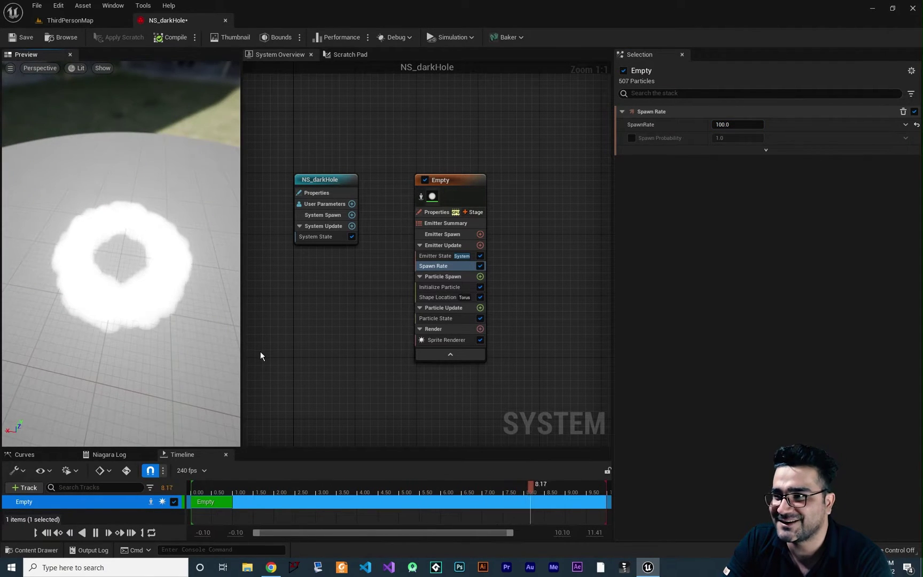
Add a Vortex Force module to the emitter's Particle Update group and resolve its missing Solve Forces and Velocity dependency.
left_click(480, 308)
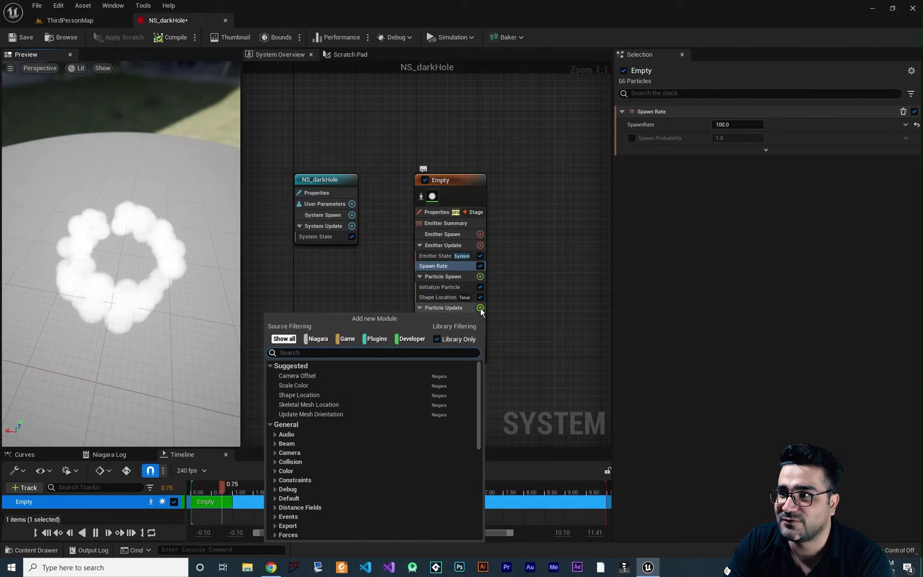
type("vort")
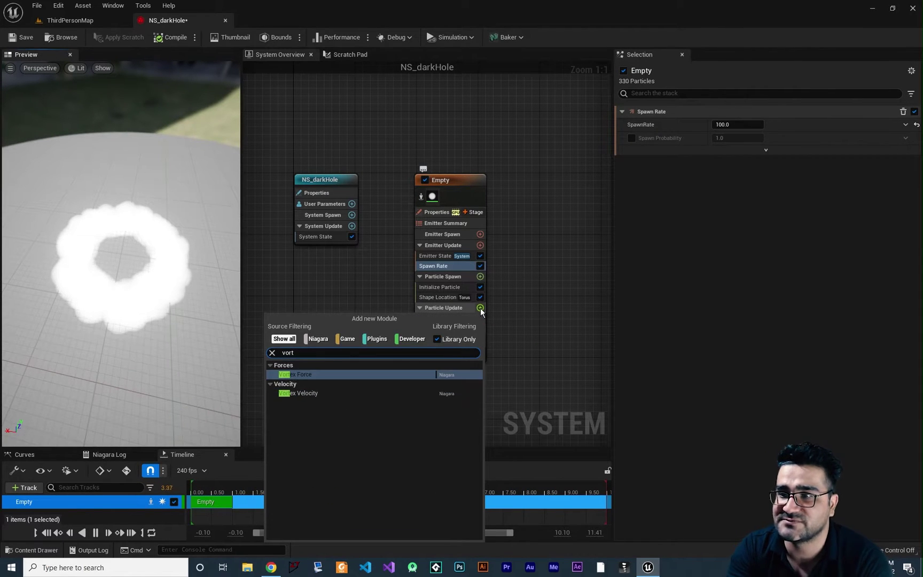
key("Return")
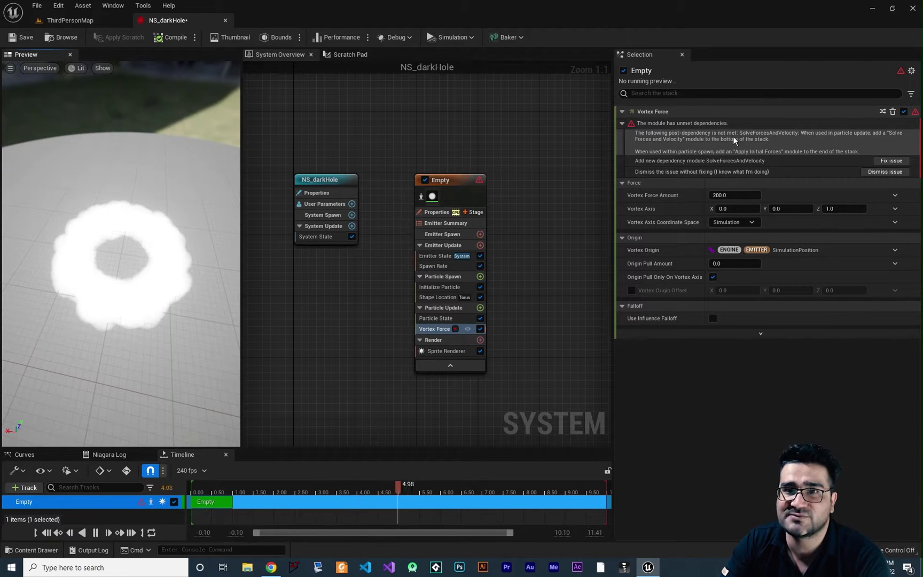
left_click(891, 160)
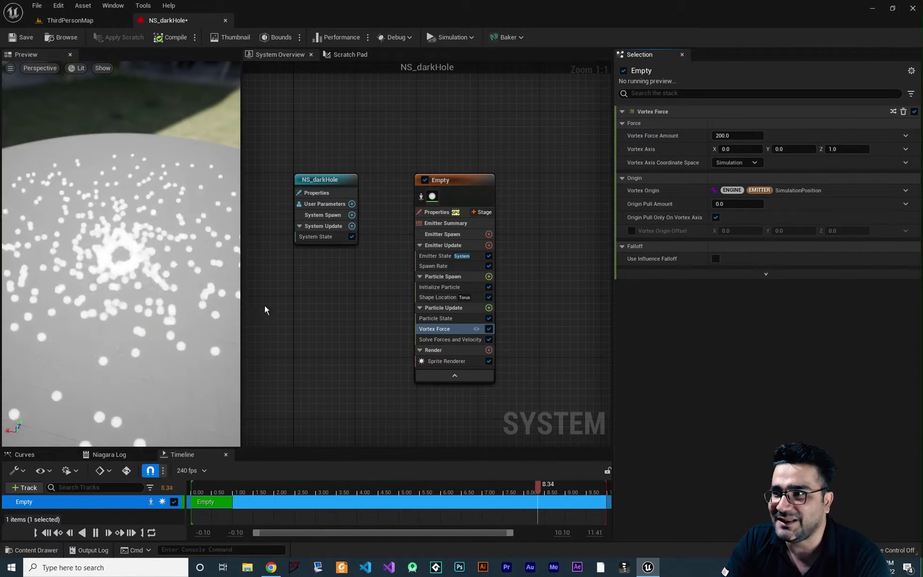
Set the emitter's SpawnRate to 10000 and view the swirling particles from above in the preview.
left_click(433, 266)
key("Return")
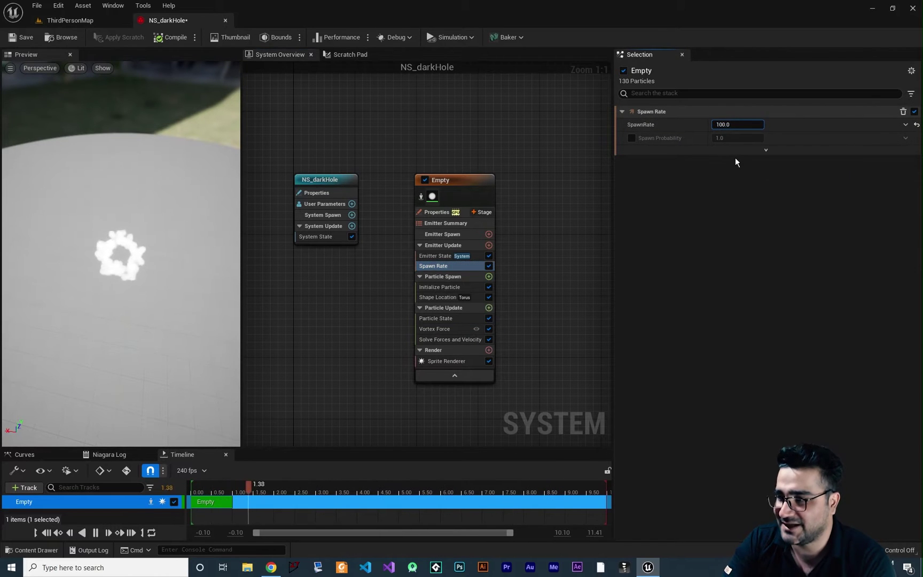
left_click_drag(120, 229, 121, 326)
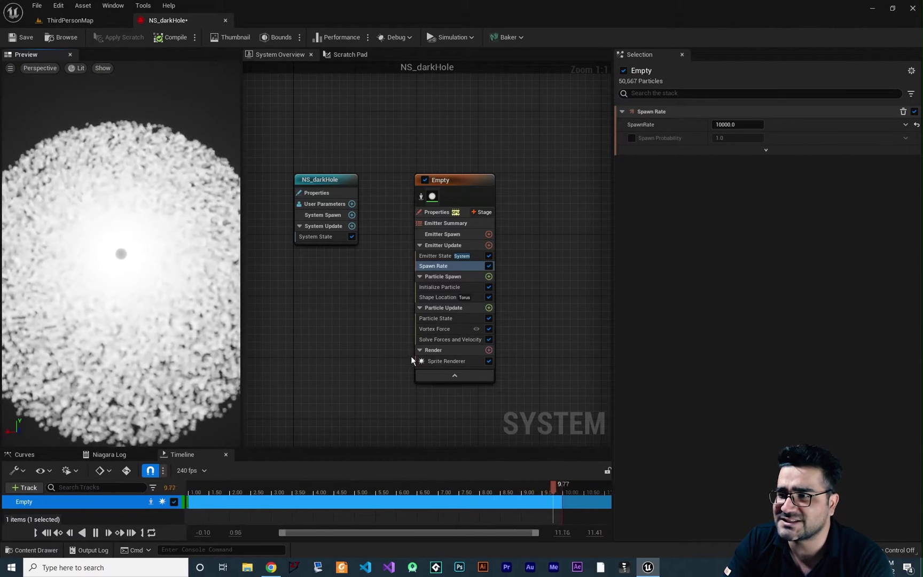
Add a Curl Noise Force module to the Particle Update group and set its Noise Strength to 50.
left_click(488, 308)
type("curl")
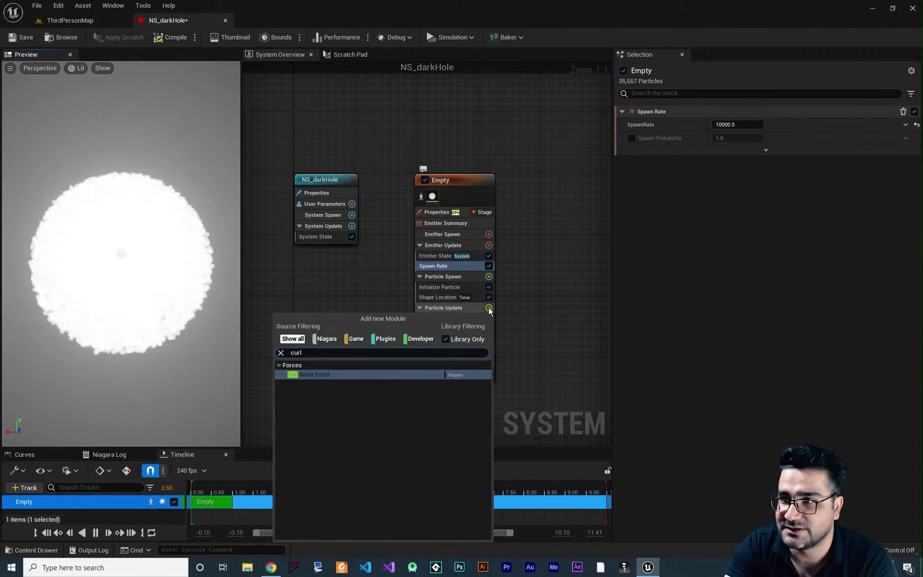
key("Return")
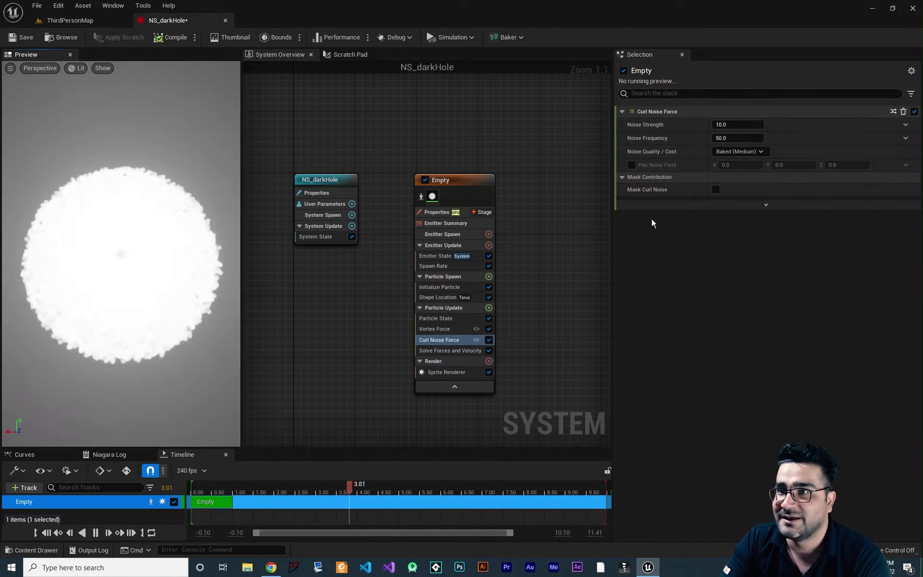
left_click(736, 124)
type("50")
key("Return")
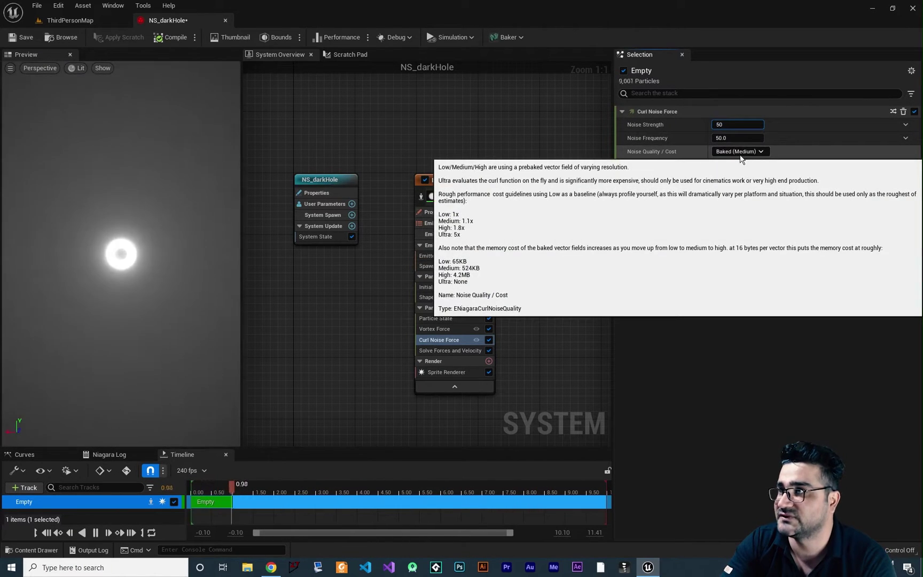
left_click_drag(144, 236, 122, 309)
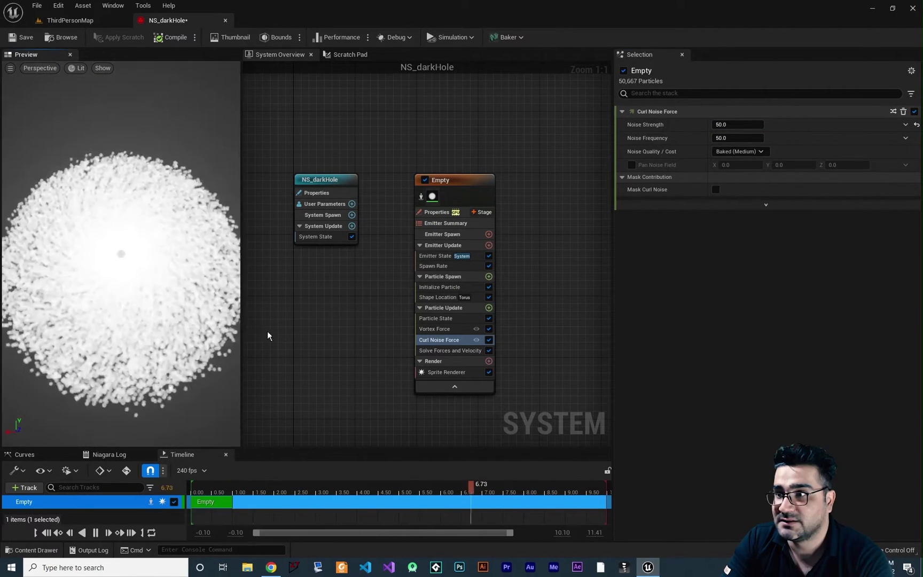
Add a Drag module to the emitter's Particle Update group.
left_click(488, 308)
type("dra")
left_click(311, 392)
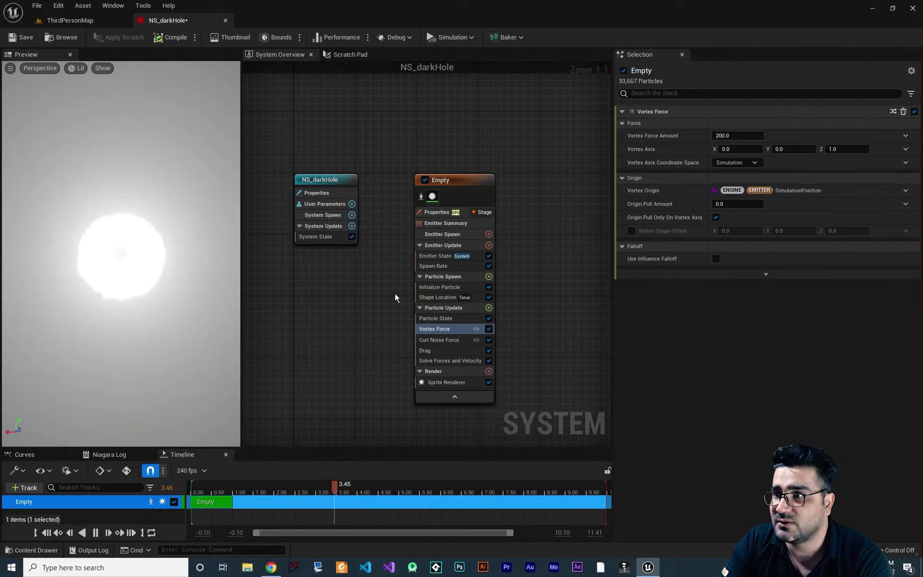
Set the particle Lifetime in the Initialize Particle module to 20.
left_click(439, 287)
left_click(733, 163)
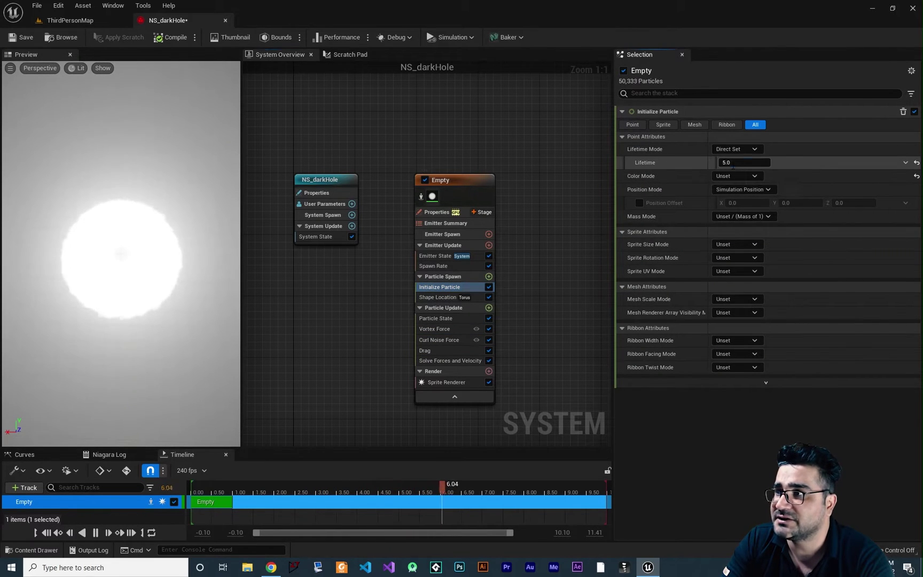
type("20")
key("Return")
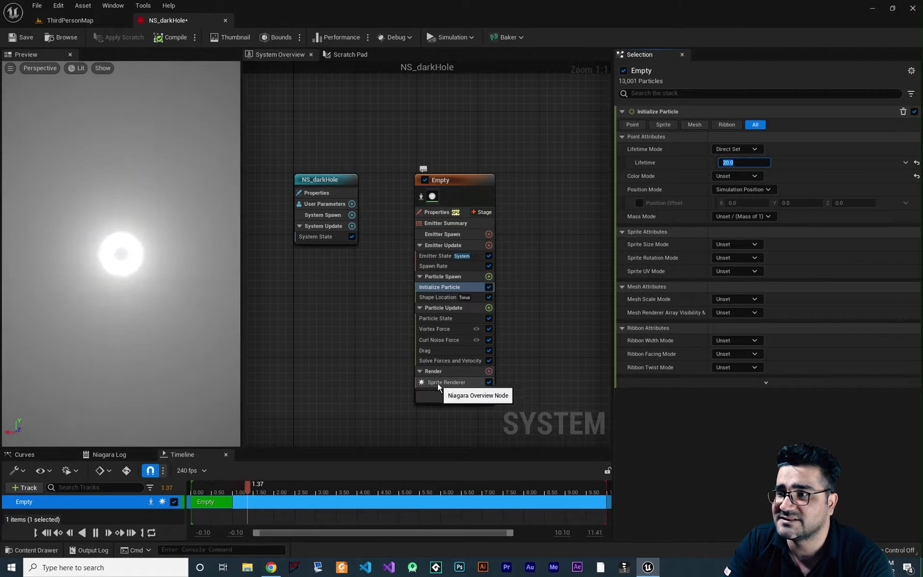
In Initialize Particle, set Sprite Size Mode to Uniform with a Uniform Sprite Size of 2 and the Lifetime to 10.
left_click(736, 244)
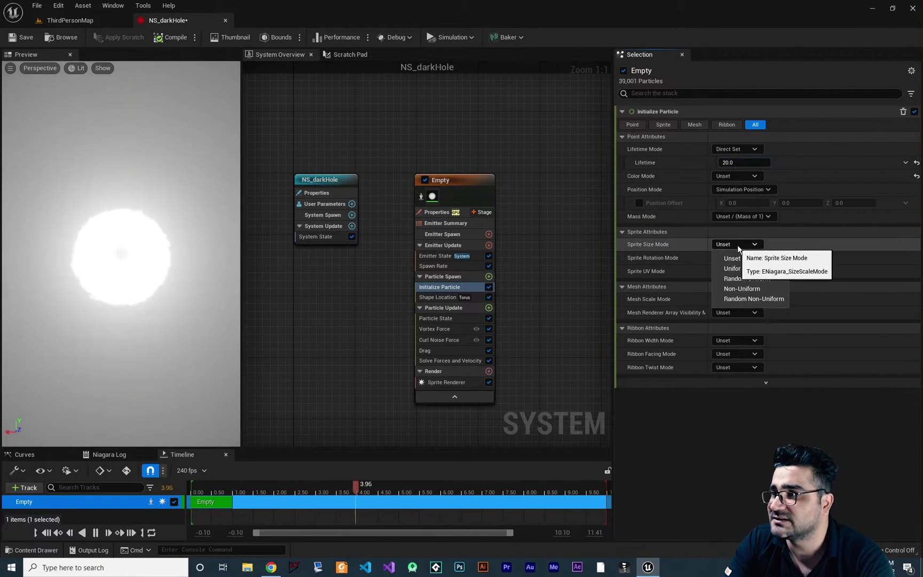
left_click(750, 267)
left_click(736, 259)
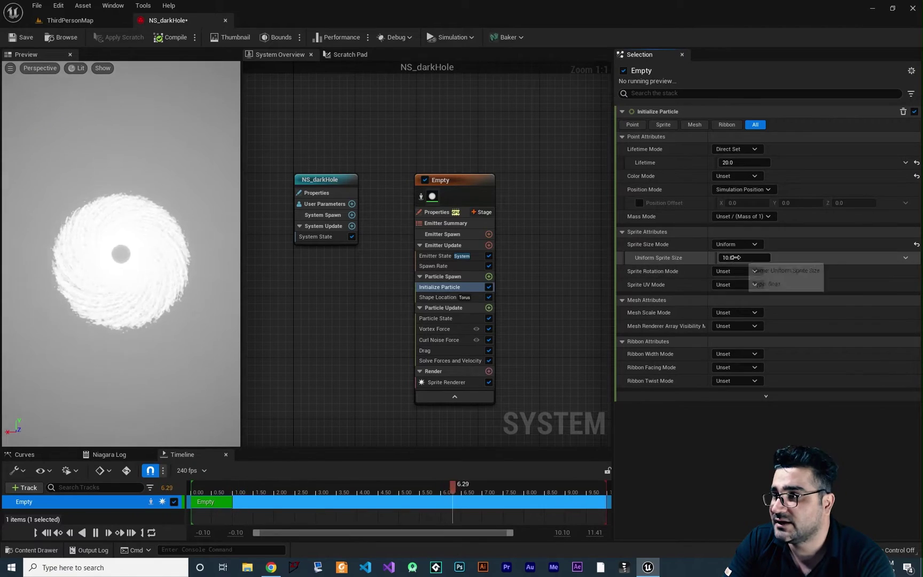
type("2")
key("Return")
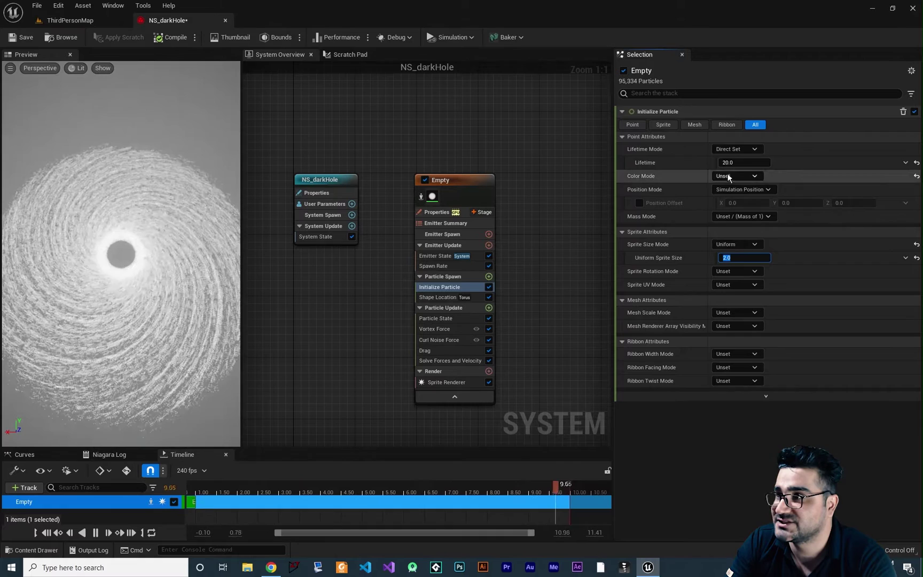
left_click(744, 162)
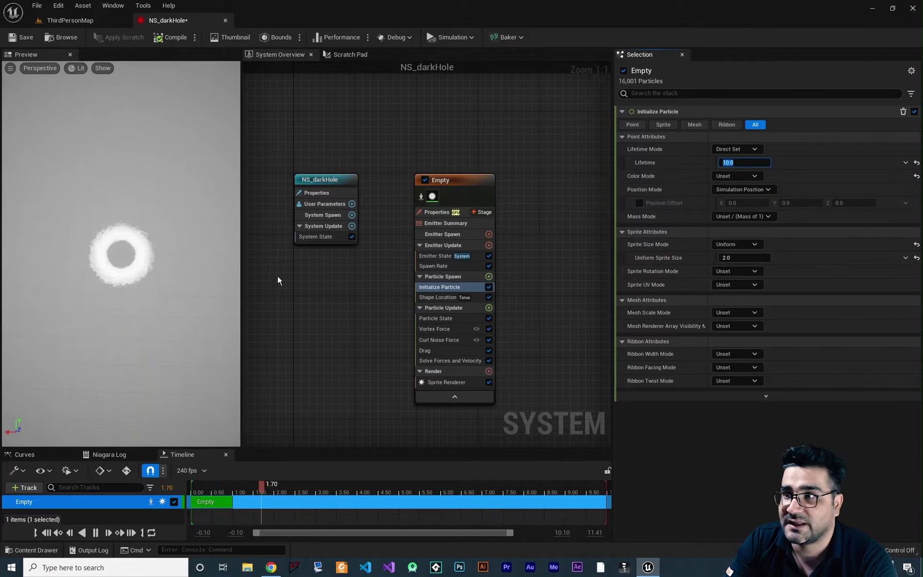
Set the Large Radius of the torus in the Shape Location module to 50.
left_click(441, 298)
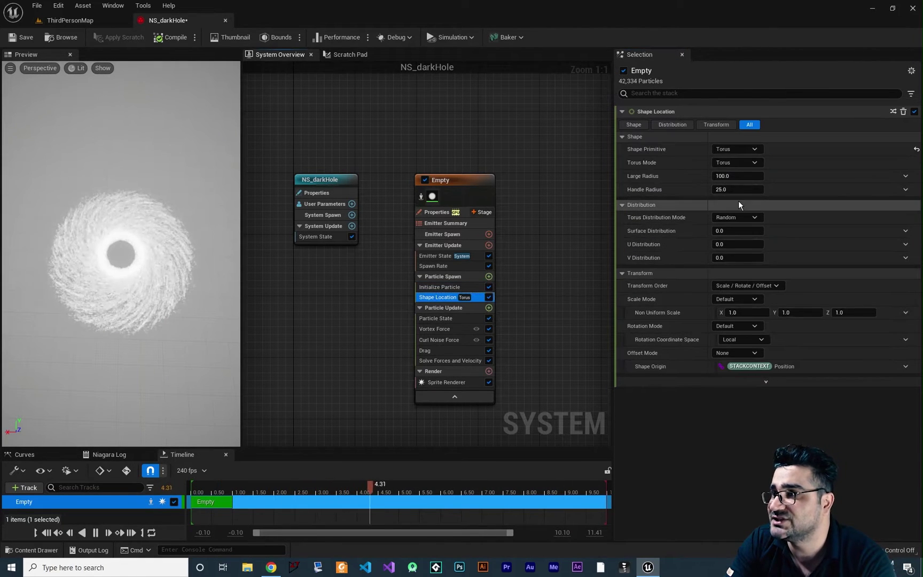
left_click(737, 175)
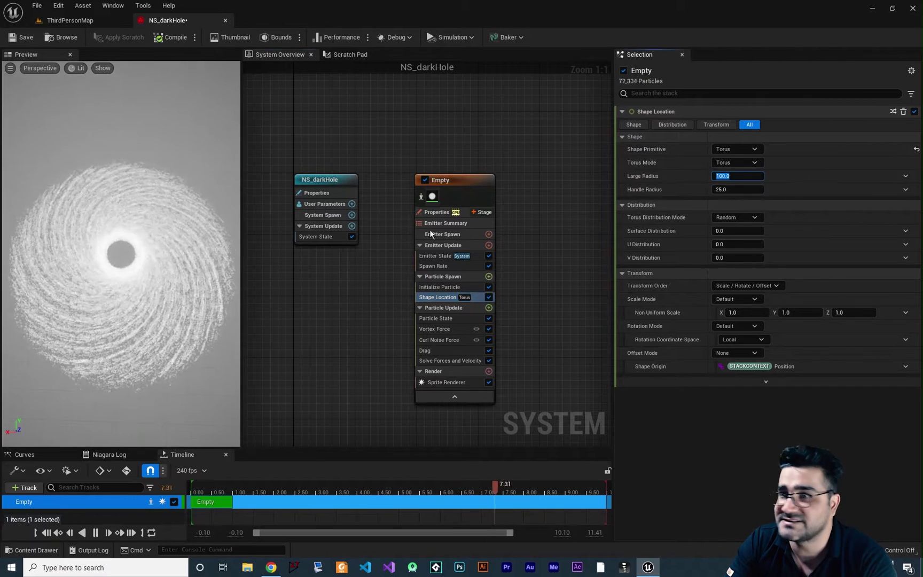
type("50")
key("Return")
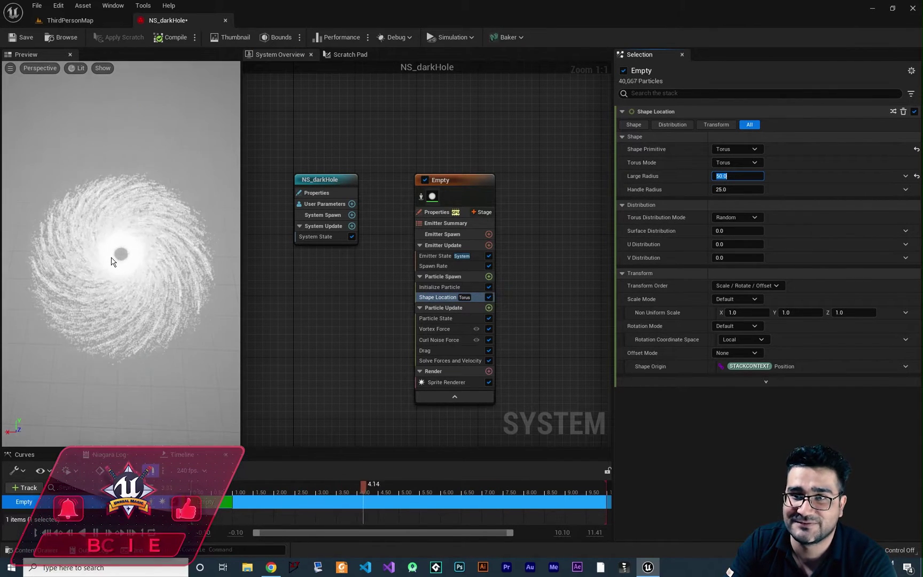
Add a Color module to the Particle Update group and drive its Color value with Color from Curve.
left_click(489, 308)
type("color")
key("Return")
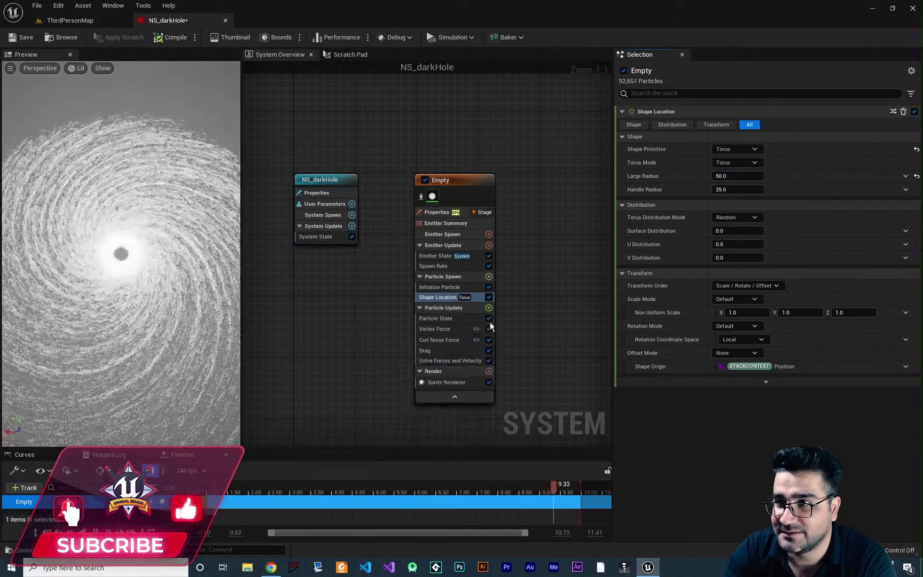
left_click(905, 125)
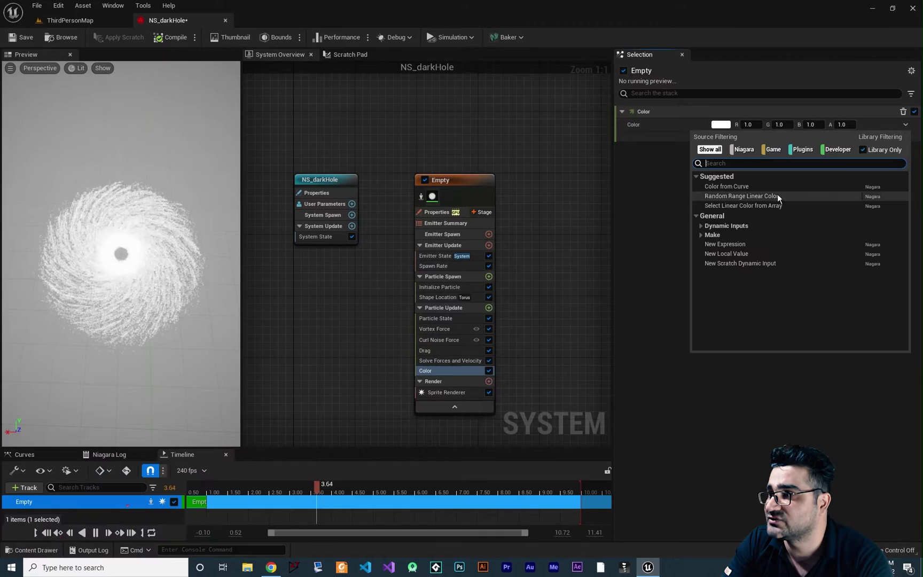
left_click(751, 186)
Set the gradient's starting color stop to pure red with R 1.0, G 0.0 and B 0.0.
double_click(651, 169)
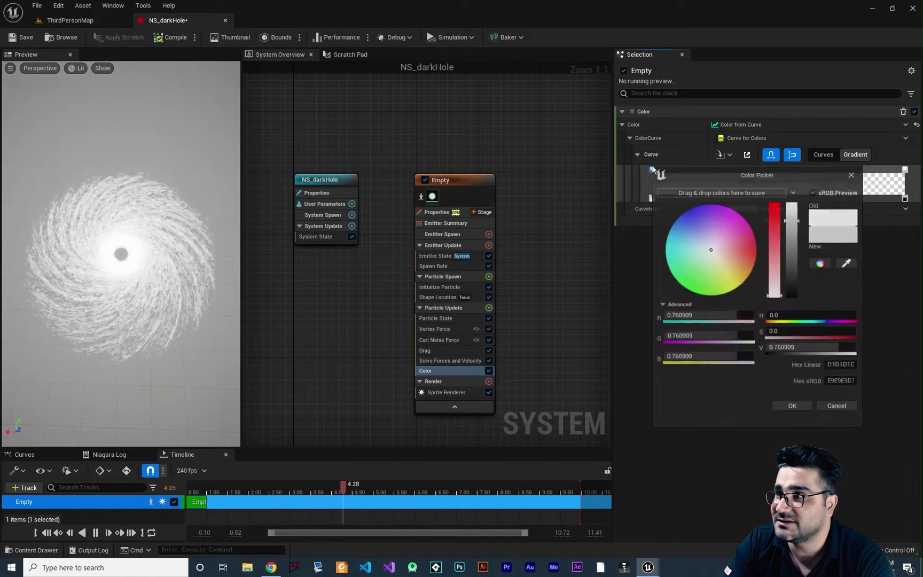
left_click_drag(689, 337, 663, 337)
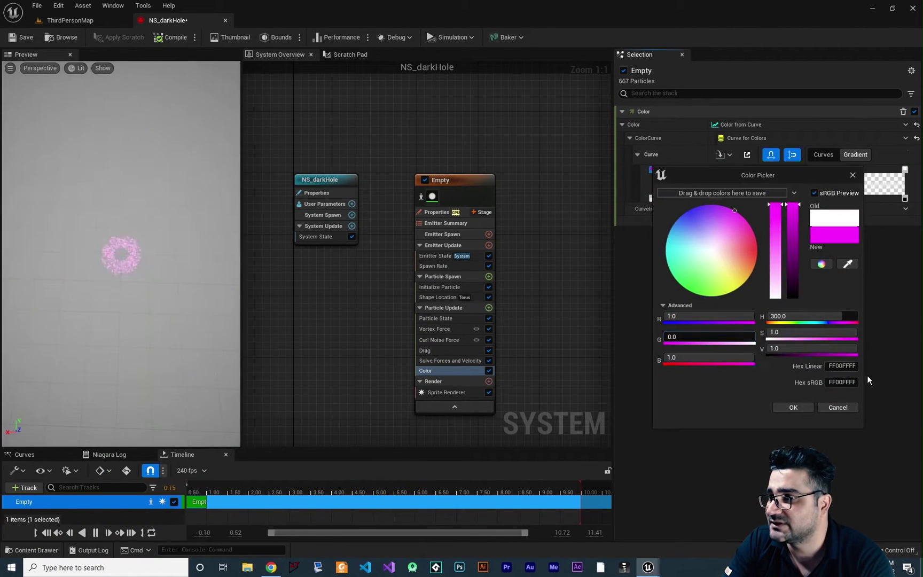
left_click_drag(733, 359, 664, 358)
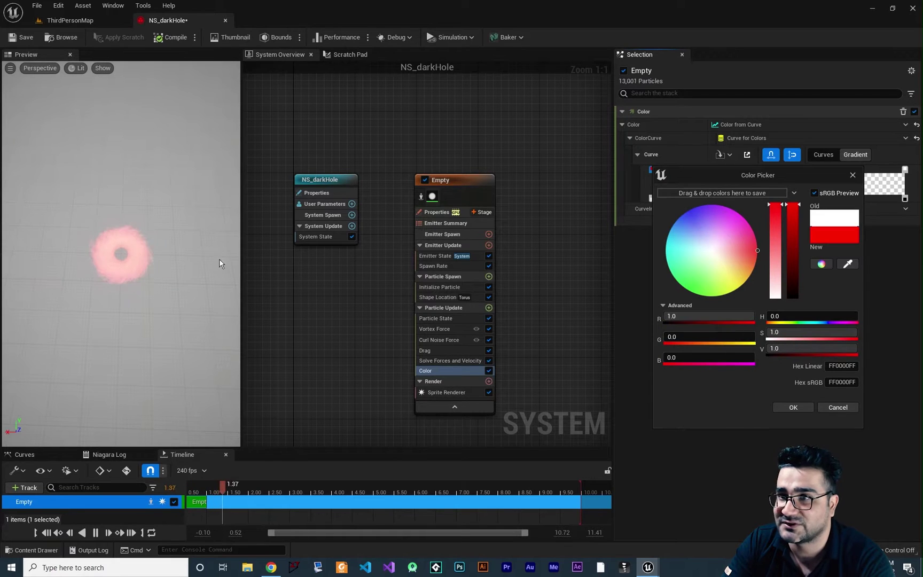
left_click(793, 407)
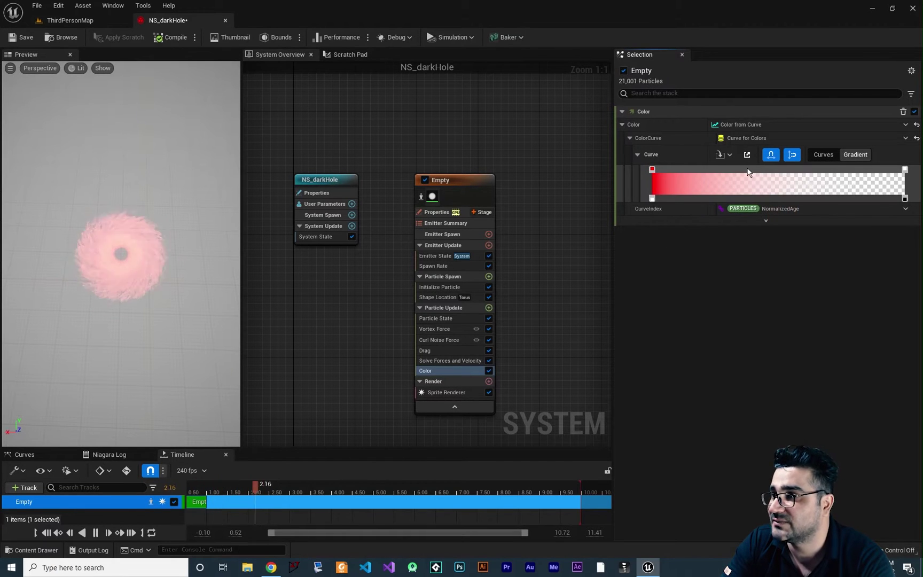
Try adding a darker red color stop a little before the middle of the color gradient.
left_click(748, 170)
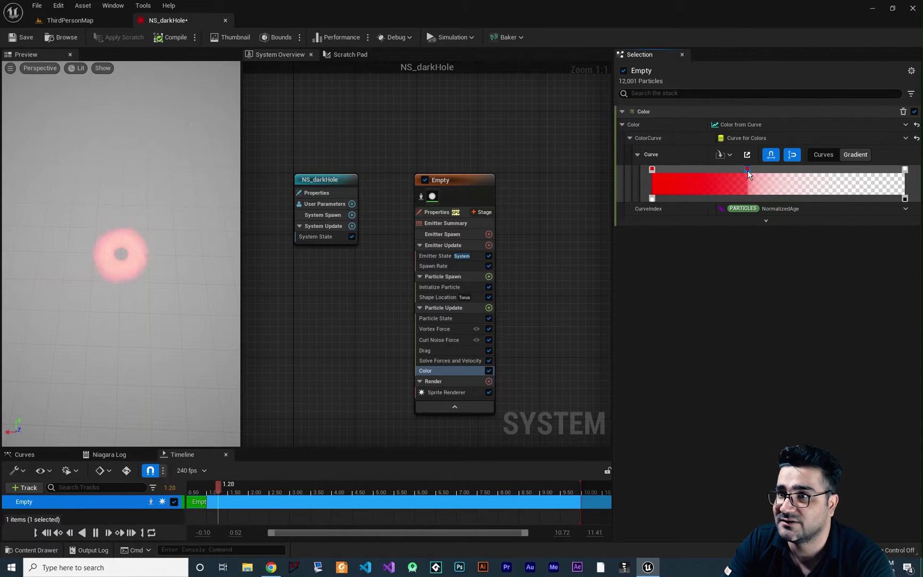
double_click(747, 169)
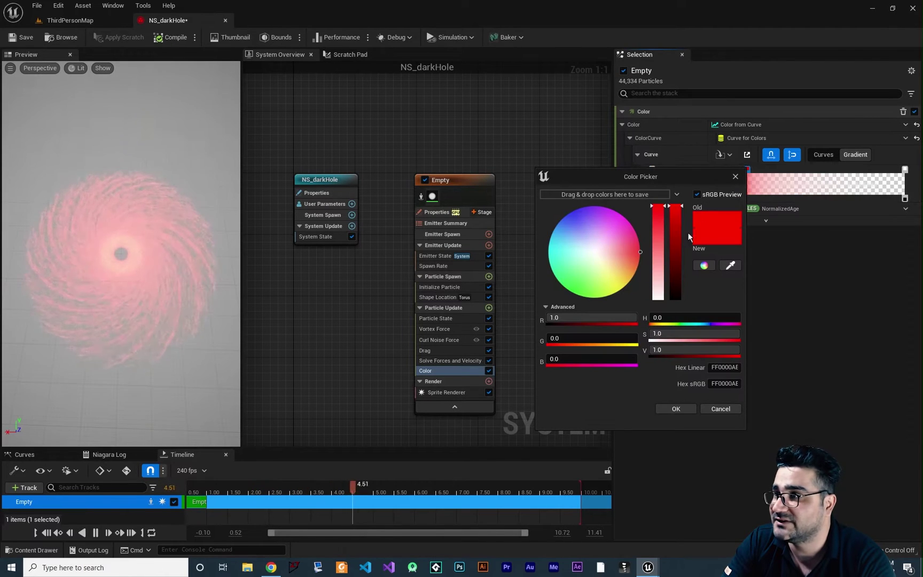
left_click_drag(677, 214, 678, 270)
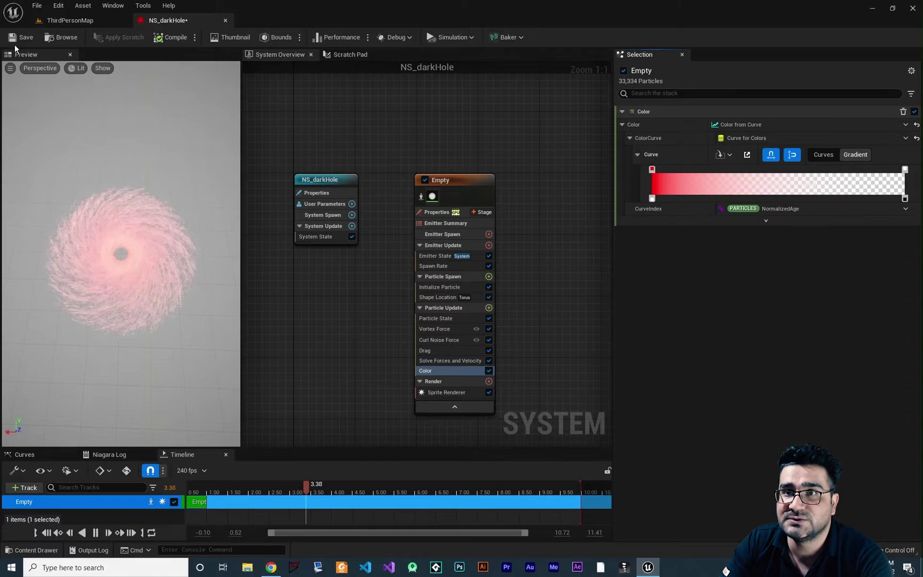
Save the Niagara system and darken the gradient's starting color stop to a deep red.
left_click(17, 39)
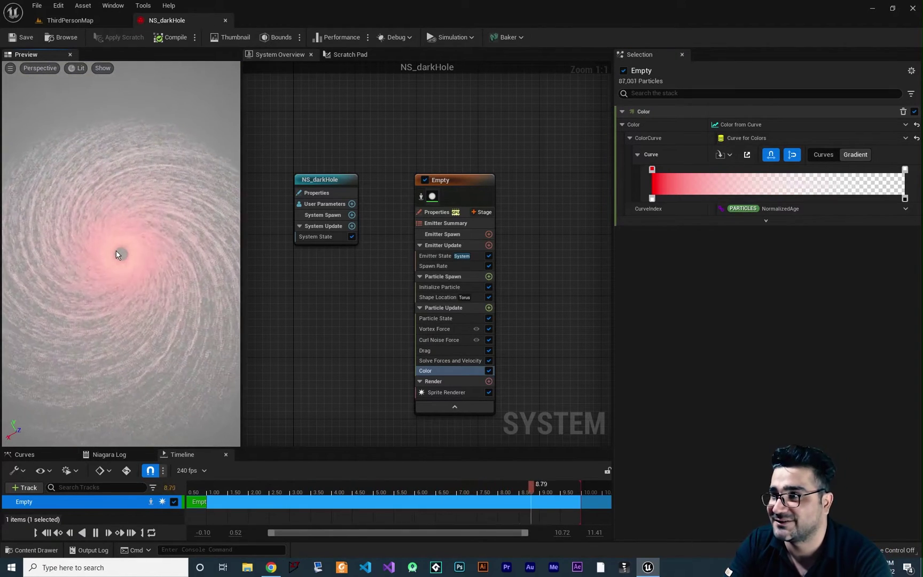
double_click(652, 170)
left_click_drag(790, 246, 793, 284)
left_click(793, 411)
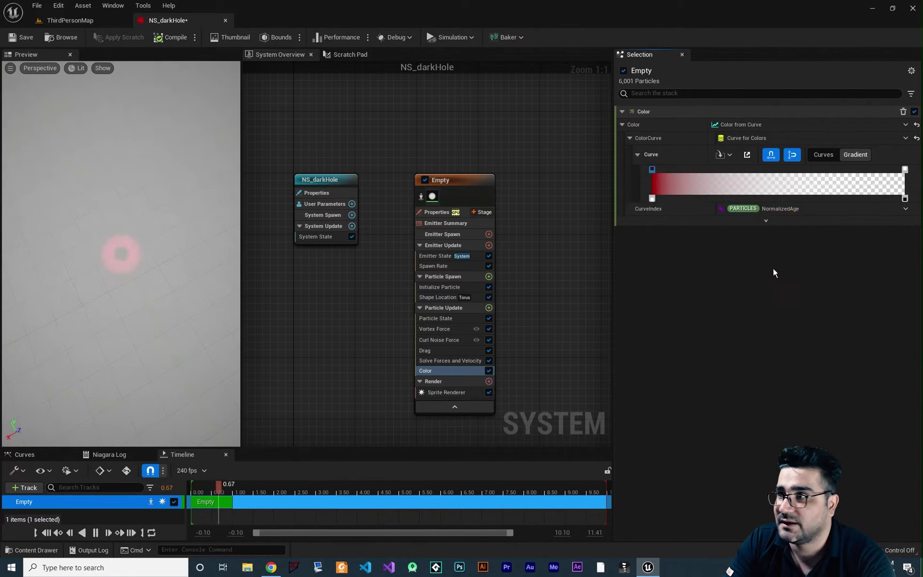
Add a dark red color stop slightly before the gradient's middle and recolor the end stop to a pale pinkish red.
left_click(755, 168)
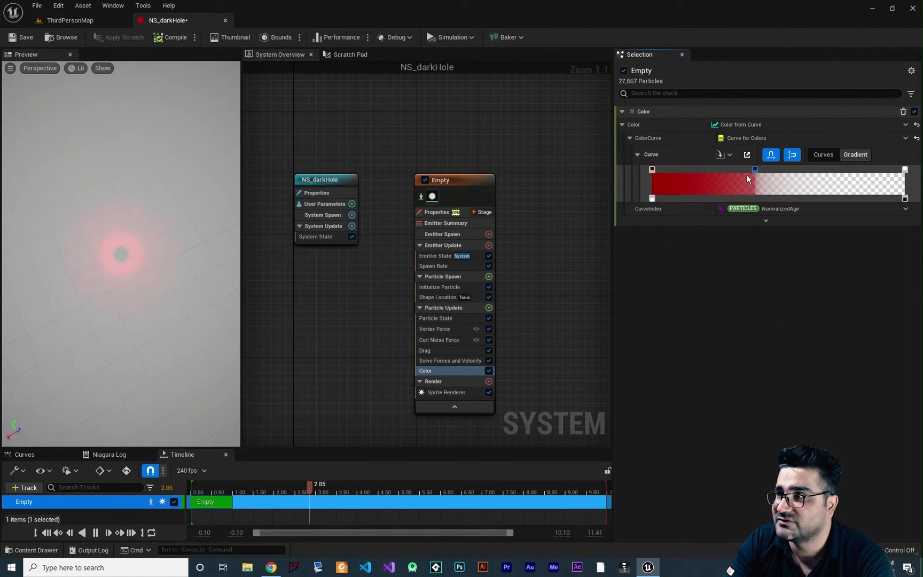
left_click(905, 169)
double_click(904, 169)
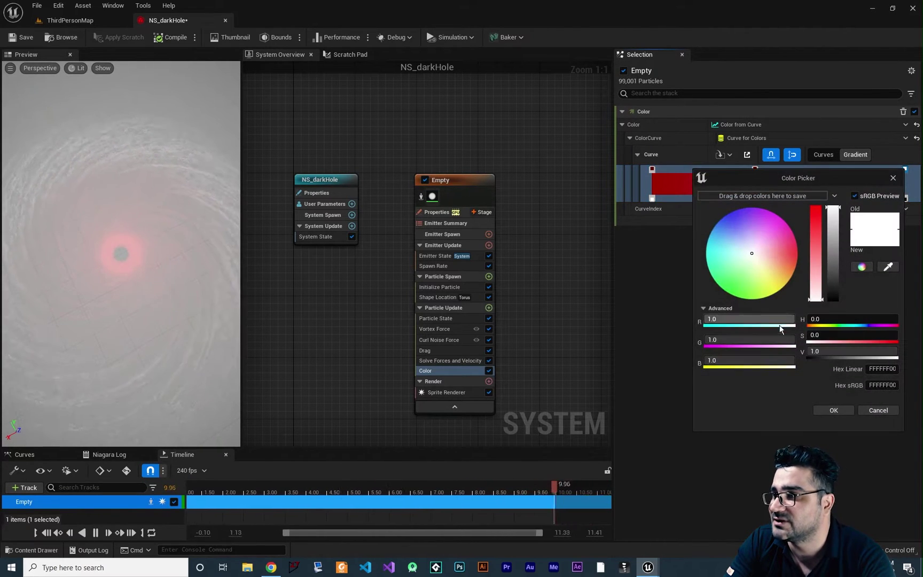
left_click_drag(744, 340, 706, 339)
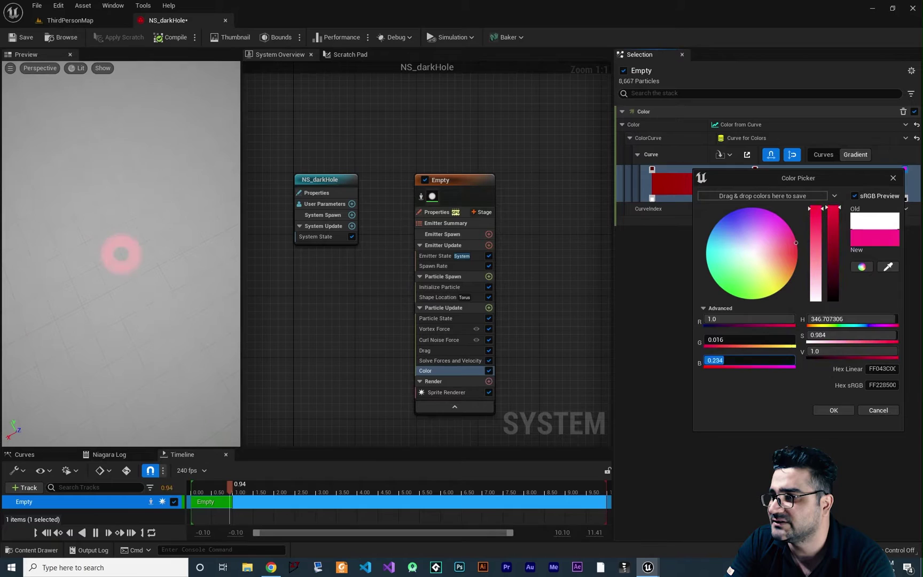
left_click_drag(815, 209, 813, 269)
left_click(833, 410)
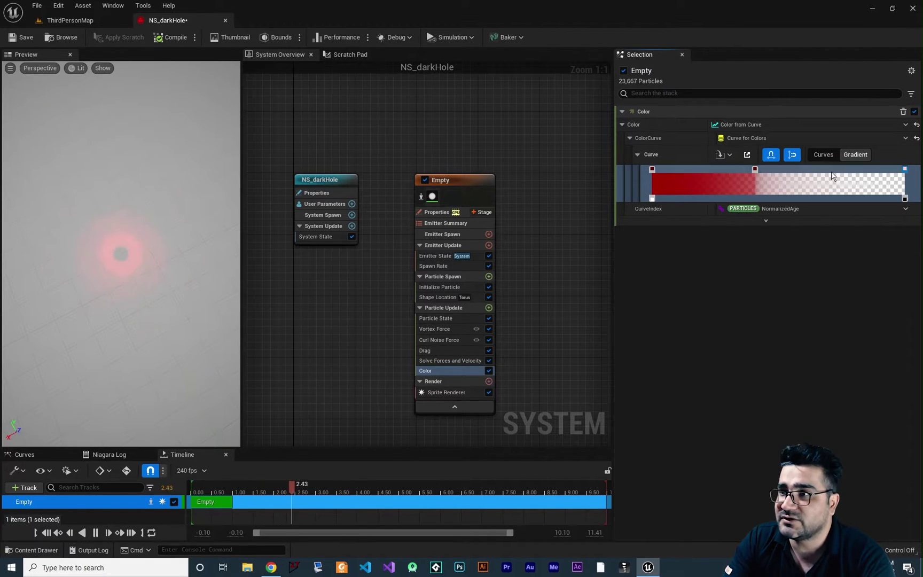
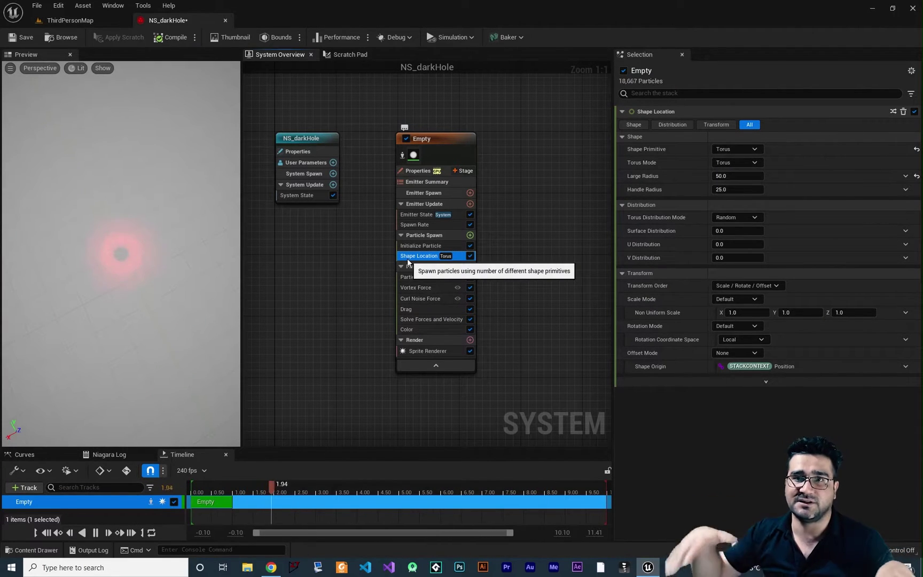
Delete the Shape Location module from Particle Spawn and the Color module from Particle Update in the emitter.
key("Delete")
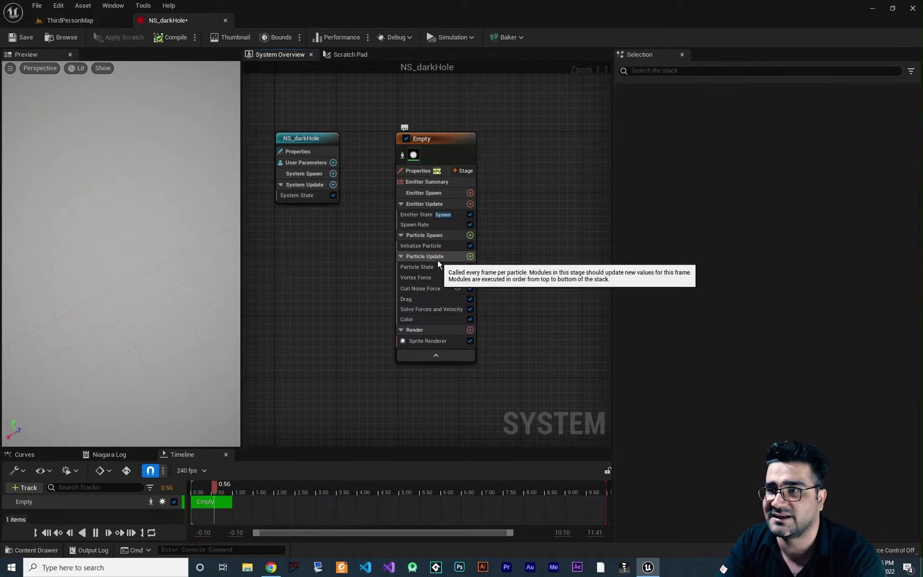
left_click(418, 321)
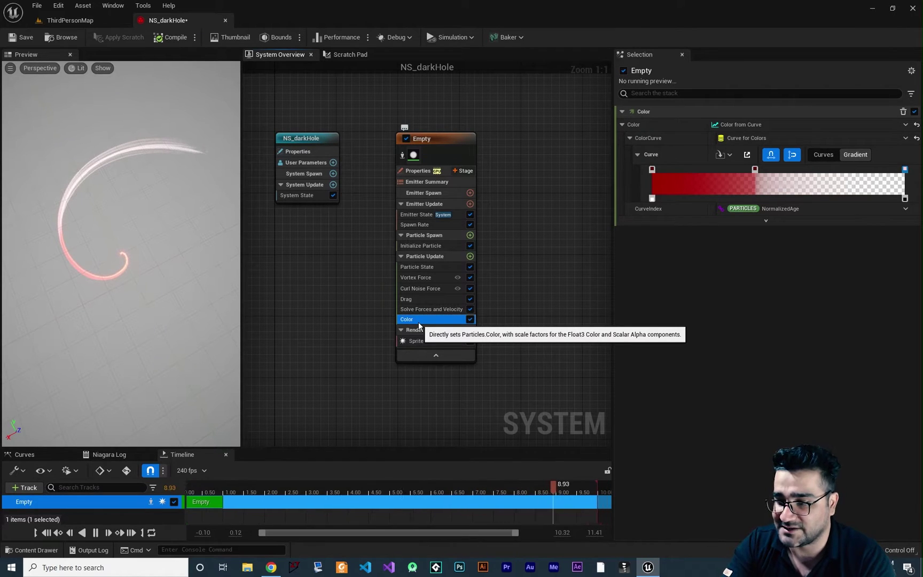
key("Delete")
Switch to Chrome, open the article behind the purple black hole image and save its picture to the Desktop as image_6117_1-Intermediate-Mass-Black-Hole.jpg.
left_click(271, 567)
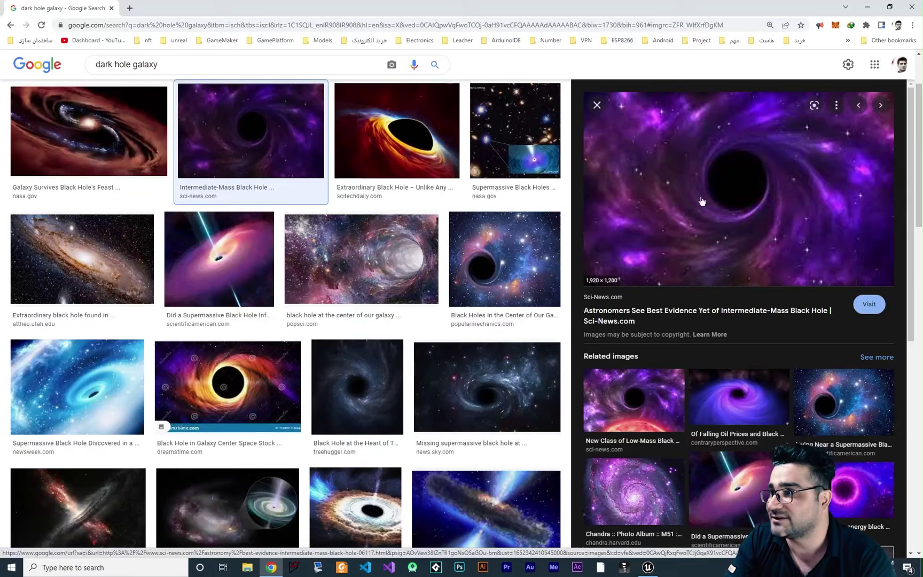
left_click(745, 198)
key("ctrl+Tab")
scroll(250, 127, "up", 2)
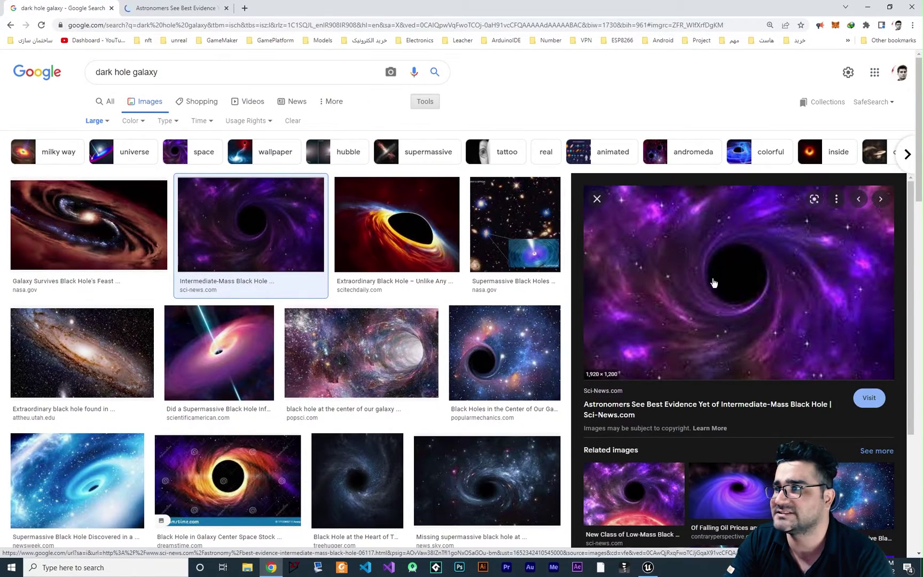
left_click(166, 8)
right_click(385, 283)
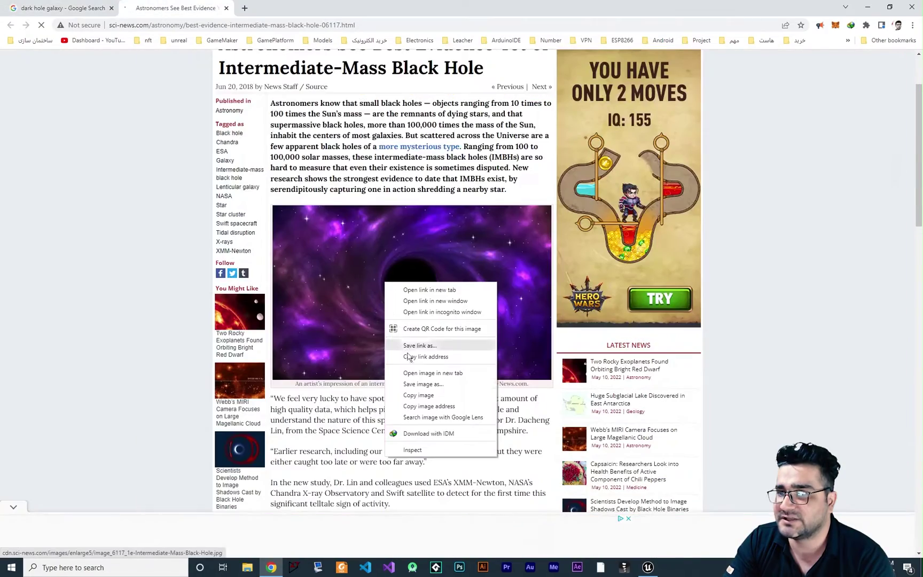
left_click(422, 384)
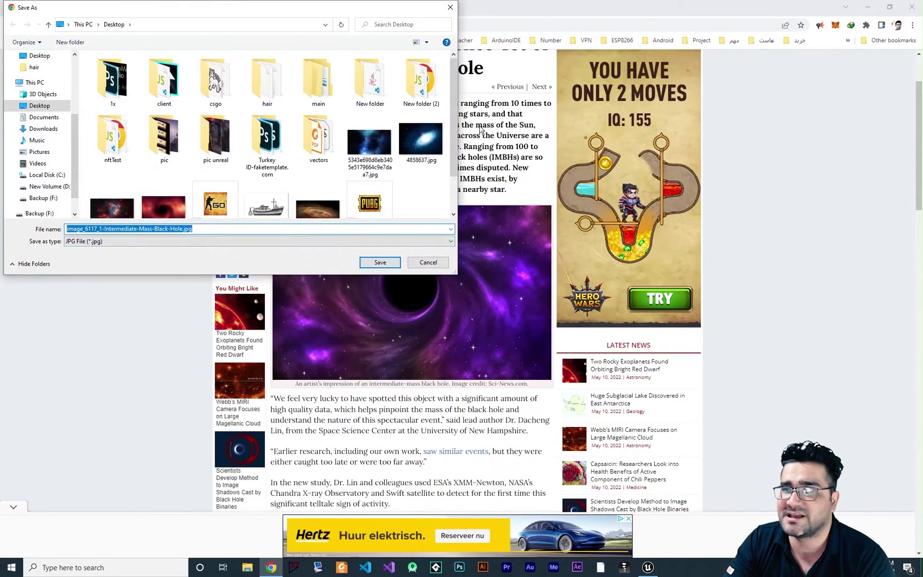
left_click(375, 263)
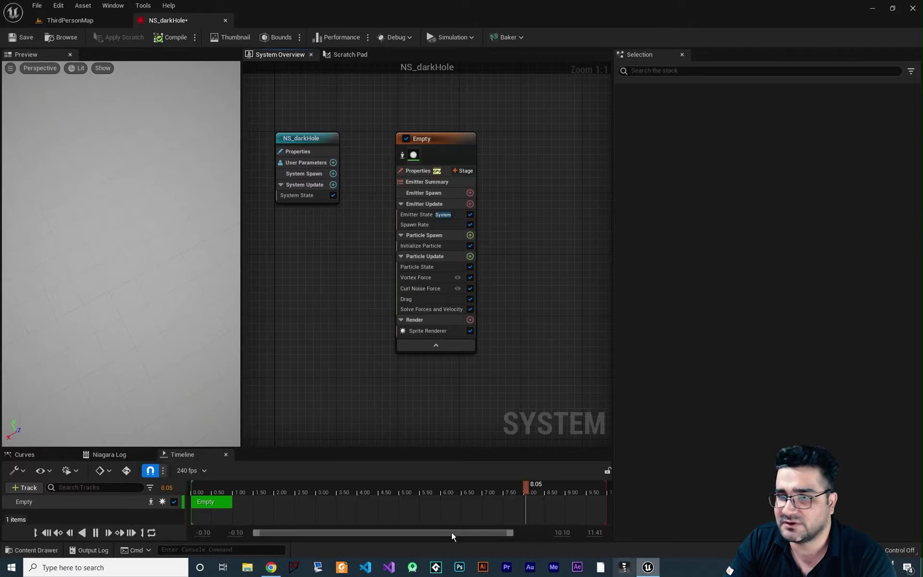
Import image_6117_1-Intermediate-Mass-Black-Hole.jpg from the Desktop into Unreal Engine's darkhole content folder.
left_click(32, 550)
right_click(329, 494)
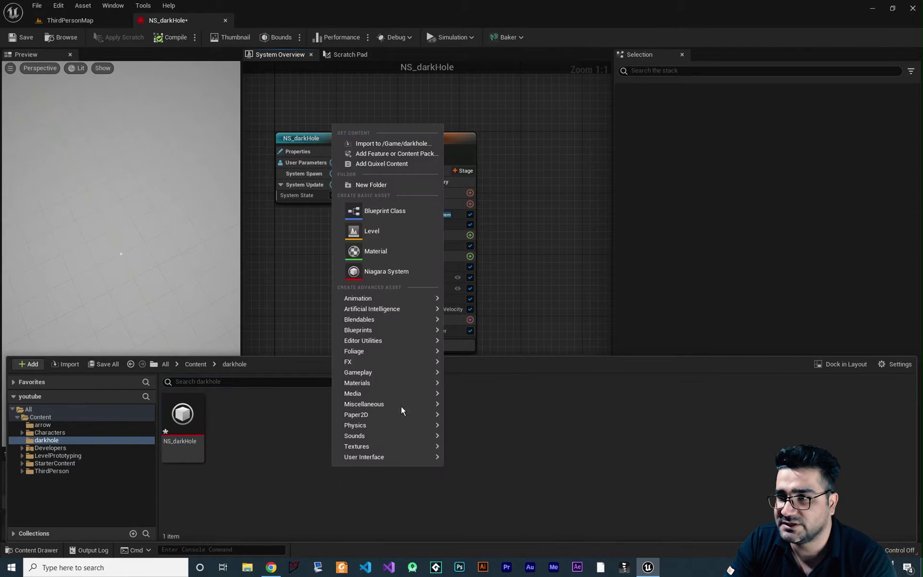
left_click(370, 144)
scroll(336, 174, "down", 3)
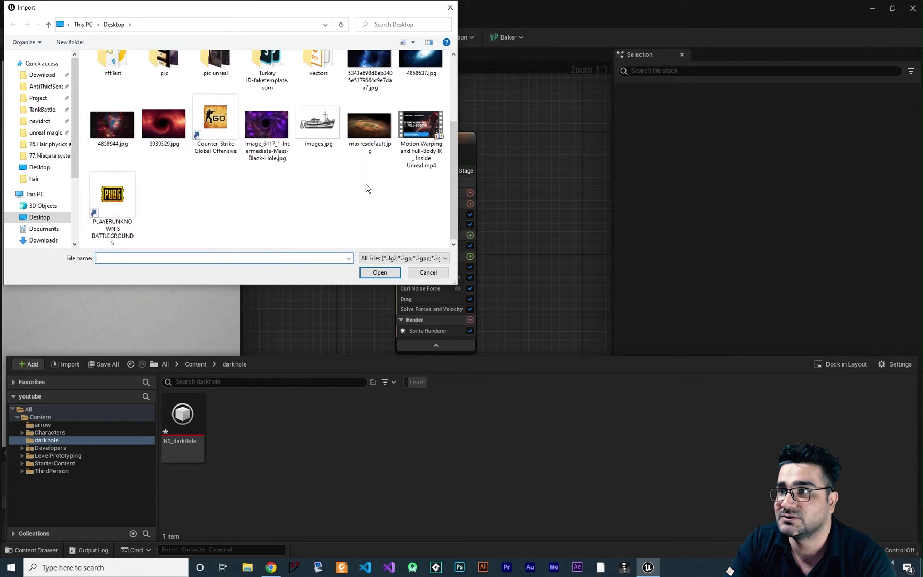
scroll(366, 188, "up", 3)
double_click(258, 209)
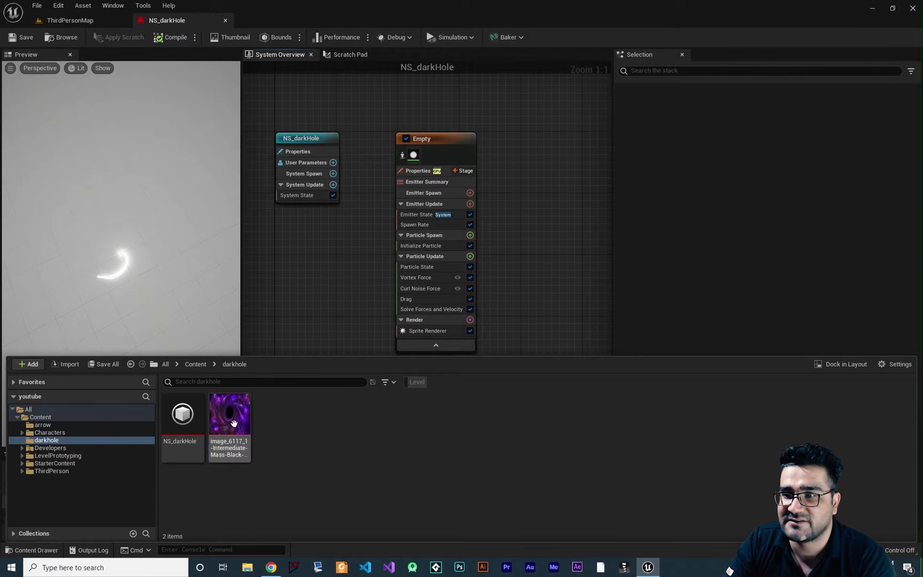
left_click(361, 297)
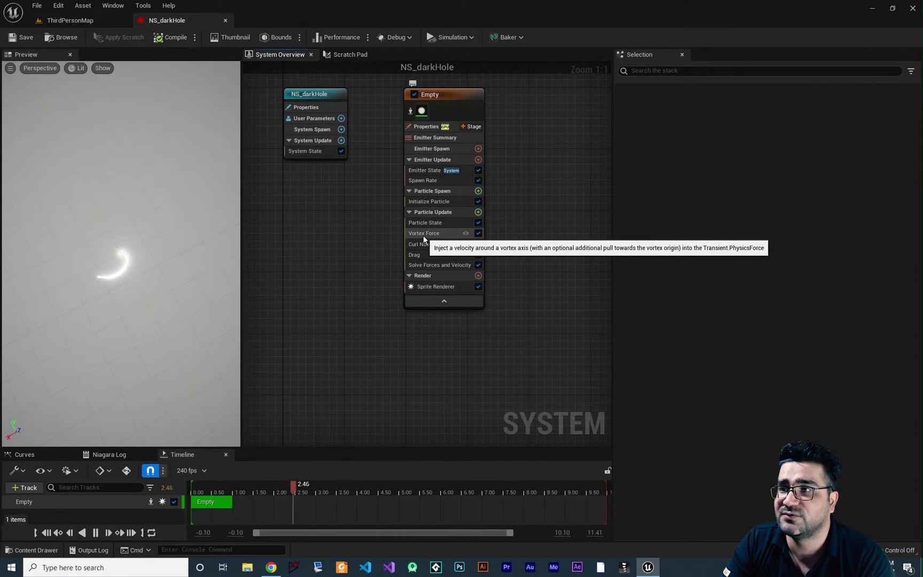
Examine the node graph of the Vortex Force module script from start to output, and close it.
double_click(423, 235)
right_click_drag(348, 283, 554, 296)
scroll(388, 243, "up", 4)
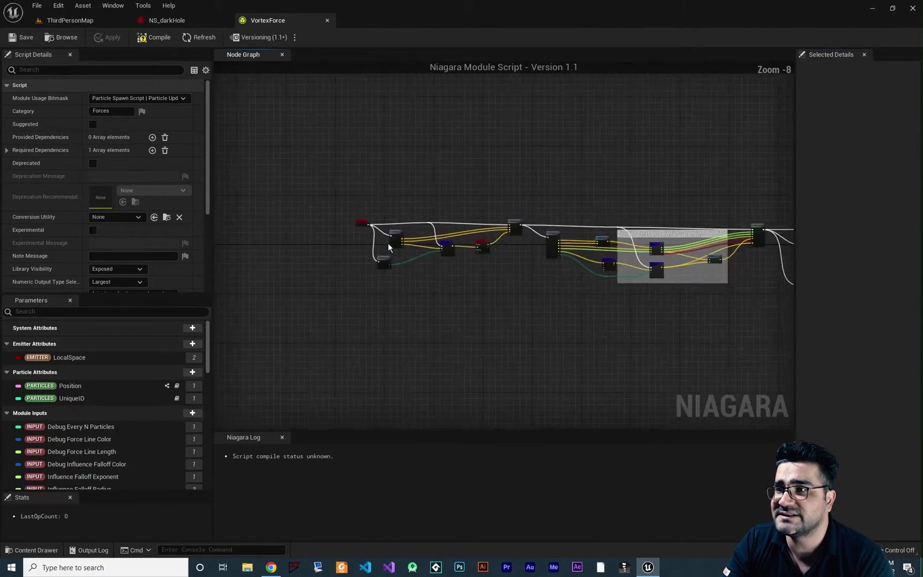
scroll(389, 246, "up", 6)
right_click_drag(550, 257, 321, 238)
scroll(476, 255, "down", 7)
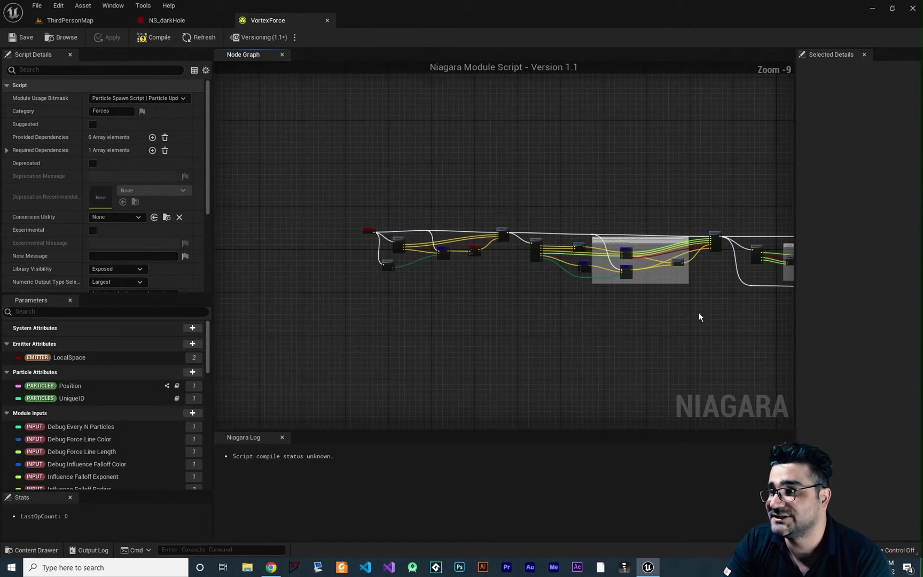
right_click_drag(699, 317, 434, 328)
right_click_drag(673, 338, 335, 340)
right_click_drag(507, 365, 358, 331)
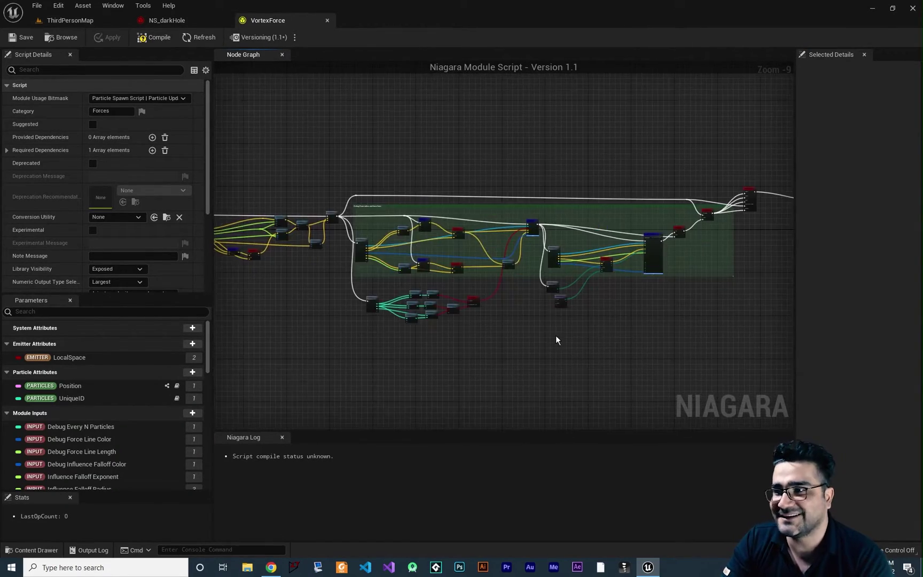
mouse_move(555, 337)
right_mouse_down()
mouse_move(593, 319)
mouse_move(566, 326)
right_mouse_up()
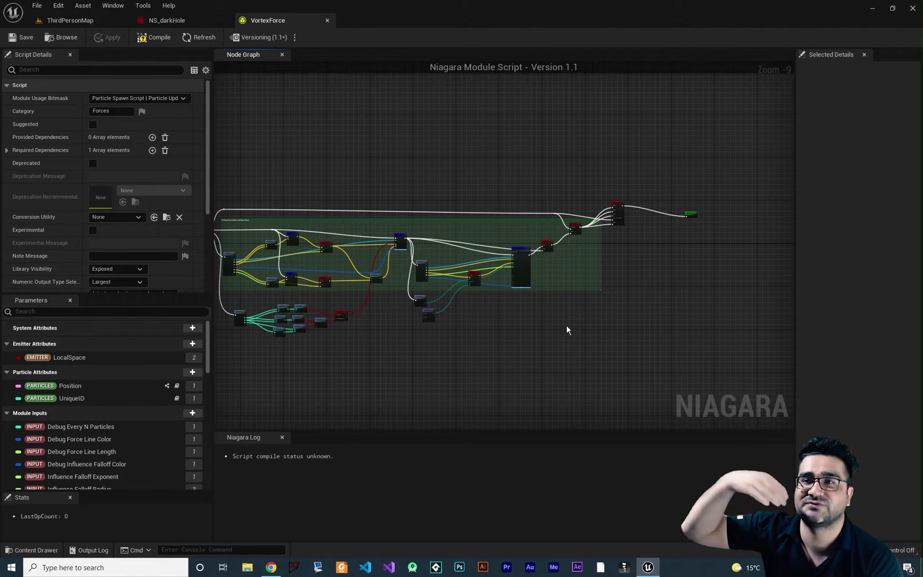
left_click(327, 21)
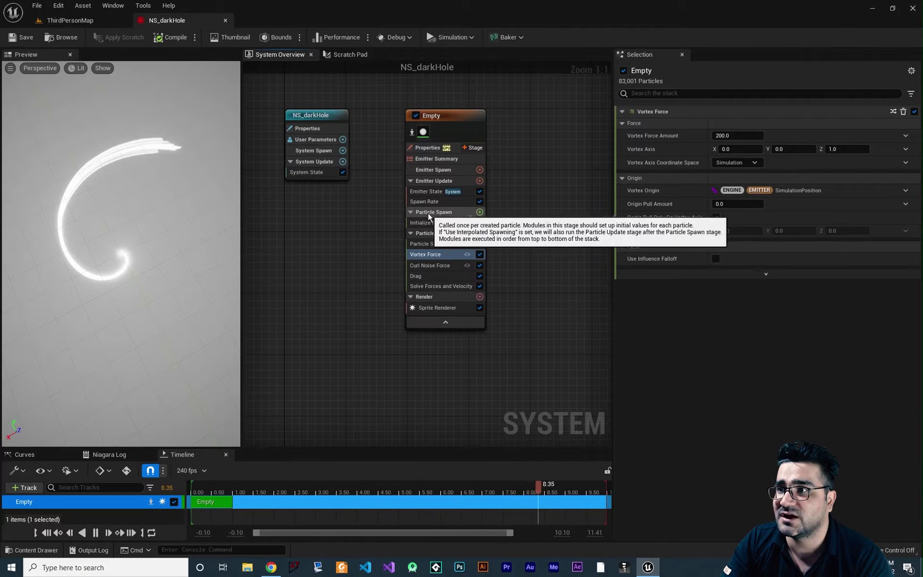
Add a new scratch pad module to the emitter's Particle Spawn stage and name it MyShapeAndColor.
left_click(479, 212)
scroll(390, 372, "down", 10)
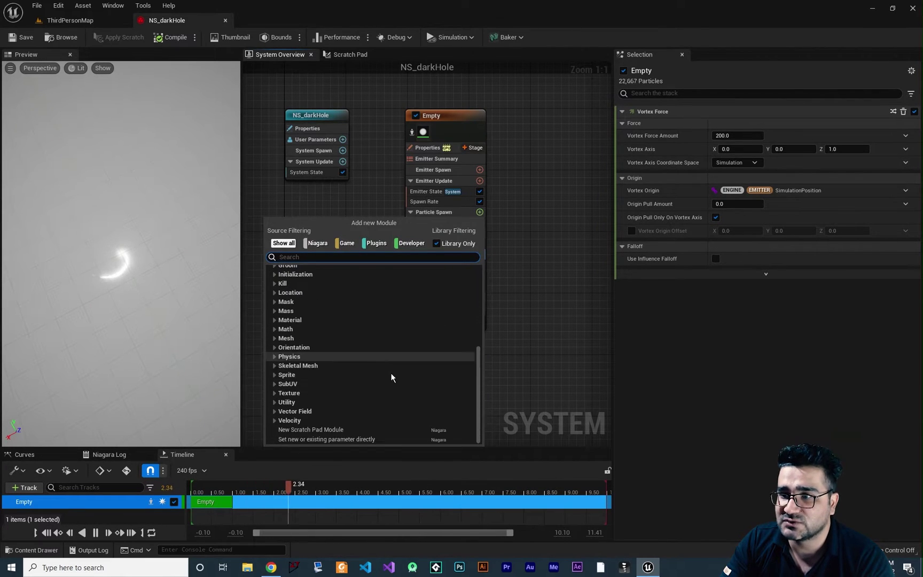
left_click(314, 430)
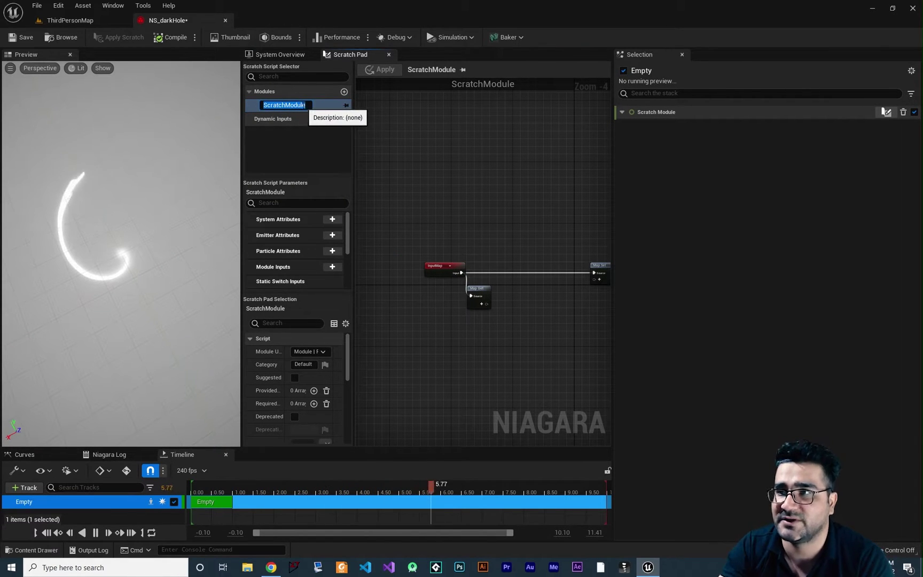
type("MySh")
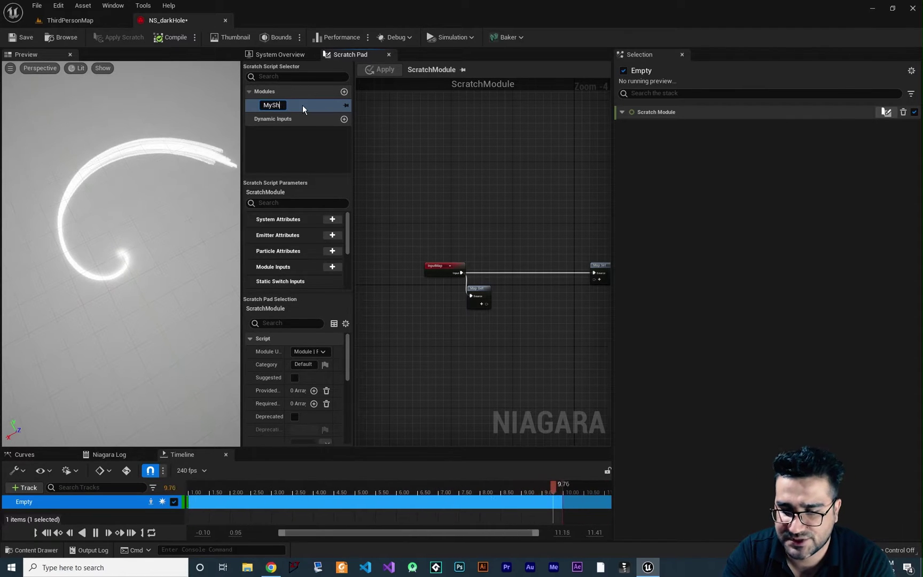
type("apeAndColor")
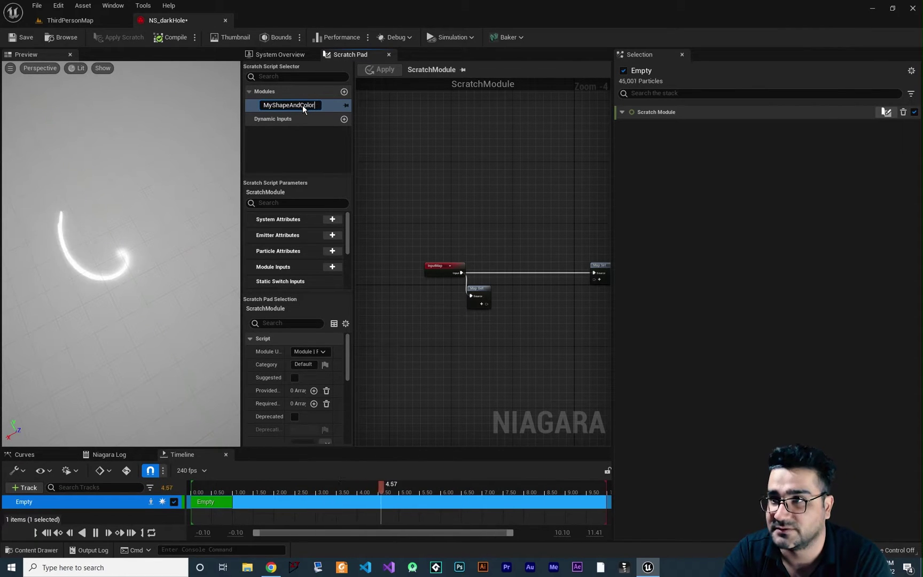
key("Return")
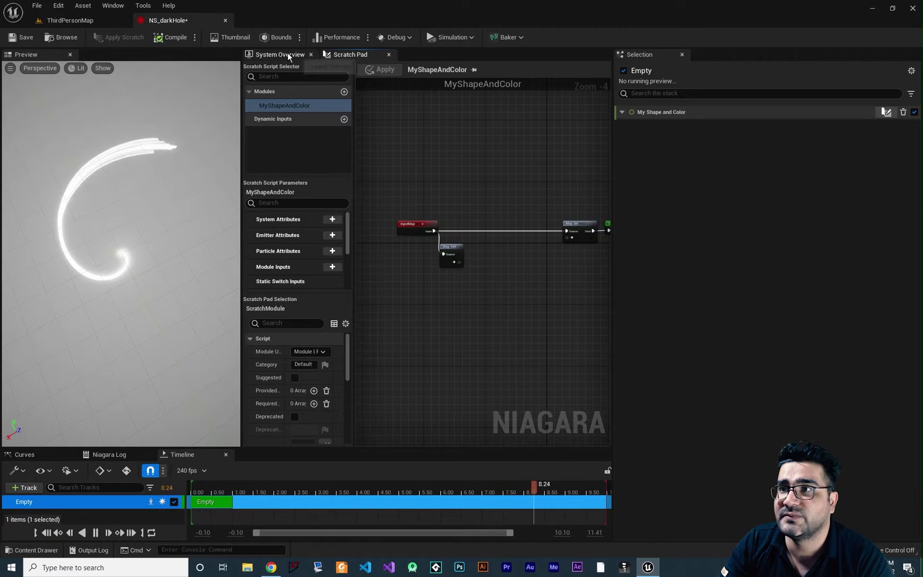
Reopen the MyShapeAndColor module from the system overview, widen its graph area and select the Map Get node.
left_click(281, 54)
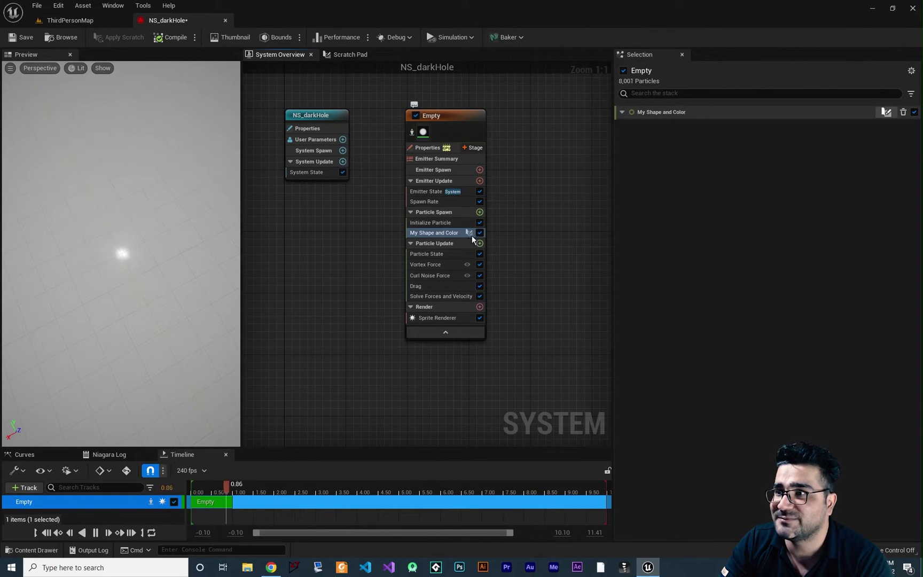
double_click(435, 233)
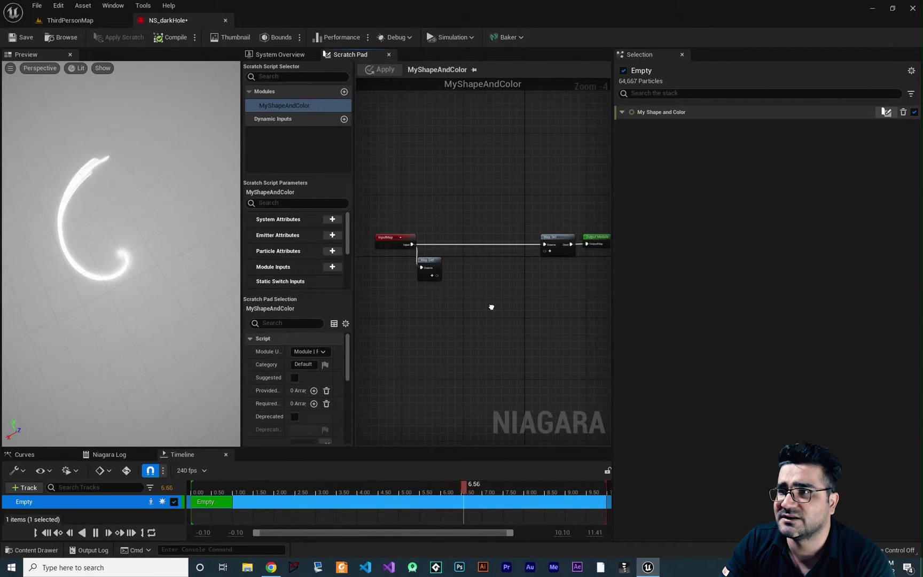
left_click_drag(354, 249, 349, 249)
left_click_drag(241, 252, 97, 256)
left_click_drag(242, 268, 214, 268)
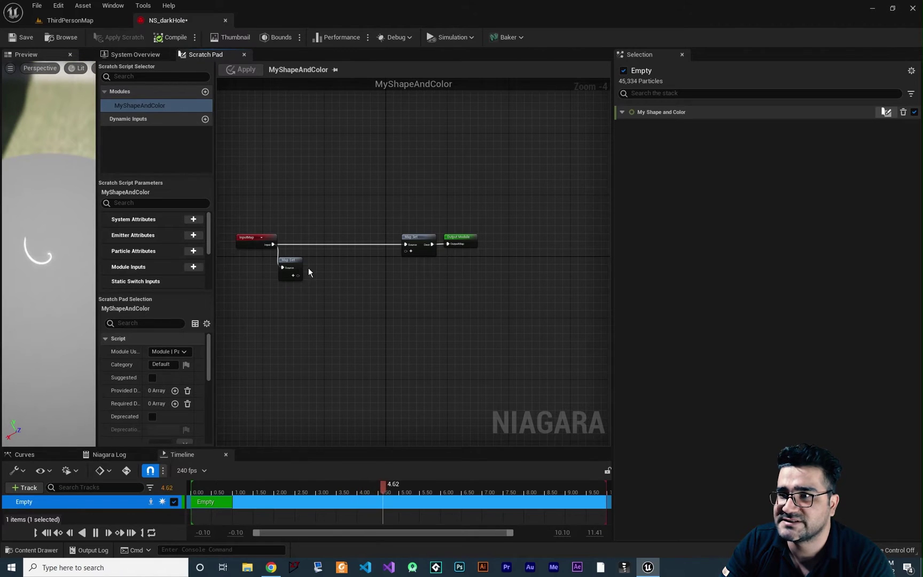
scroll(321, 275, "up", 4)
scroll(441, 279, "down", 2)
left_click(368, 243)
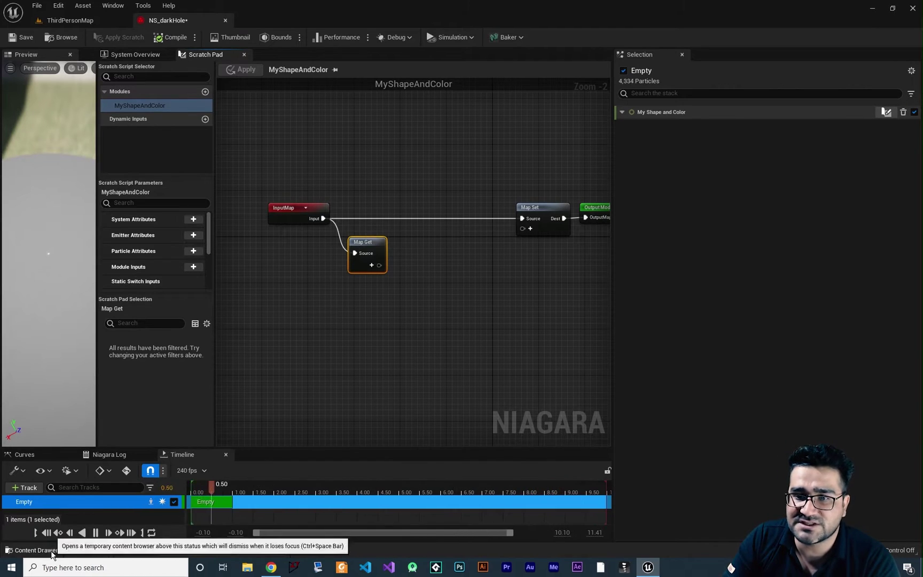
Search all project content for "toru", inspect the Shape_Torus static mesh from several angles and close it.
left_click(32, 549)
left_click(32, 409)
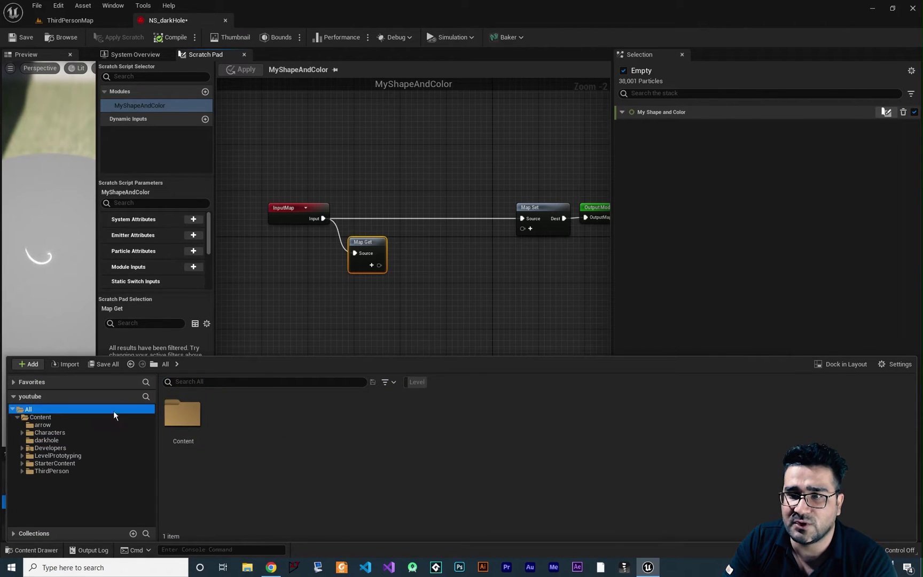
left_click(210, 384)
type("toru")
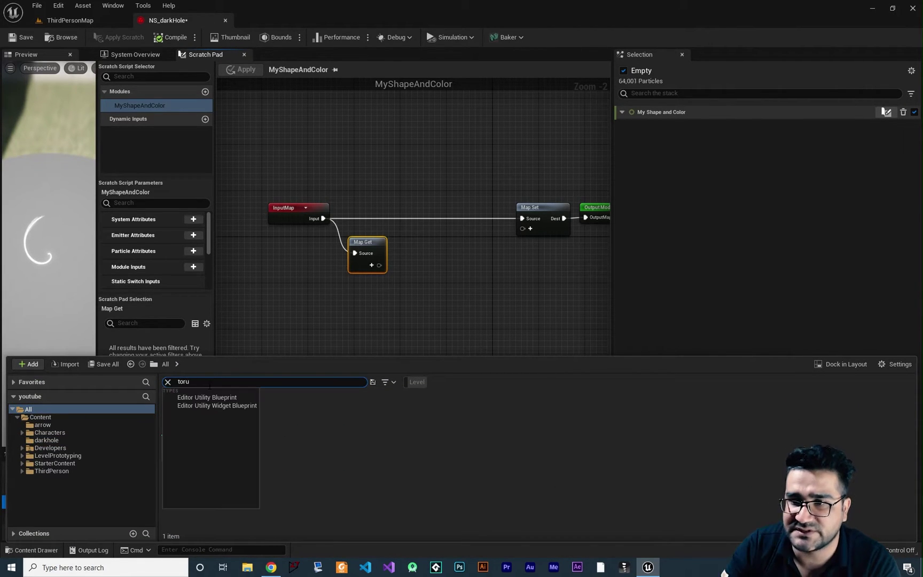
double_click(181, 422)
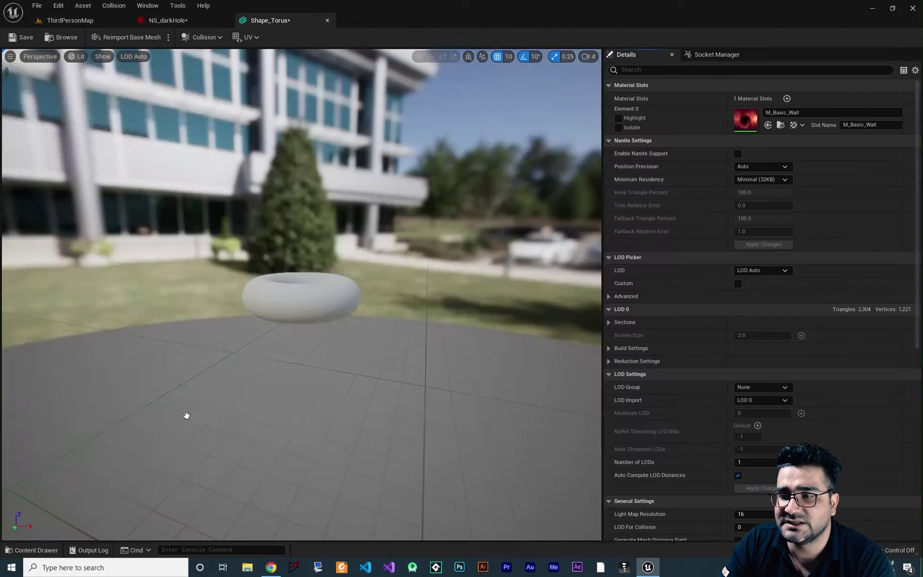
left_click_drag(344, 305, 346, 274)
scroll(346, 274, "up", 4)
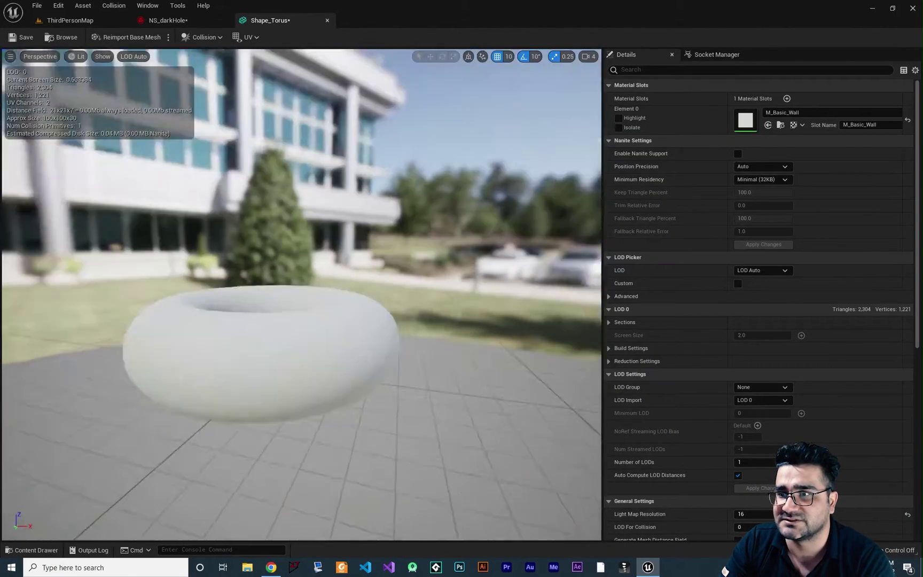
right_click_drag(346, 274, 345, 235)
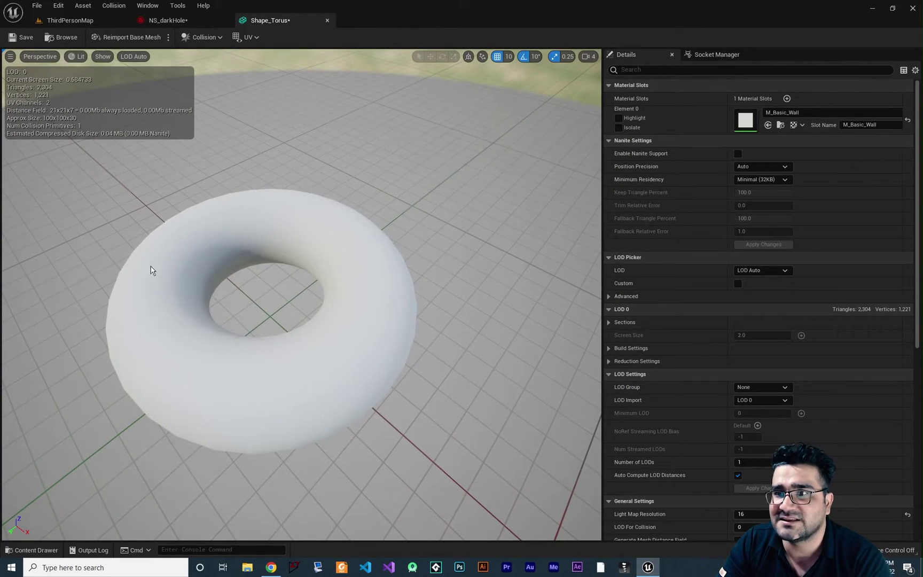
left_click(327, 20)
Add a Static Mesh data interface input to the Map Get node in the MyShapeAndColor graph.
scroll(349, 245, "up", 3)
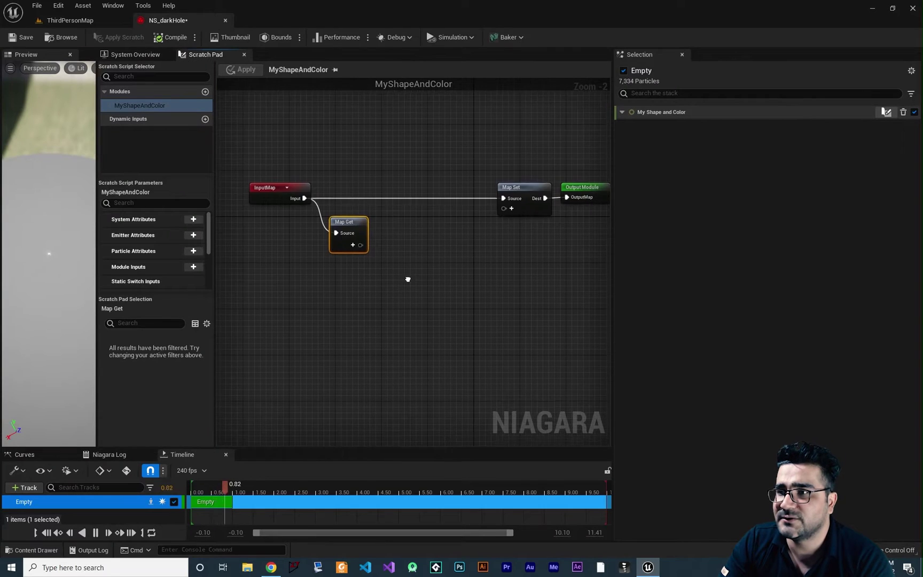
left_click(350, 246)
type("st")
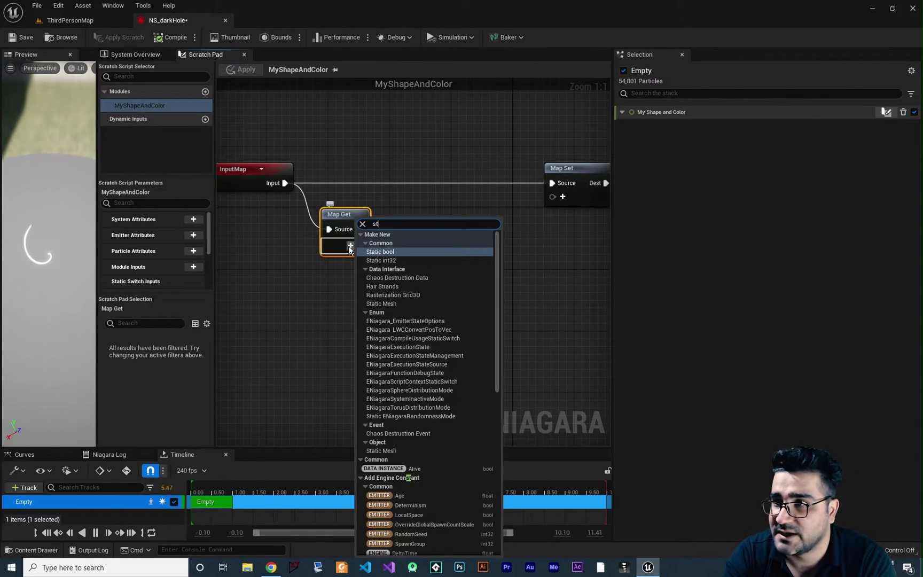
left_click(349, 247)
type("static")
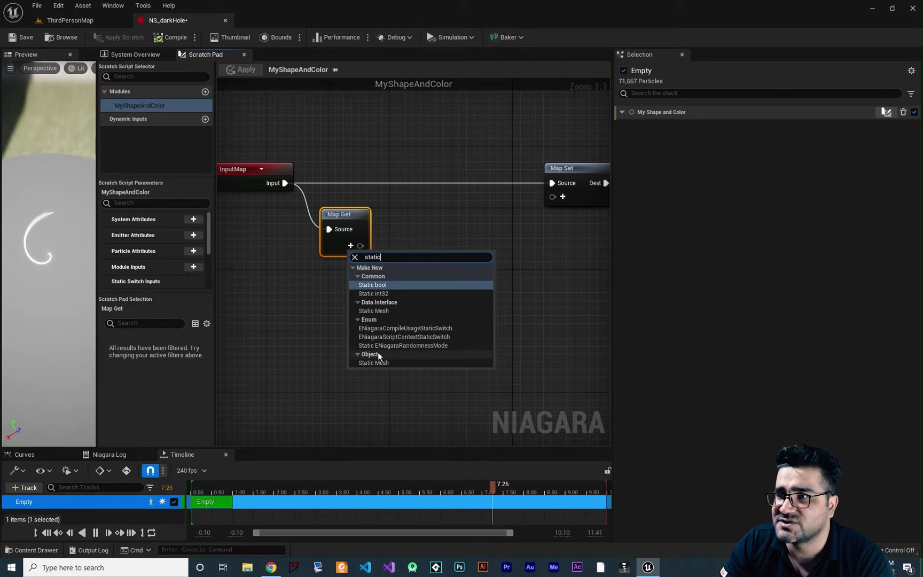
left_click(377, 310)
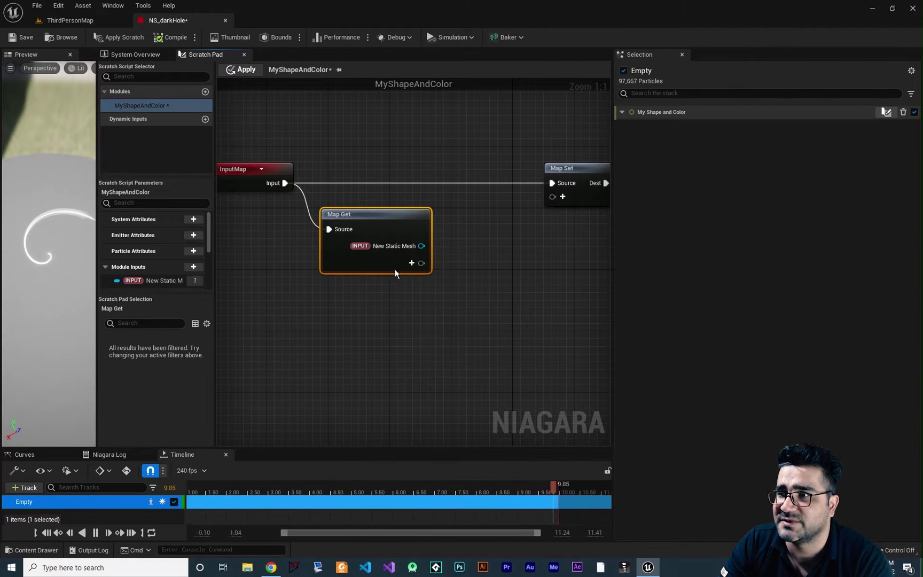
Add a Get Triangle WS node fed by the New Static Mesh input and place it between Map Get and Map Set.
right_click_drag(464, 270, 433, 287)
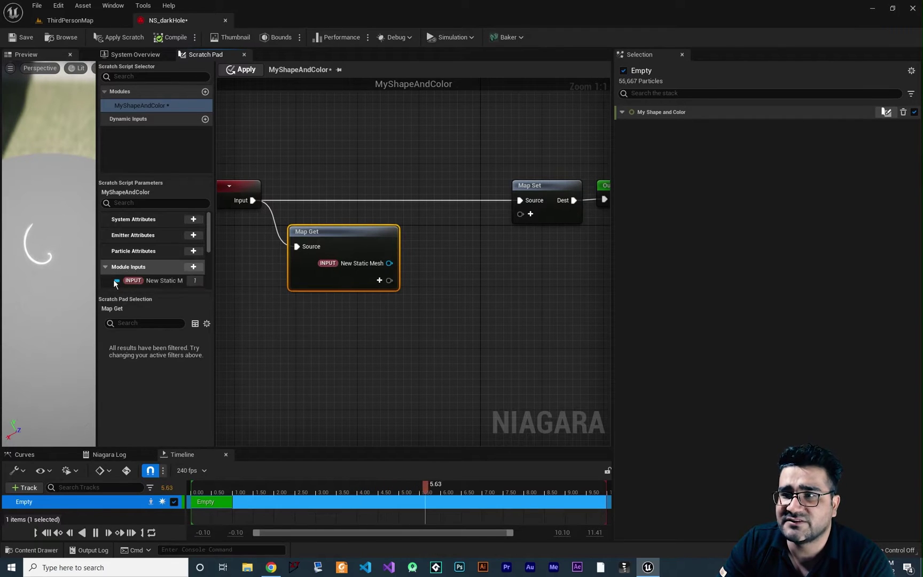
right_click_drag(344, 295, 360, 298)
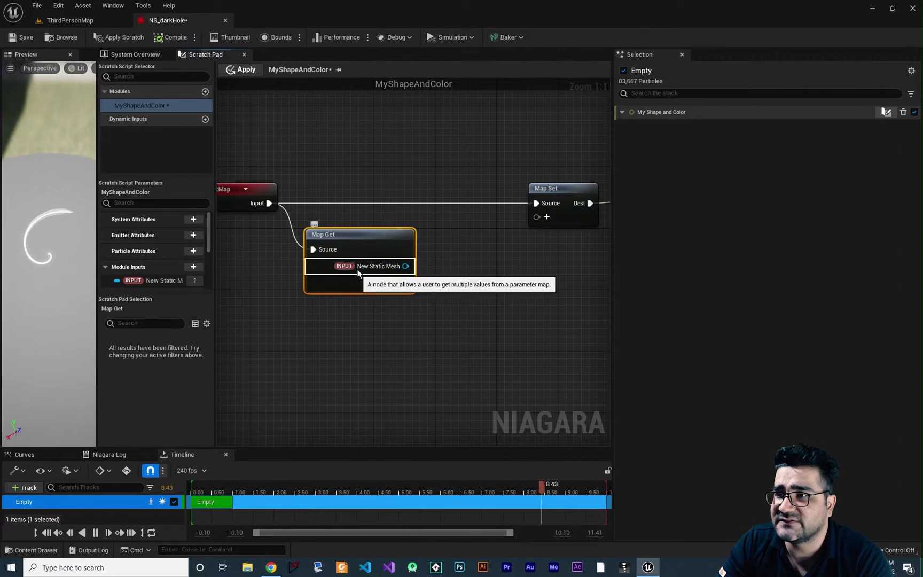
right_click_drag(449, 307, 432, 320)
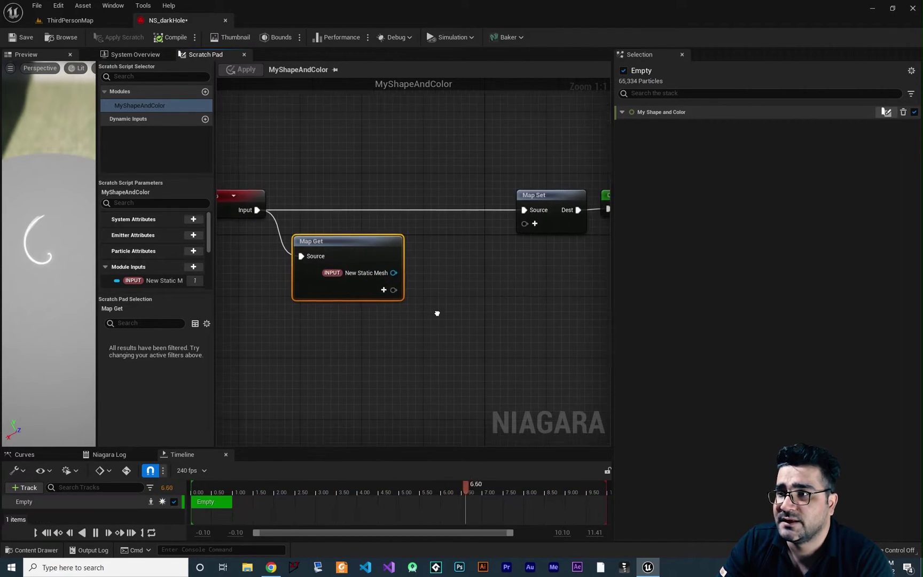
mouse_move(389, 351)
right_mouse_down()
mouse_move(416, 347)
mouse_move(384, 332)
right_mouse_up()
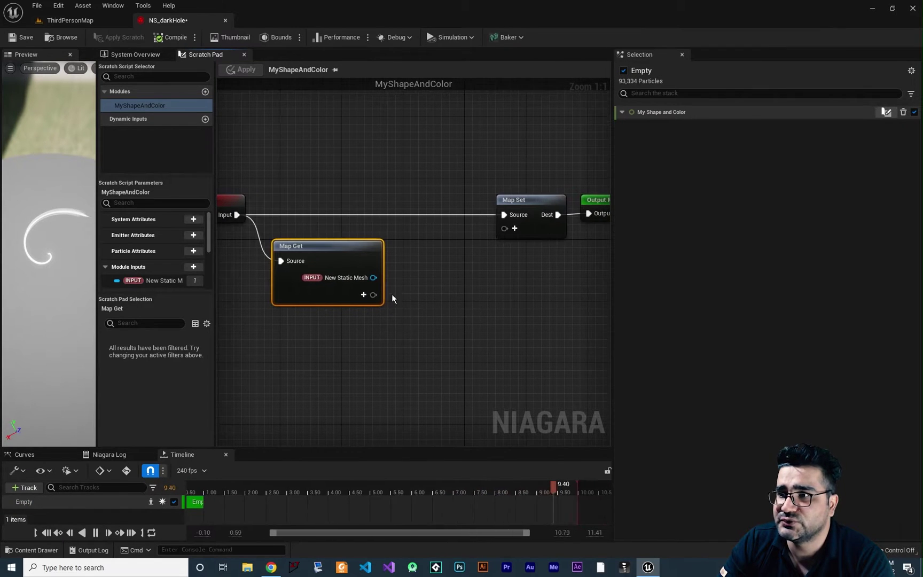
left_click_drag(373, 277, 422, 290)
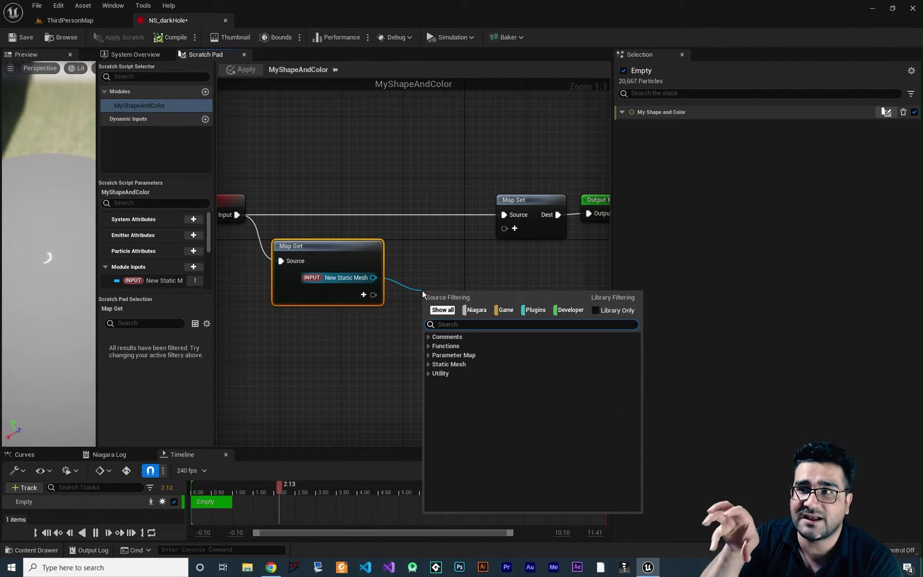
left_click_drag(373, 277, 420, 277)
type("get tria")
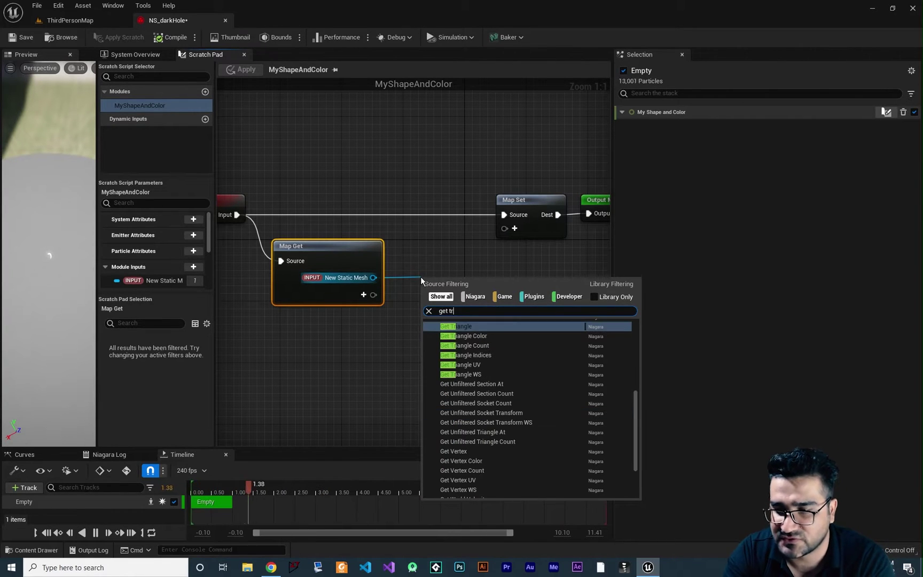
left_click(478, 377)
right_click_drag(523, 401, 433, 385)
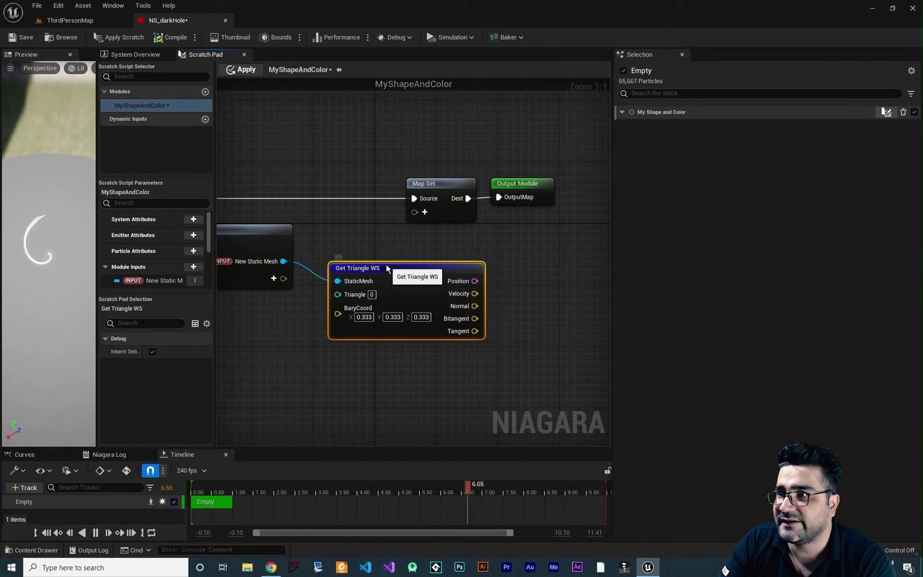
left_click_drag(386, 264, 418, 245)
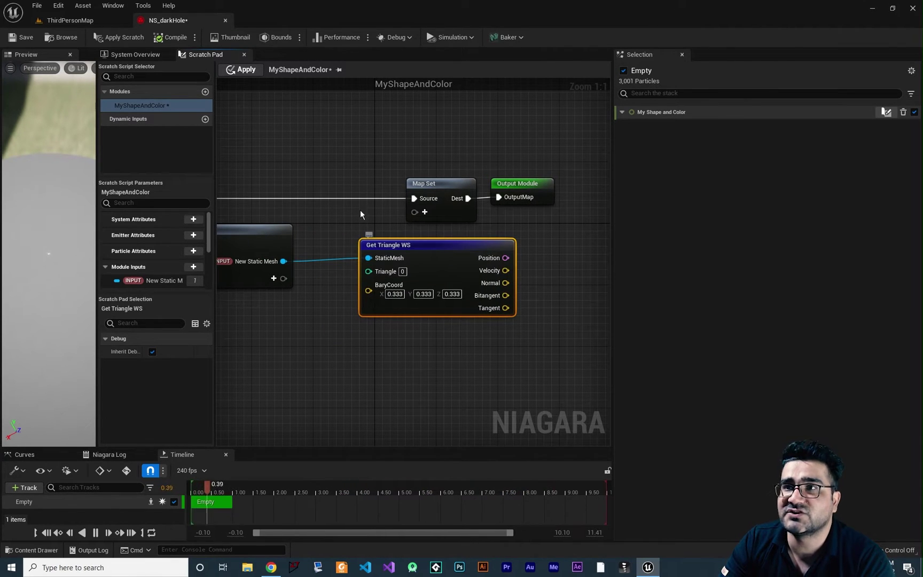
Reopen the Shape_Torus mesh and display its complex collision wireframe.
left_click(34, 551)
double_click(196, 416)
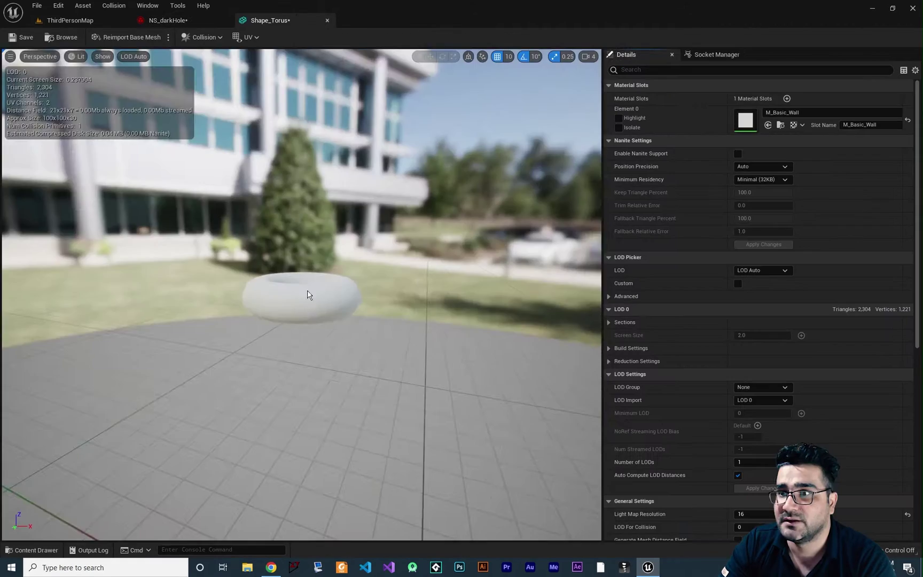
right_click_drag(309, 293, 316, 382)
right_click_drag(192, 64, 214, 133)
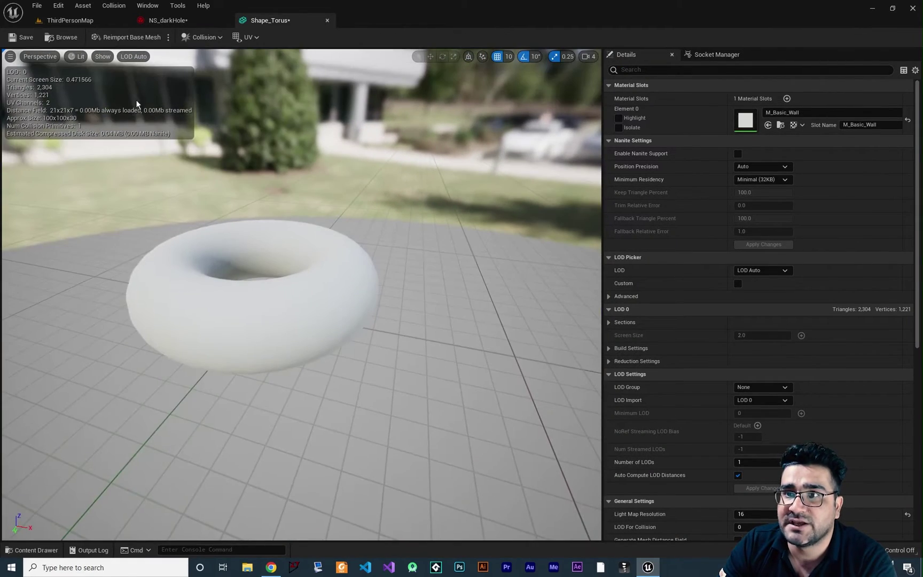
left_click(101, 57)
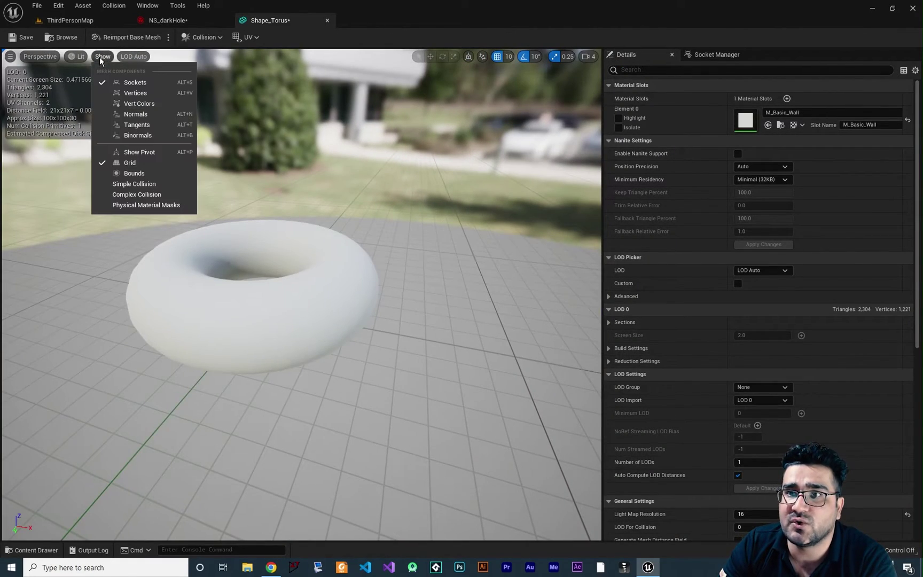
left_click(132, 194)
Set the viewport camera speed to 2, examine the torus's triangles up close, save the mesh and return to NS_darkHole.
mouse_move(479, 172)
left_mouse_down()
mouse_move(479, 160)
mouse_move(480, 171)
left_mouse_up()
left_click(589, 56)
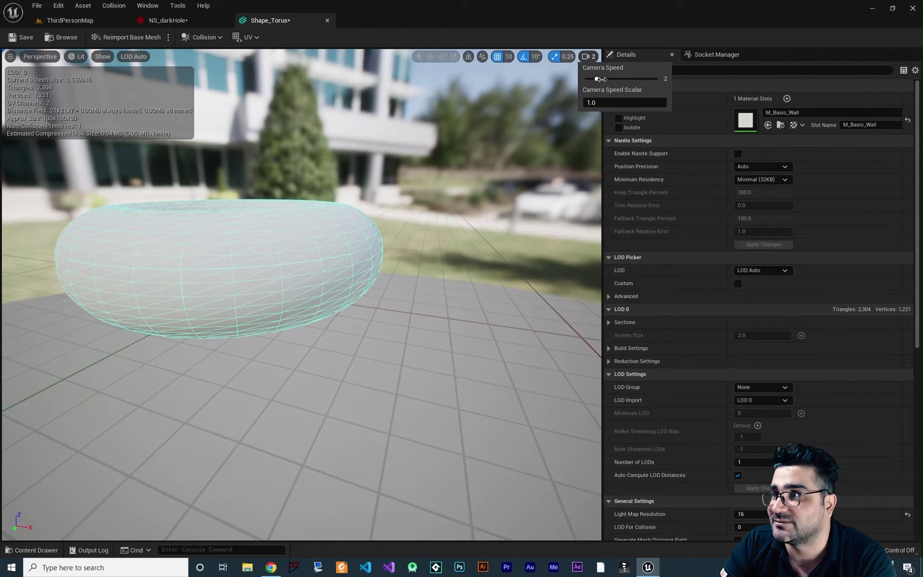
right_click_drag(529, 143, 522, 109)
key("w")
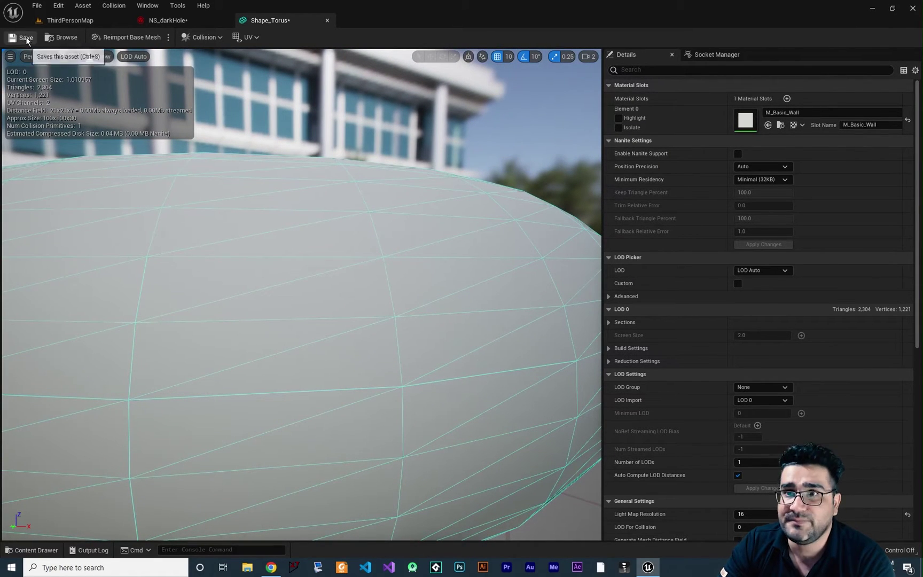
left_click(169, 20)
Move the Map Set and Output Module nodes together farther along the graph to free space for the triangle nodes.
left_click_drag(371, 247, 371, 262)
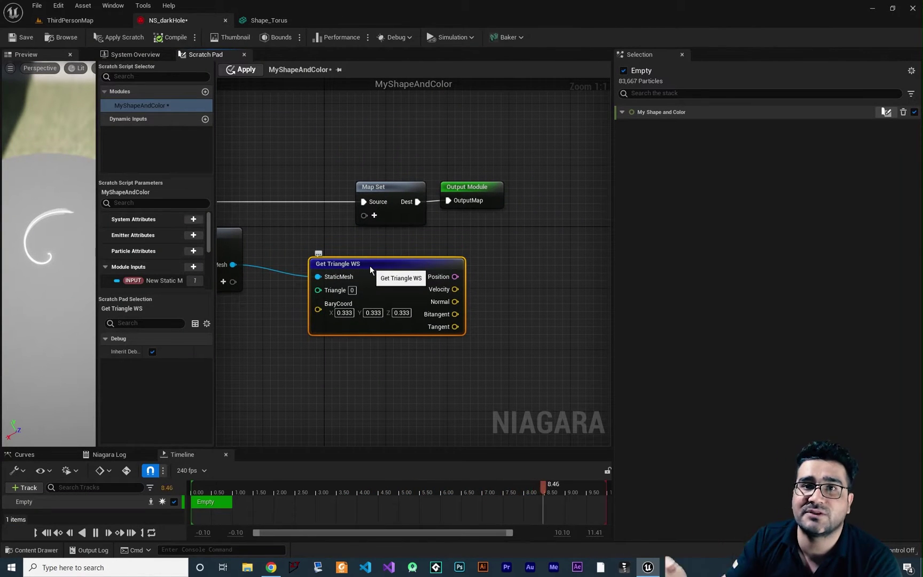
right_click_drag(419, 385, 428, 379)
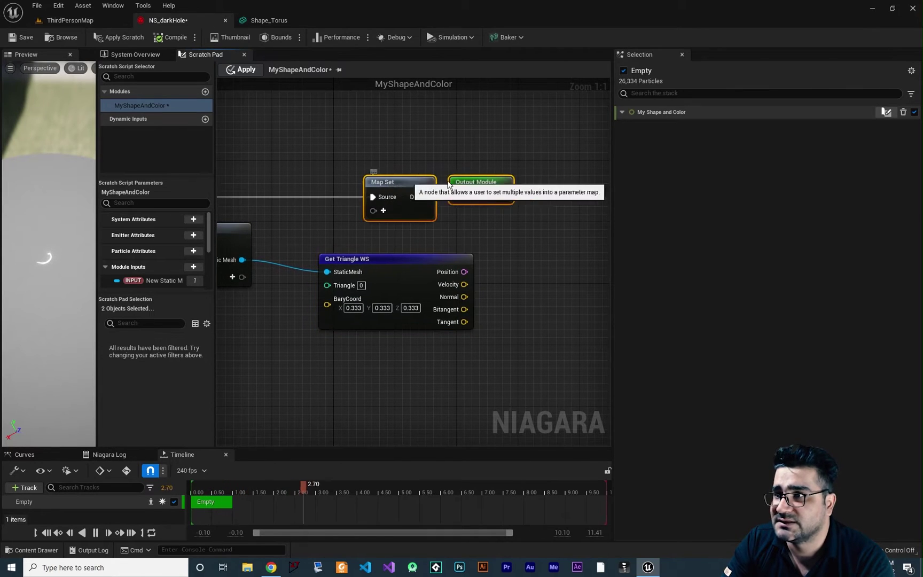
left_click_drag(402, 180, 575, 181)
right_click_drag(549, 283, 320, 279)
left_click_drag(430, 177, 586, 177)
right_click_drag(222, 373, 484, 351)
right_click_drag(387, 340, 421, 352)
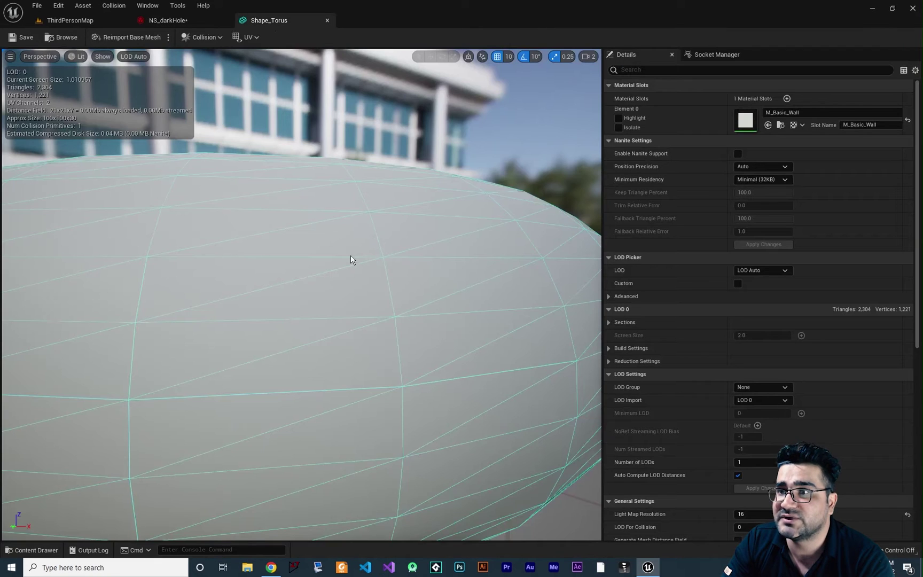
Examine the Shape_Torus triangle statistics alongside the Triangle input of the Get Triangle WS node.
scroll(351, 254, "down", 5)
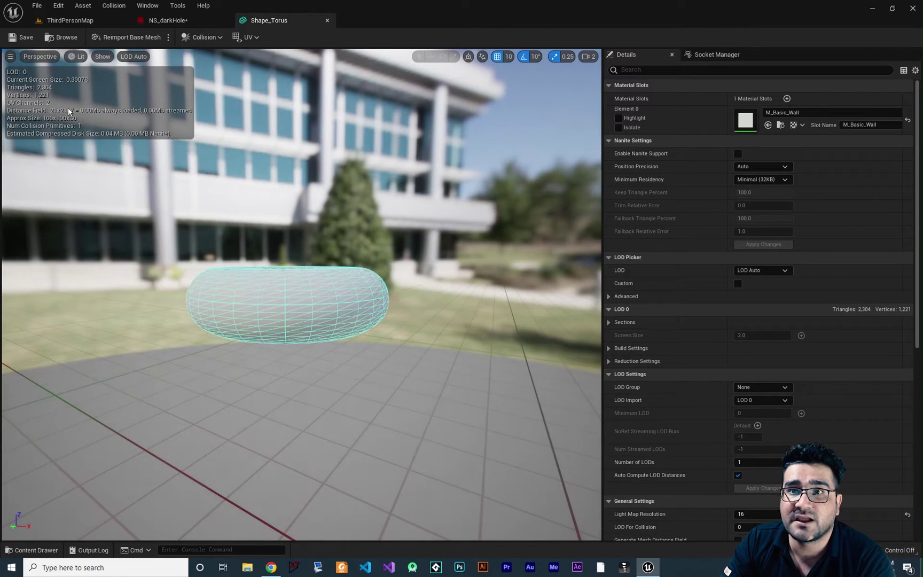
right_click_drag(270, 282, 252, 326)
left_click(174, 20)
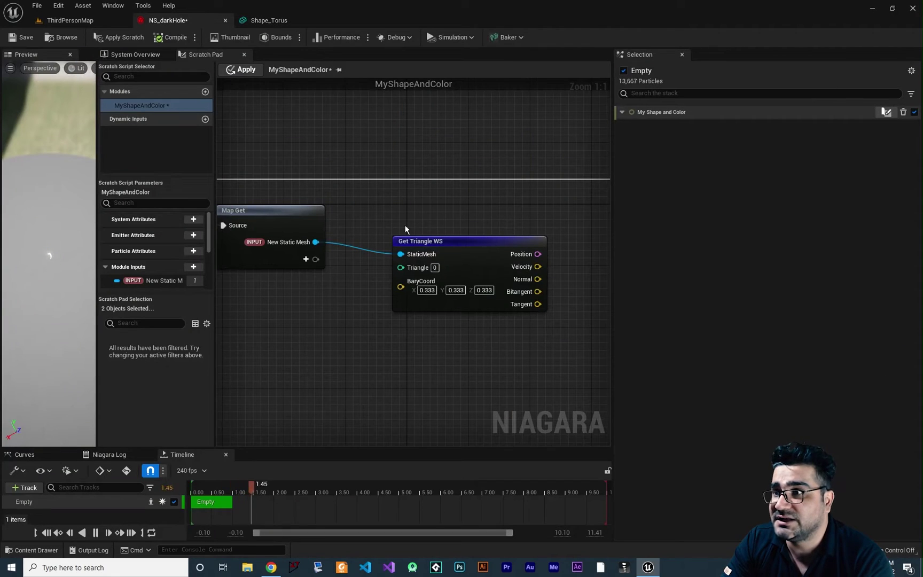
right_click_drag(472, 336, 448, 338)
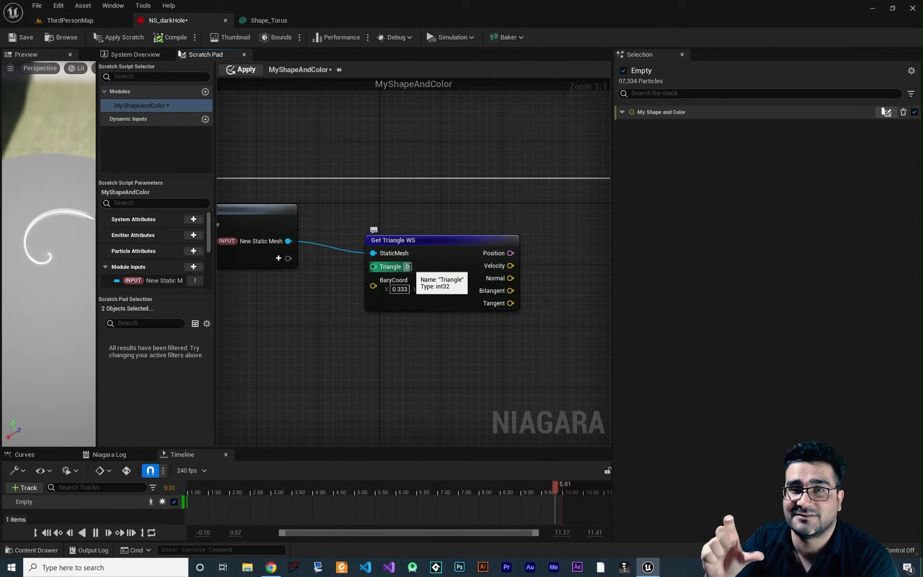
left_click(253, 19)
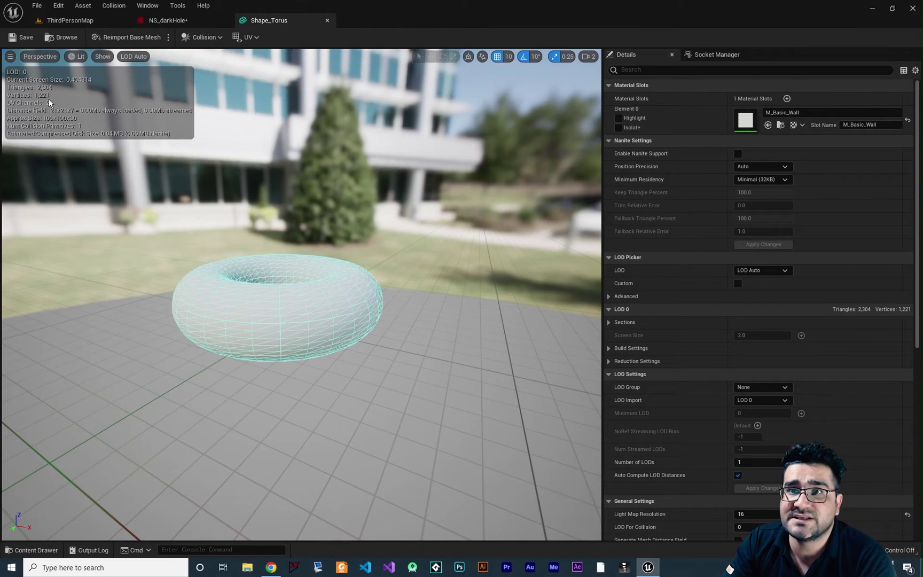
left_click(165, 25)
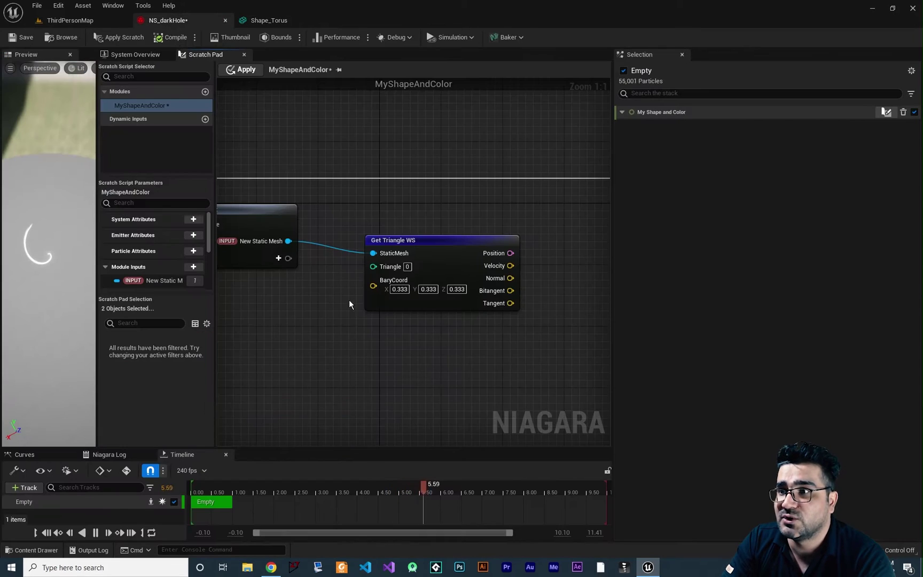
Reposition the Get Triangle WS node farther away from the Map Get node.
right_click_drag(349, 301, 362, 306)
left_click_drag(420, 248, 440, 269)
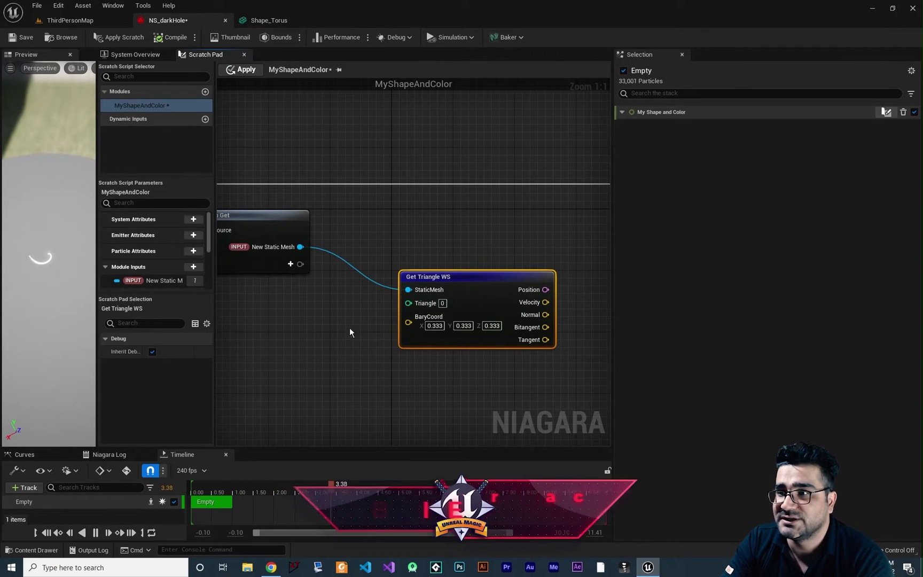
right_click_drag(349, 327, 375, 321)
left_click_drag(499, 266, 539, 251)
right_click_drag(454, 331, 342, 326)
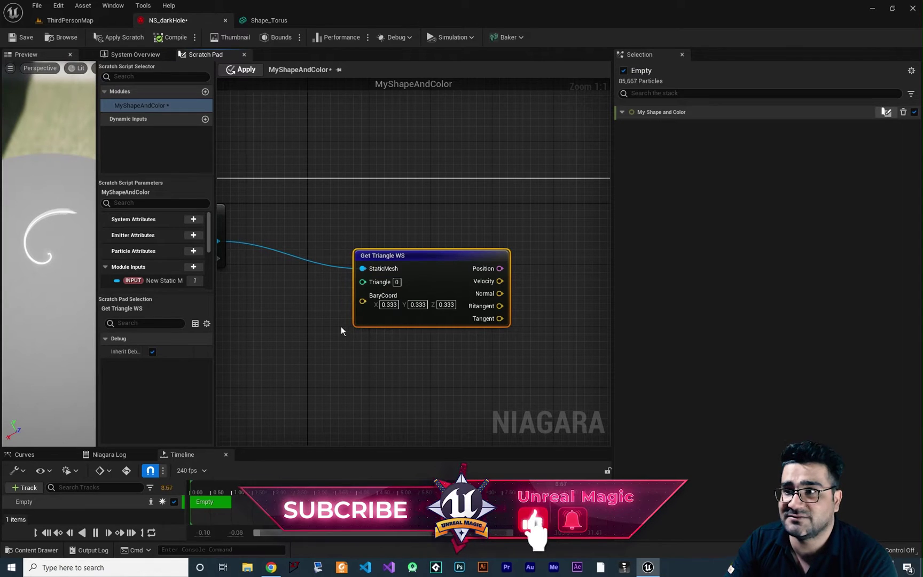
Try triangle indices 1 and 2 in the Triangle input of the Get Triangle WS node.
left_click_drag(394, 283, 396, 283)
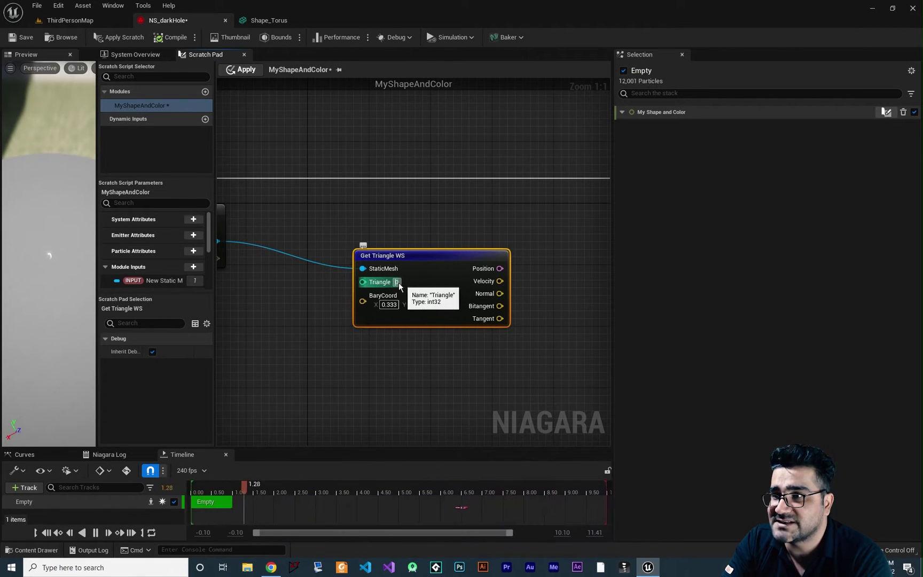
left_click(396, 282)
type("1")
left_click(410, 362)
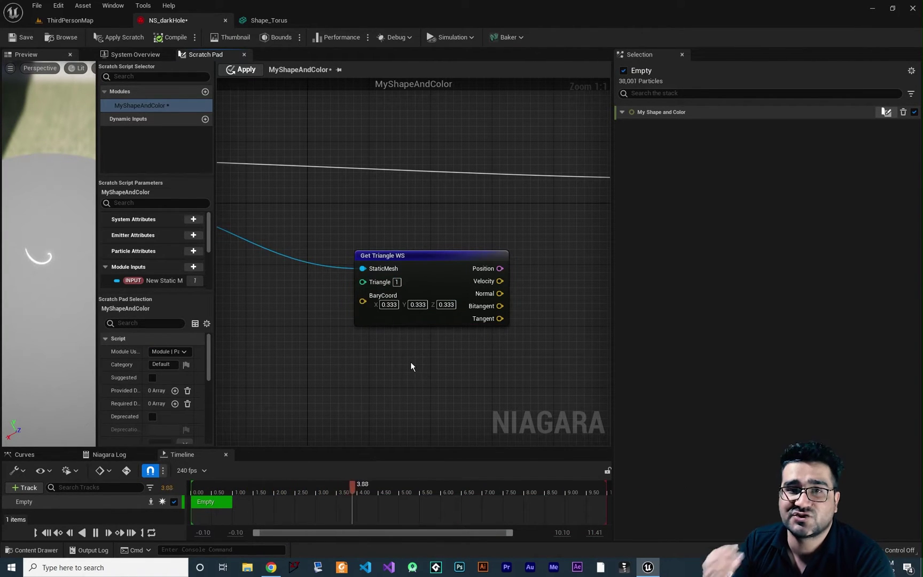
left_click(399, 281)
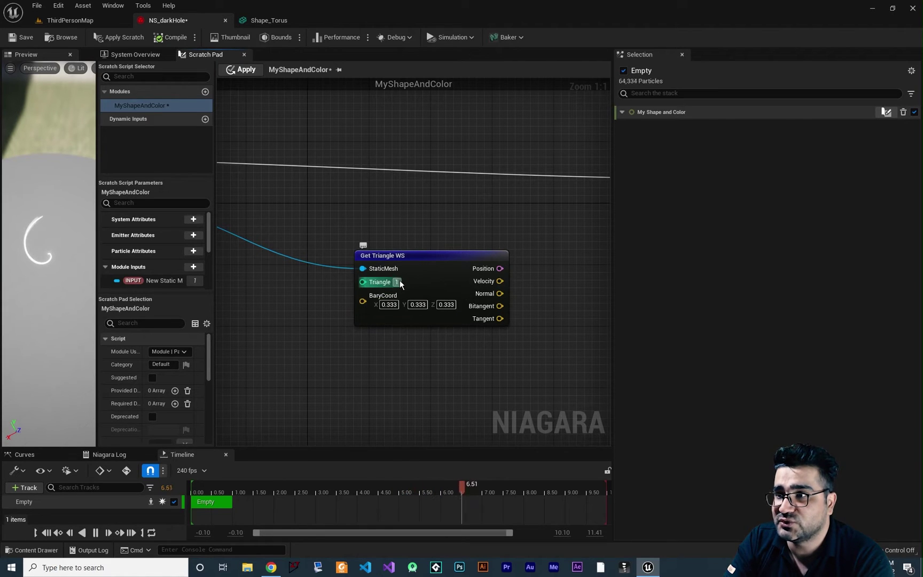
type("2")
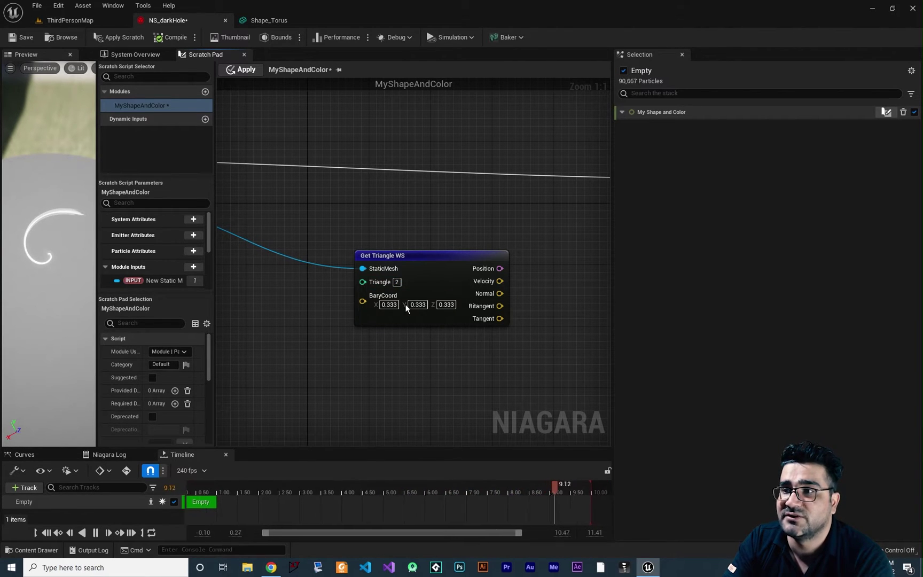
left_click(396, 282)
Add a Random Triangle node fed by the New Static Mesh input of the Map Get node.
right_click_drag(341, 376, 400, 368)
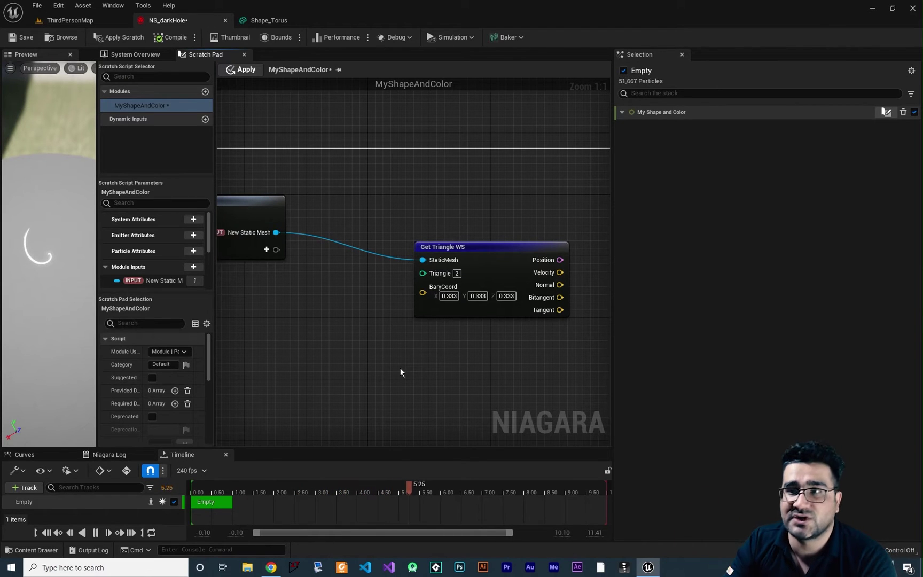
right_click_drag(321, 318, 355, 320)
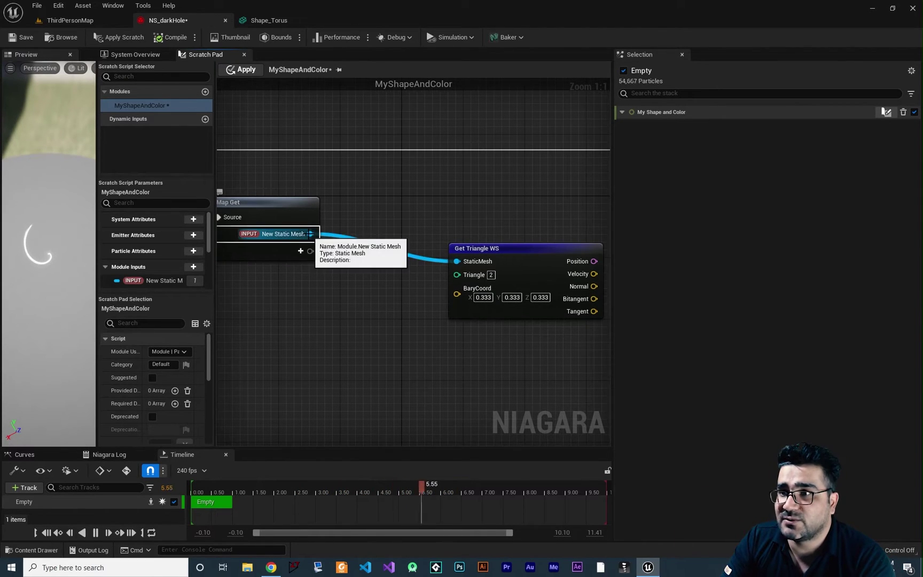
left_click_drag(310, 234, 331, 255)
left_click_drag(352, 302, 354, 302)
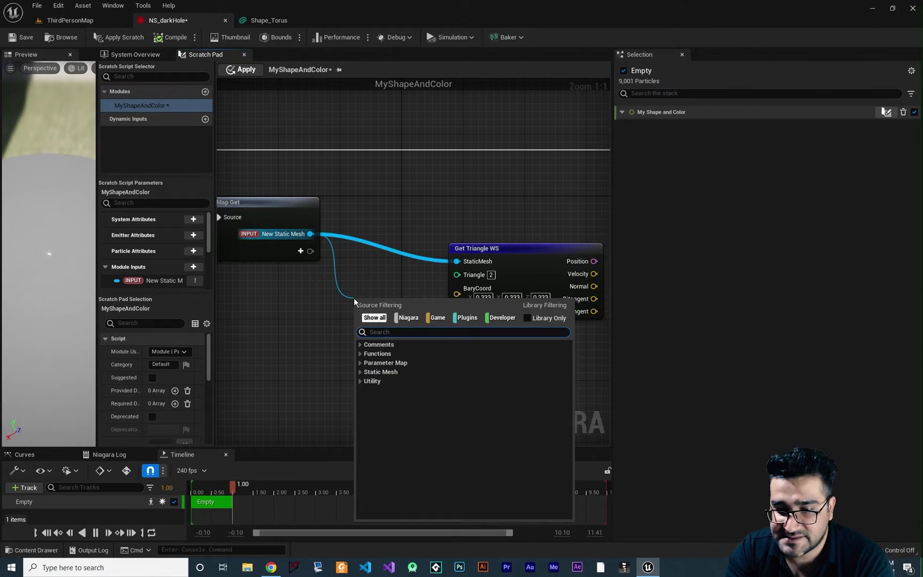
type("rand")
left_click(396, 392)
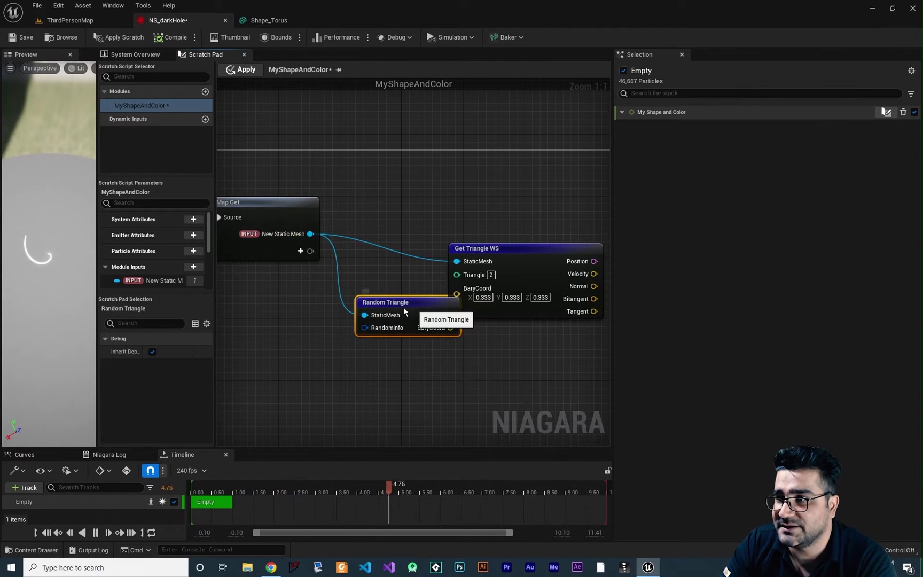
Connect Random Triangle's Triangle and BaryCoord outputs to the matching Get Triangle WS inputs and tidy the Random Triangle node's position.
left_click_drag(403, 311, 456, 274)
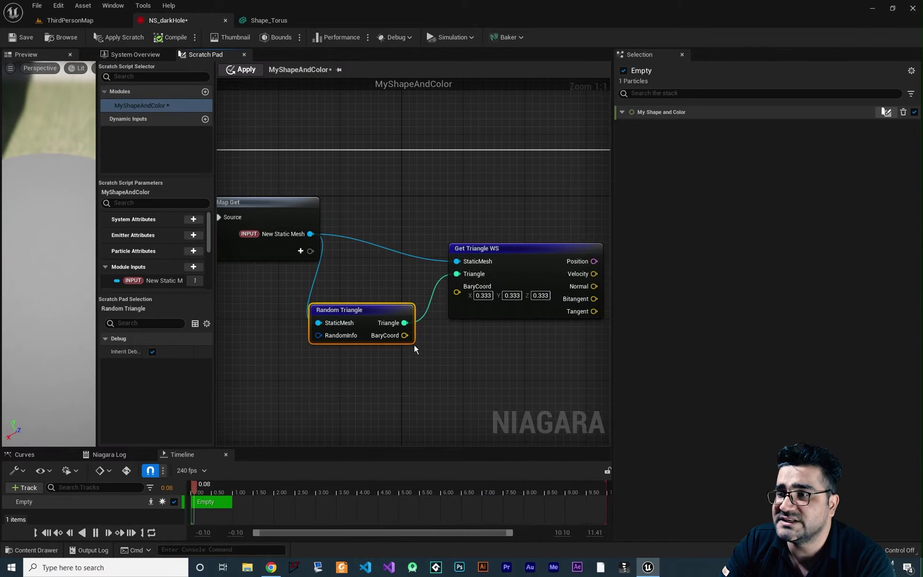
left_click_drag(404, 336, 457, 292)
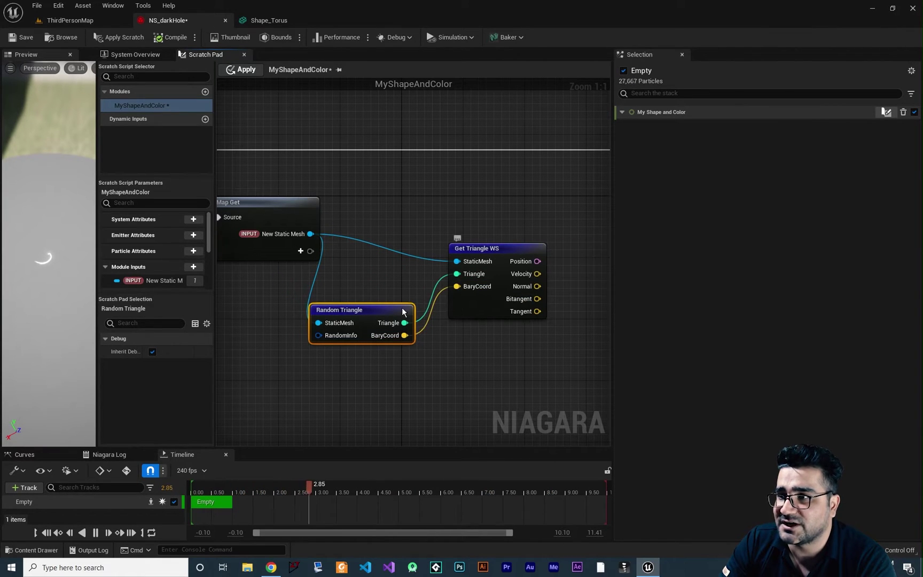
left_click_drag(378, 312, 401, 311)
right_click_drag(408, 393, 448, 370)
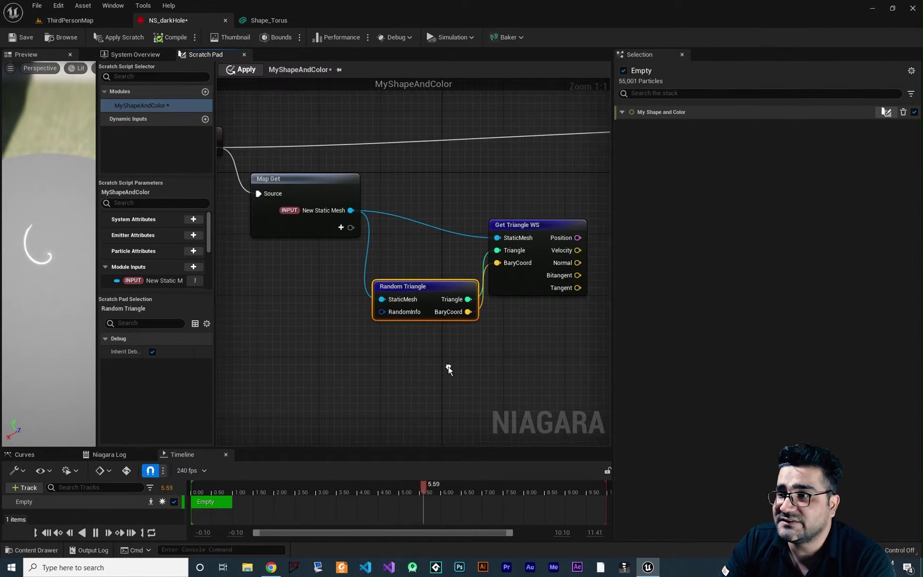
right_click_drag(392, 327, 501, 325)
right_click_drag(455, 348, 535, 345)
right_click_drag(464, 328, 394, 327)
right_click(297, 269)
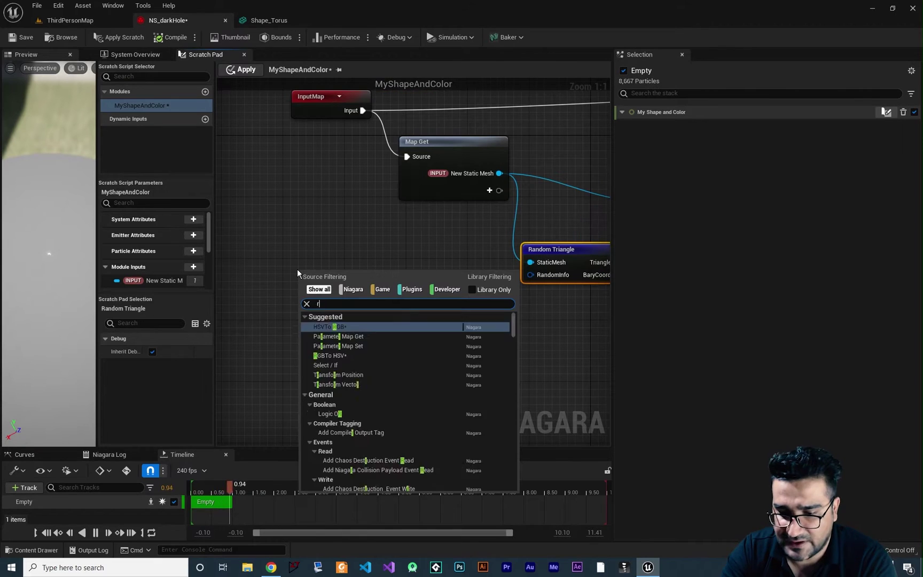
type("random range")
left_click(374, 373)
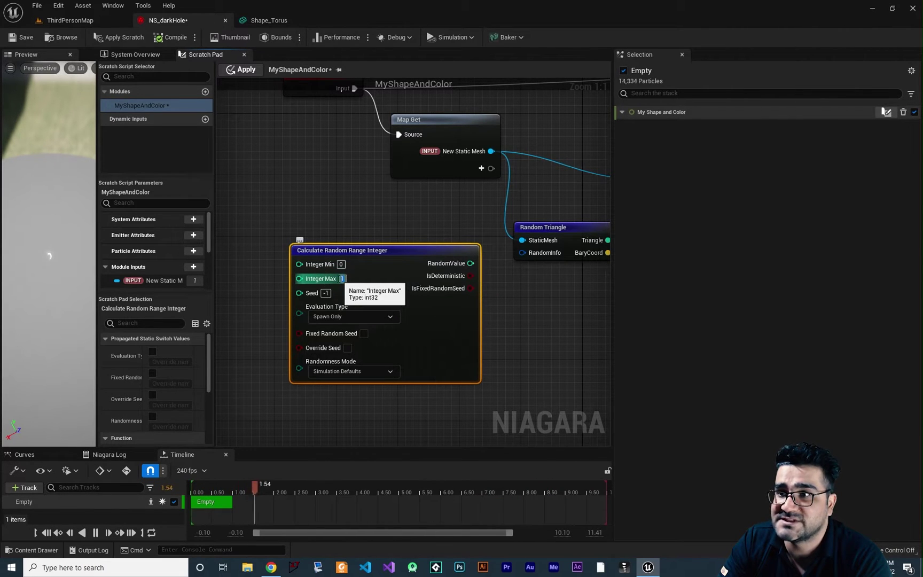
type("2147483647")
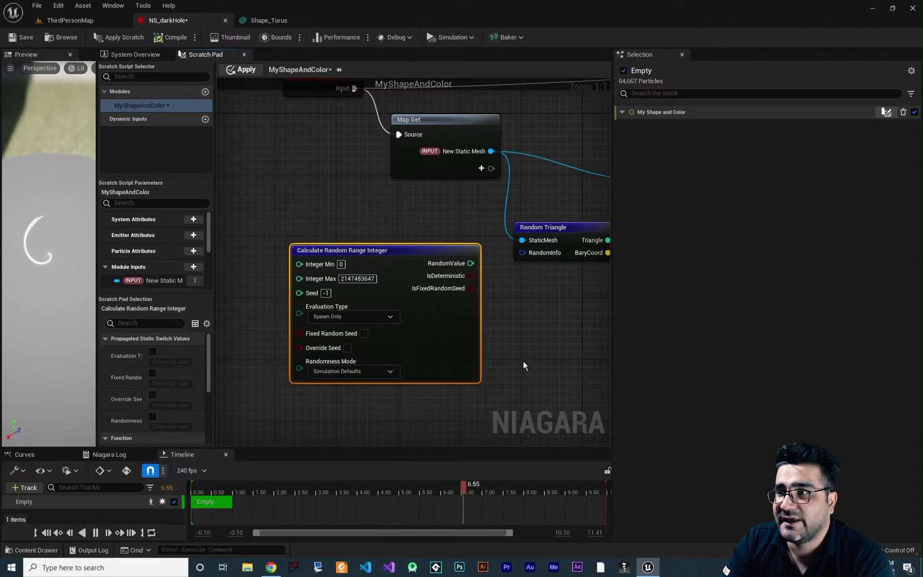
Connect the random integer's RandomValue to Random Triangle's RandomInfo through an int32 to Niagara Rand Info conversion, and space out the nodes.
right_click_drag(523, 360, 482, 359)
left_click_drag(430, 263, 482, 251)
right_click_drag(489, 339, 551, 322)
left_click_drag(387, 236, 222, 227)
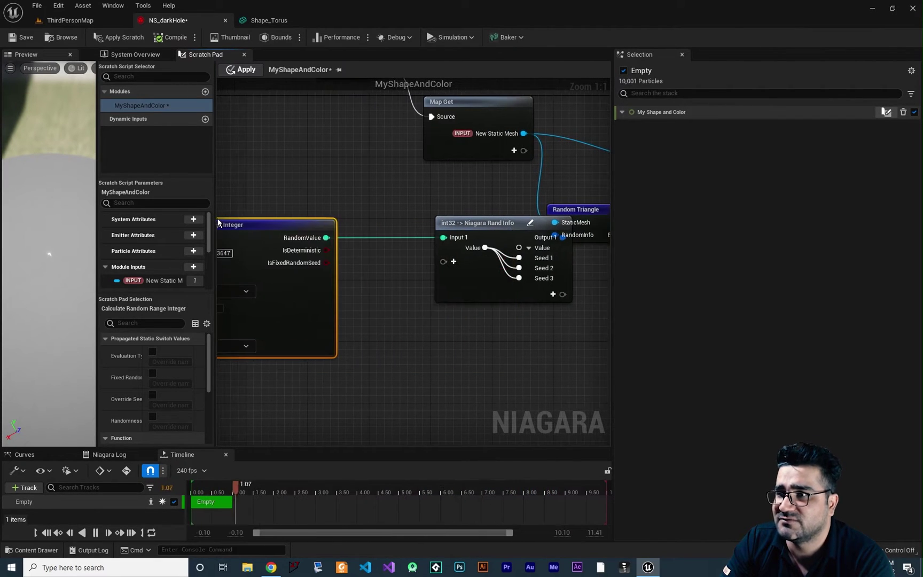
left_click_drag(481, 229, 413, 256)
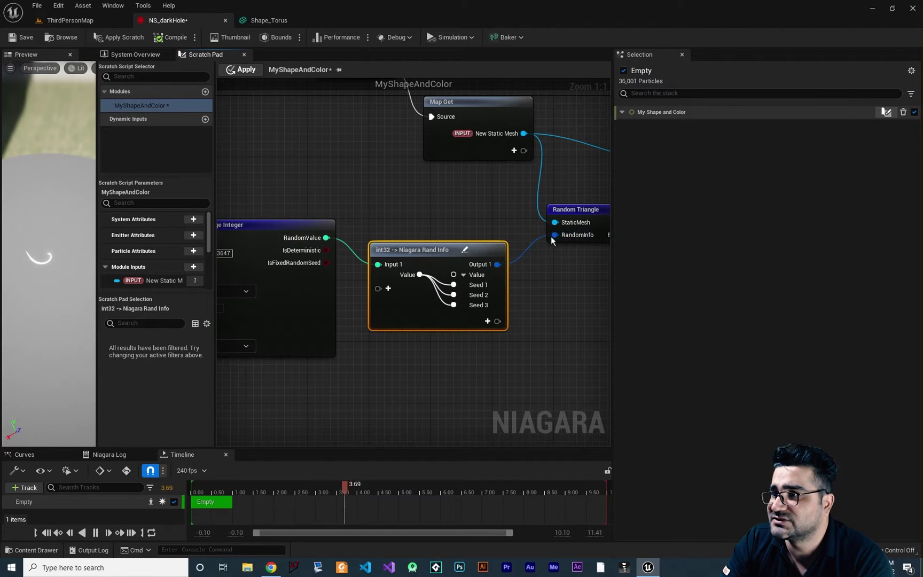
Set the Seed of the Calculate Random Range Integer node to 5.
right_click_drag(400, 216, 490, 197)
right_click_drag(396, 172, 441, 177)
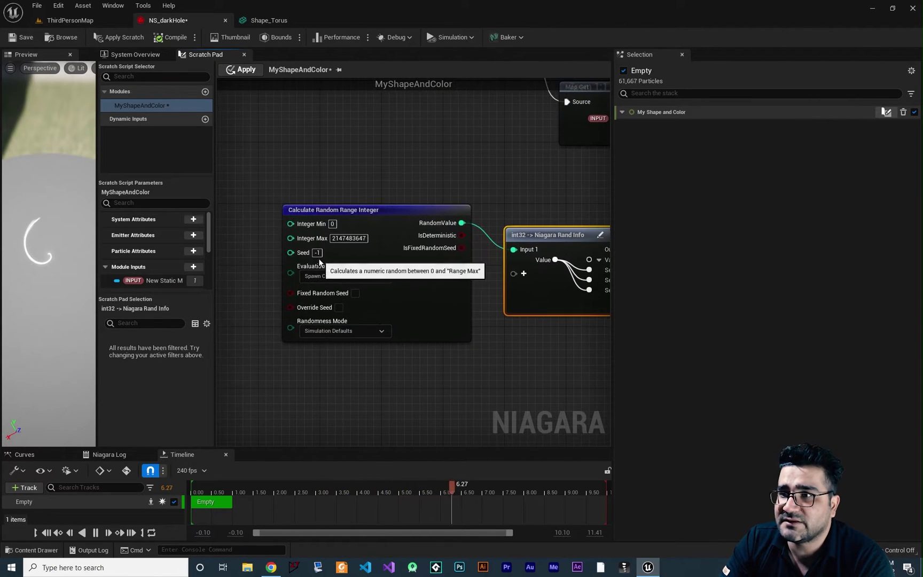
left_click_drag(317, 254, 313, 252)
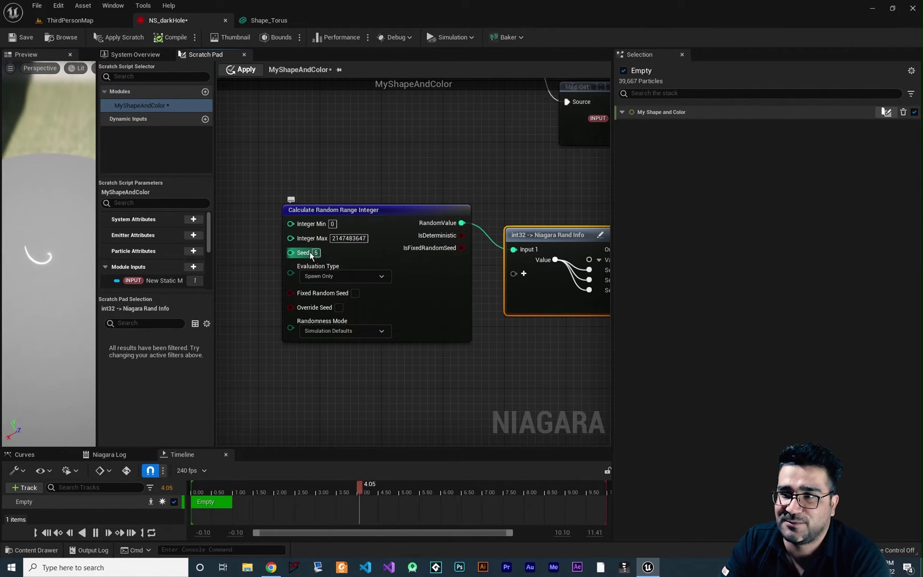
Move the Get Triangle WS node farther away from the Random Triangle node.
right_click_drag(536, 359, 338, 371)
scroll(471, 298, "down", 2)
right_click_drag(471, 298, 419, 346)
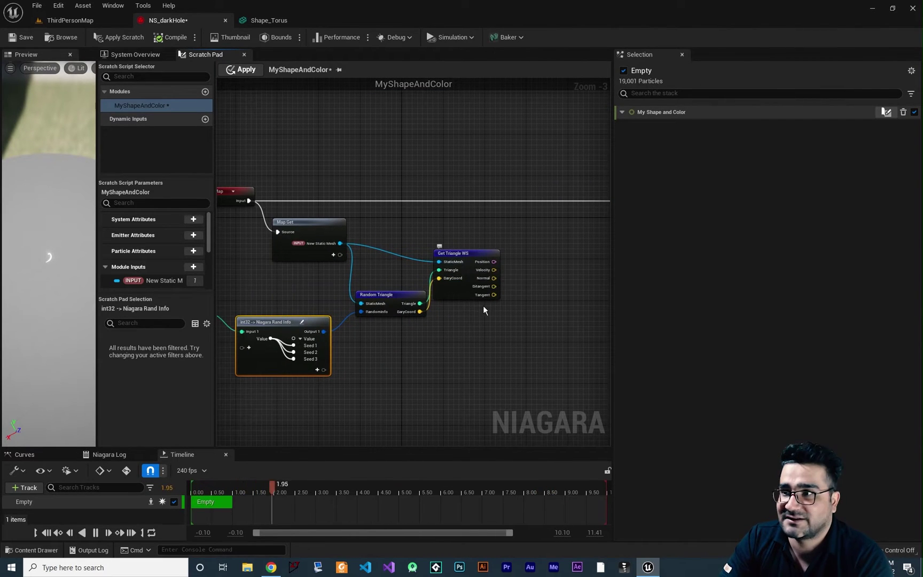
scroll(501, 285, "up", 3)
right_click_drag(501, 285, 501, 225)
right_click_drag(420, 275, 449, 271)
right_click_drag(227, 374, 362, 348)
left_click_drag(384, 257, 414, 257)
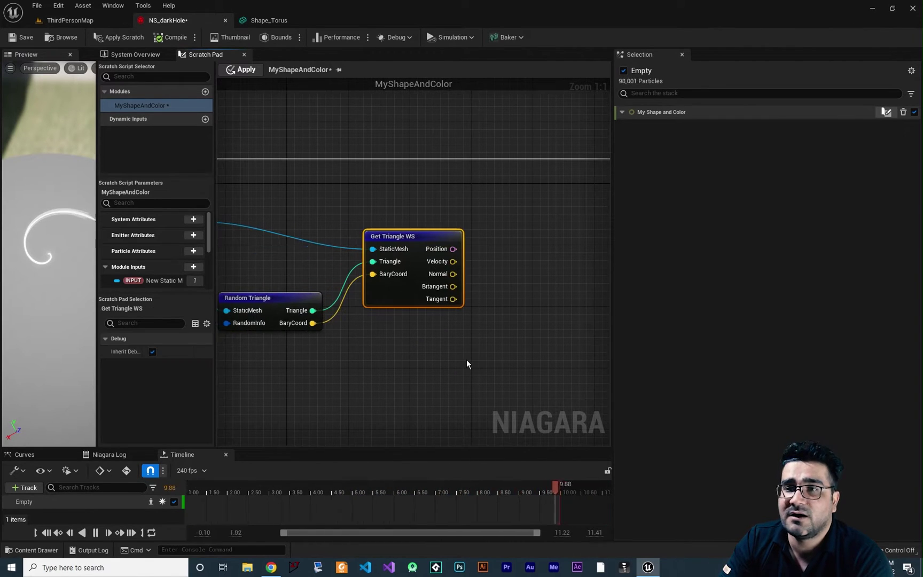
right_click_drag(515, 313, 382, 358)
right_click_drag(458, 318, 439, 318)
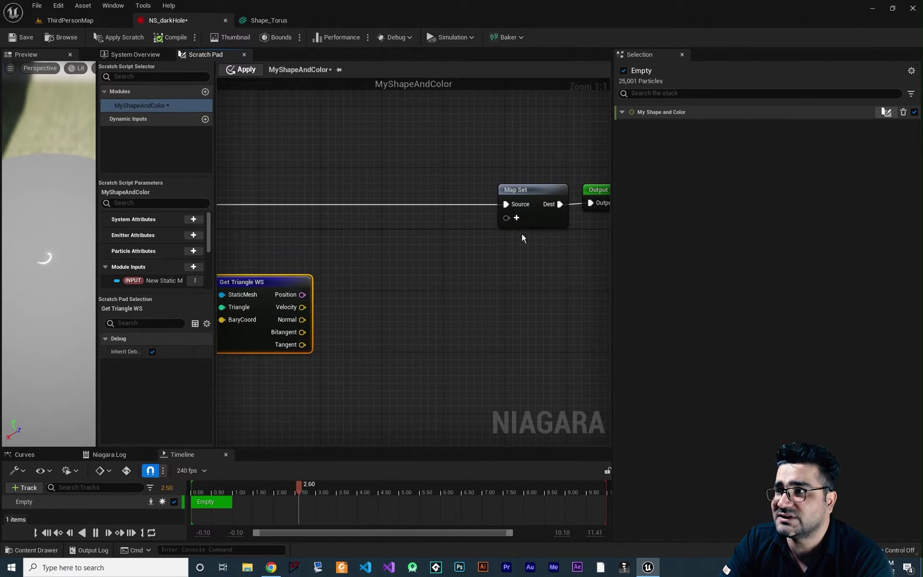
right_click_drag(230, 237, 313, 245)
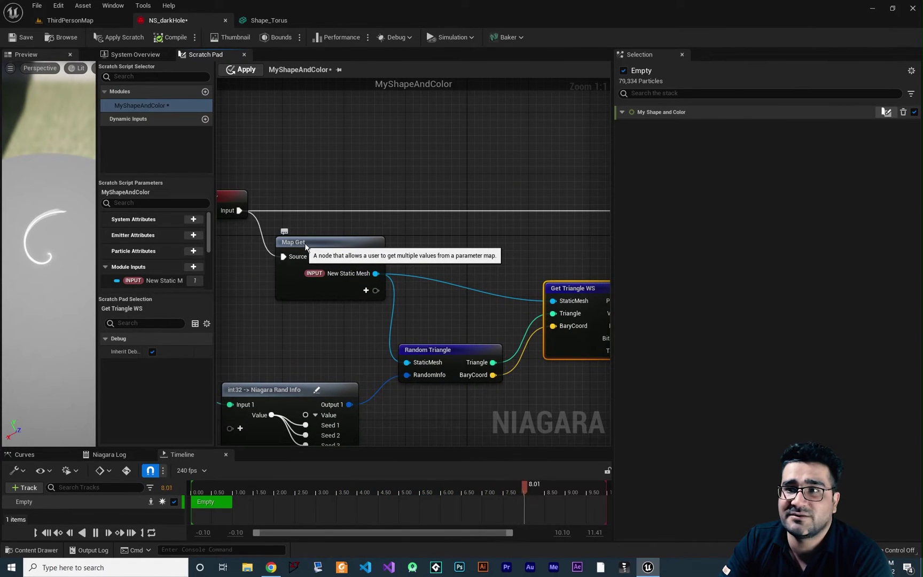
right_click_drag(480, 243, 313, 254)
right_click_drag(438, 255, 256, 259)
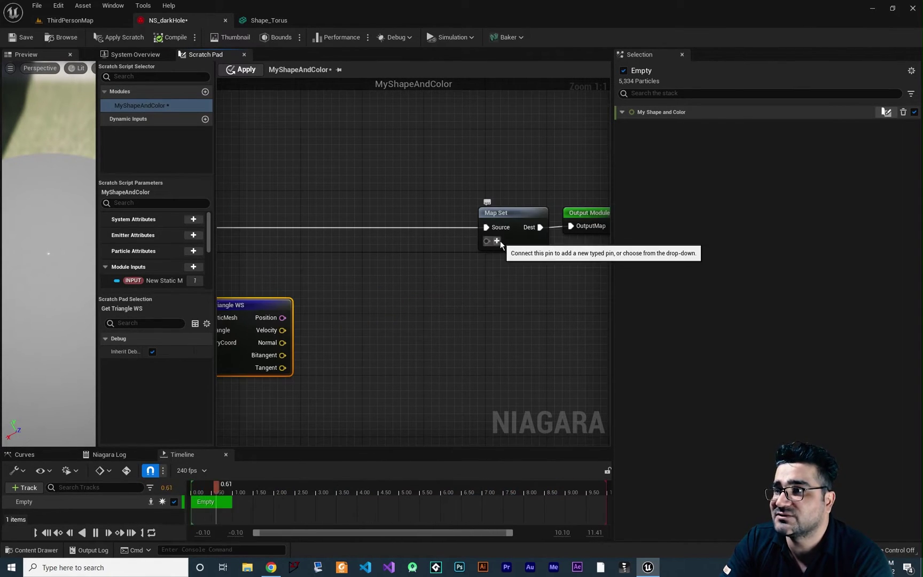
Examine the system's module output and engine-provided parameters in the Parameters overview, close it and return to the scratch graph.
left_click(140, 56)
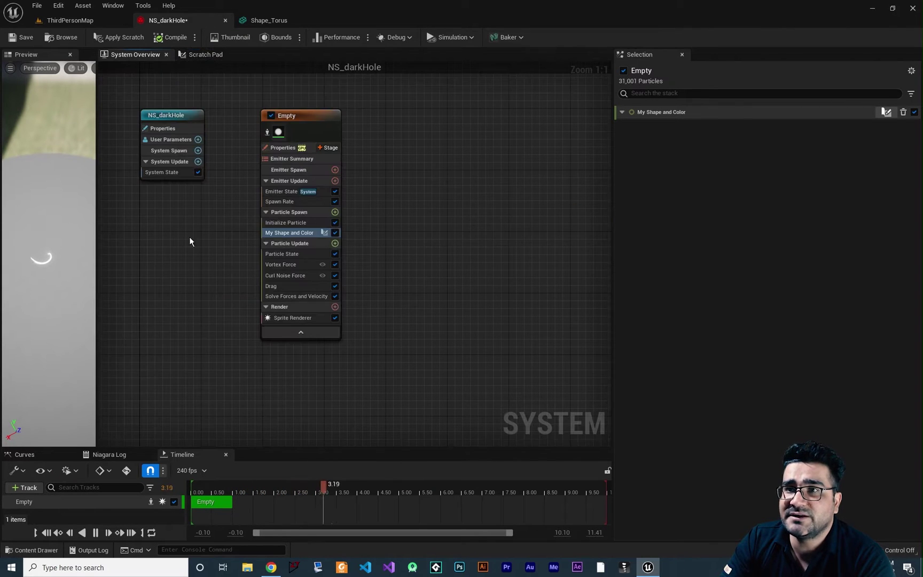
left_click(113, 5)
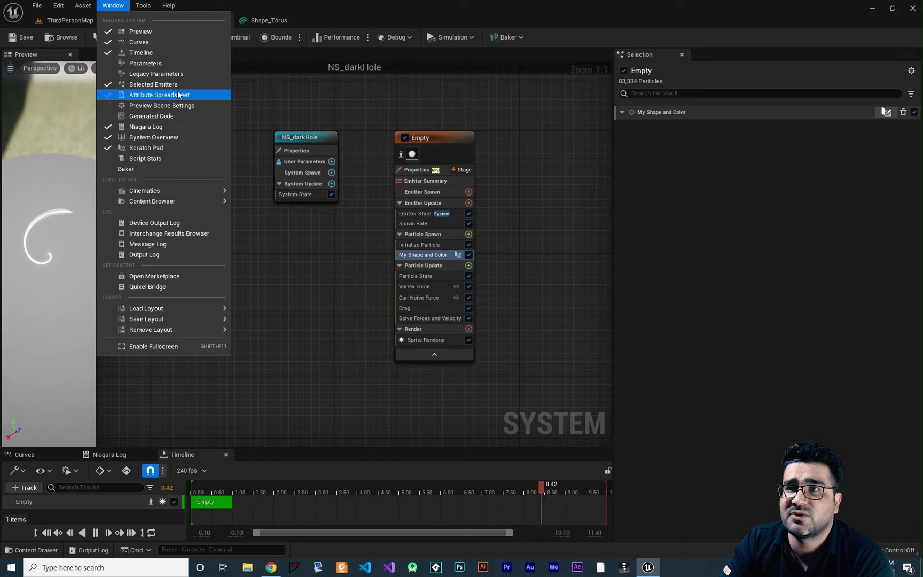
left_click(145, 64)
scroll(154, 321, "down", 15)
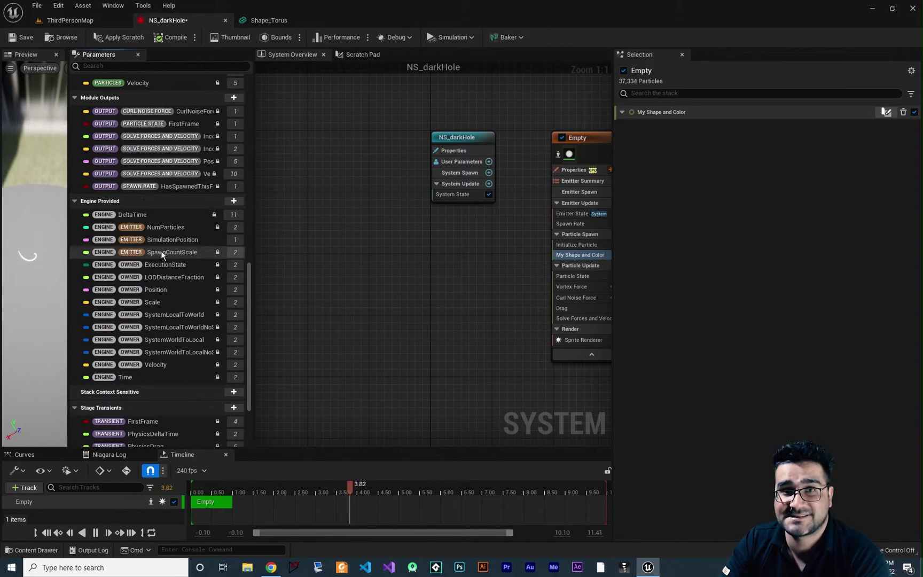
left_click(363, 54)
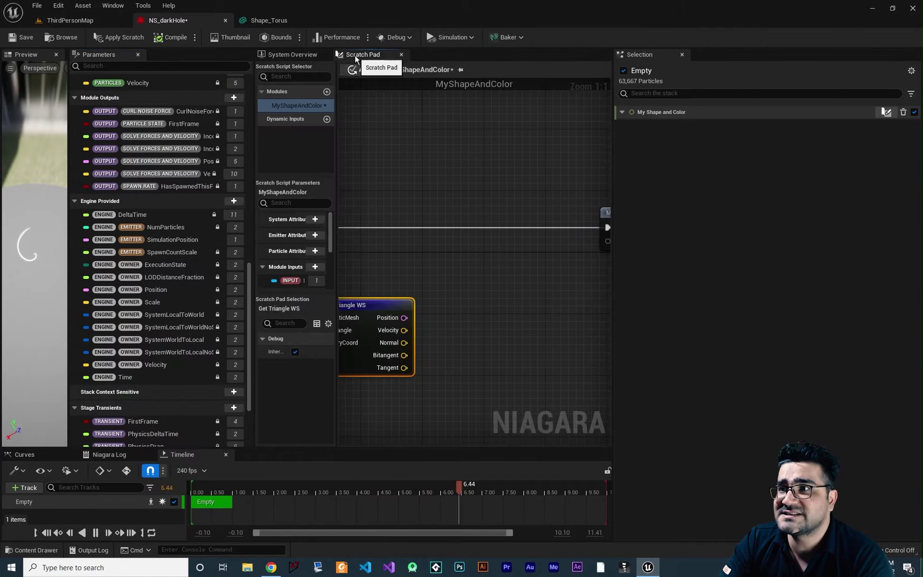
left_click(138, 55)
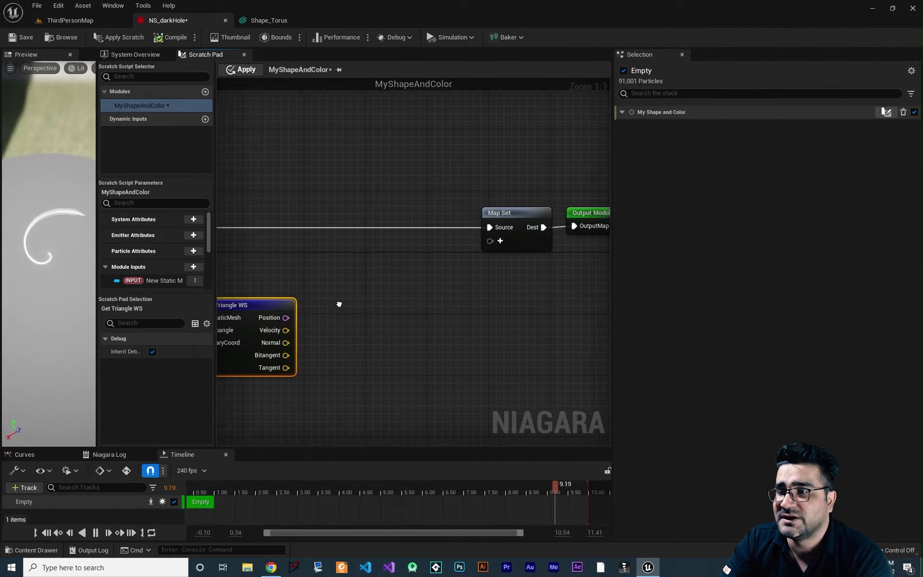
mouse_move(338, 305)
right_mouse_down()
mouse_move(344, 284)
mouse_move(331, 289)
right_mouse_up()
left_click(488, 225)
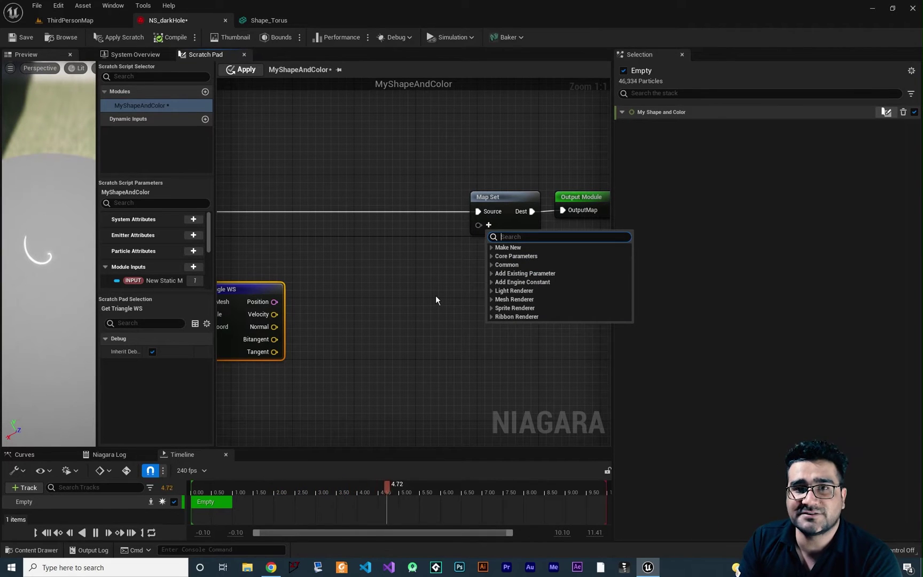
left_click(324, 360)
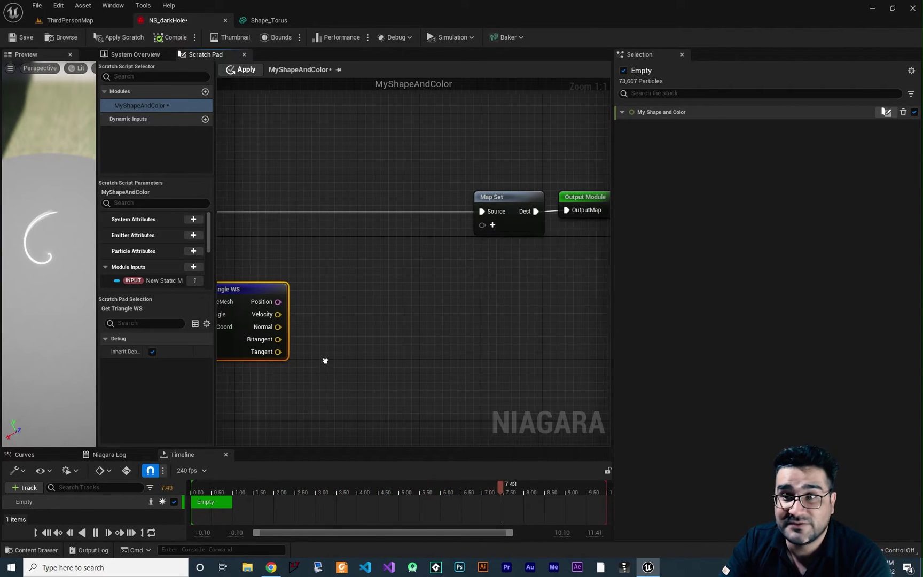
right_click_drag(324, 361, 523, 342)
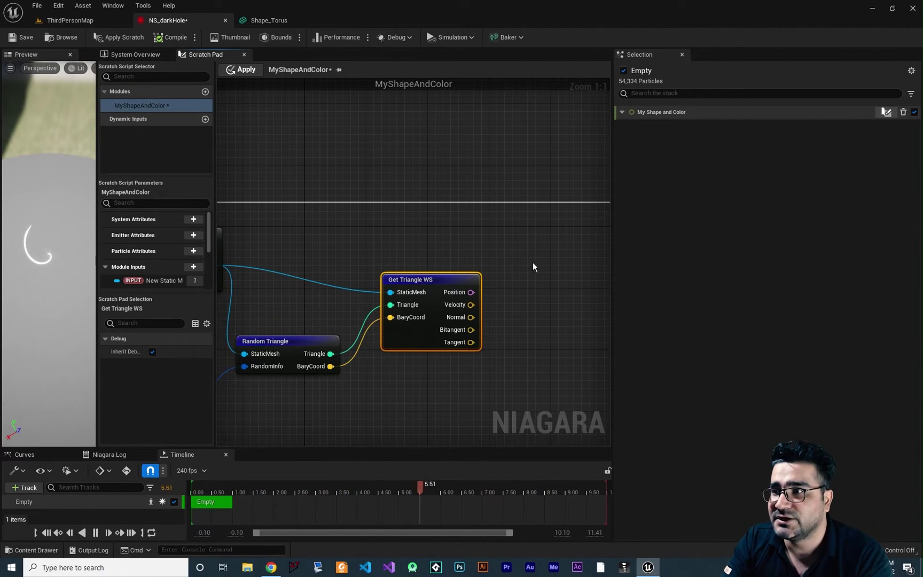
right_click_drag(533, 262, 379, 300)
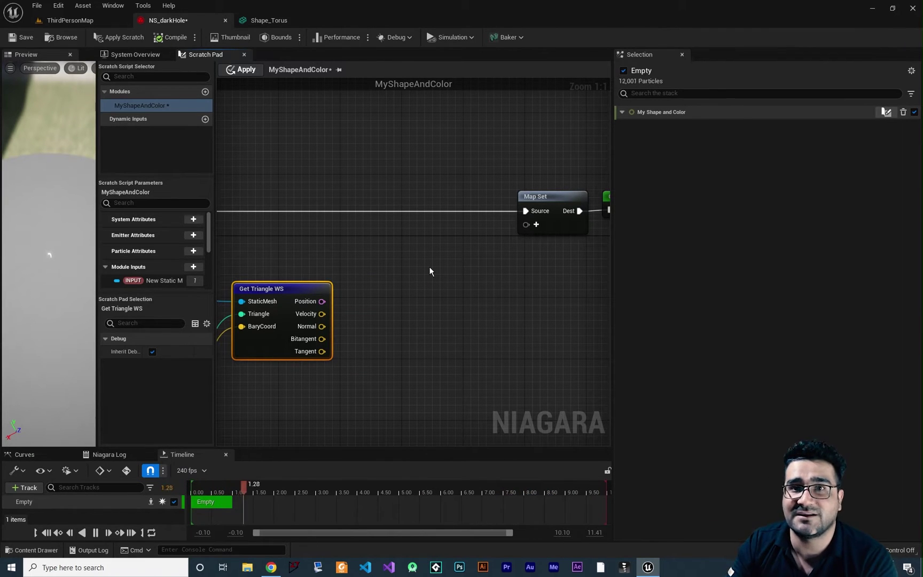
right_click_drag(524, 262, 503, 272)
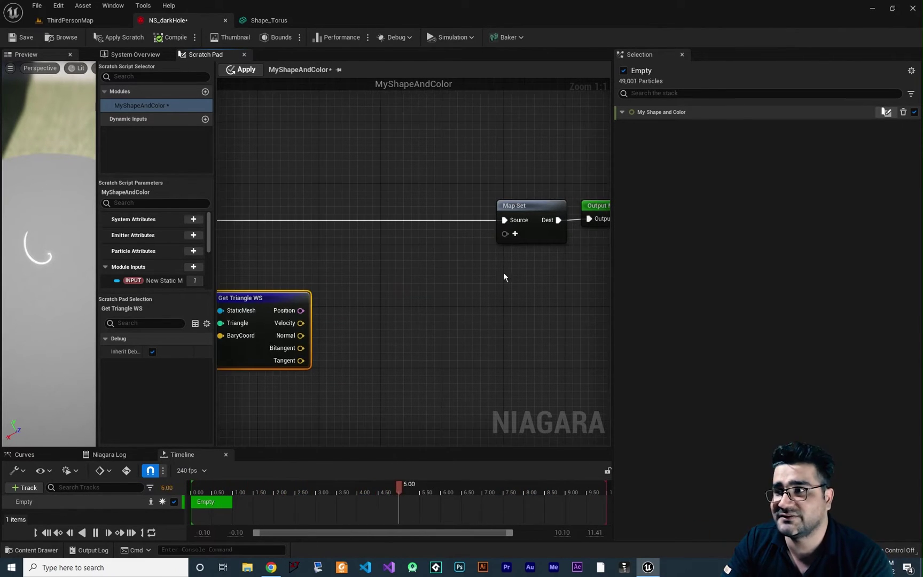
Add the PARTICLES Position parameter to the Map Set node and feed it from Get Triangle WS's Position output.
left_click(515, 235)
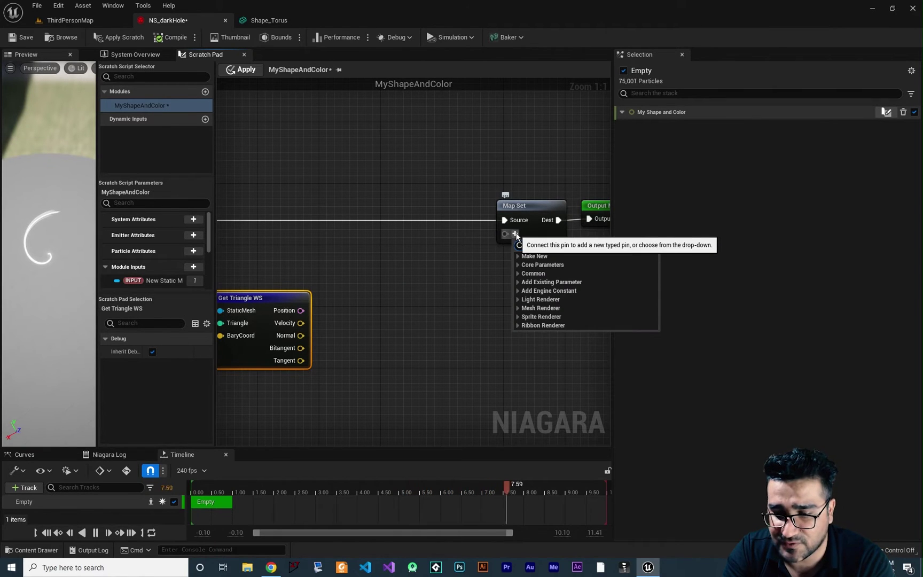
type("posit")
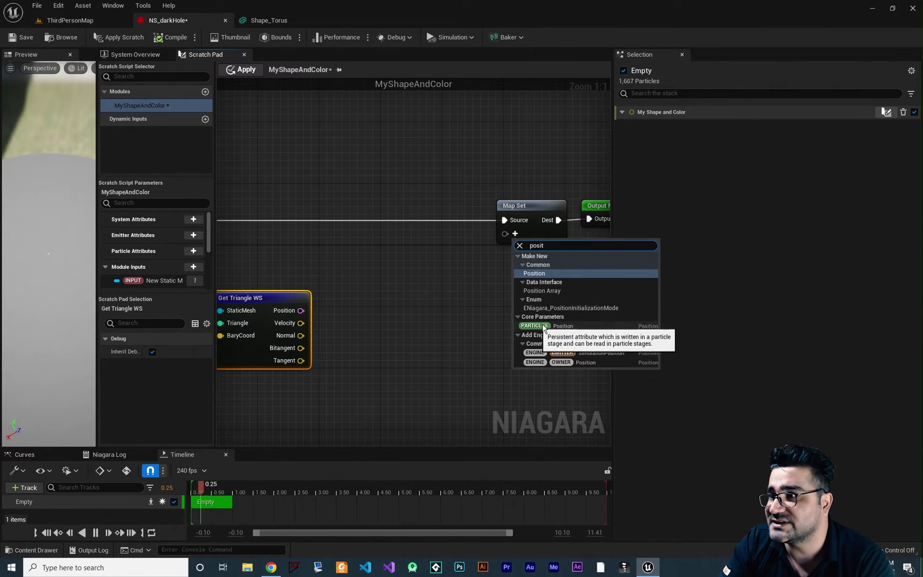
left_click(560, 326)
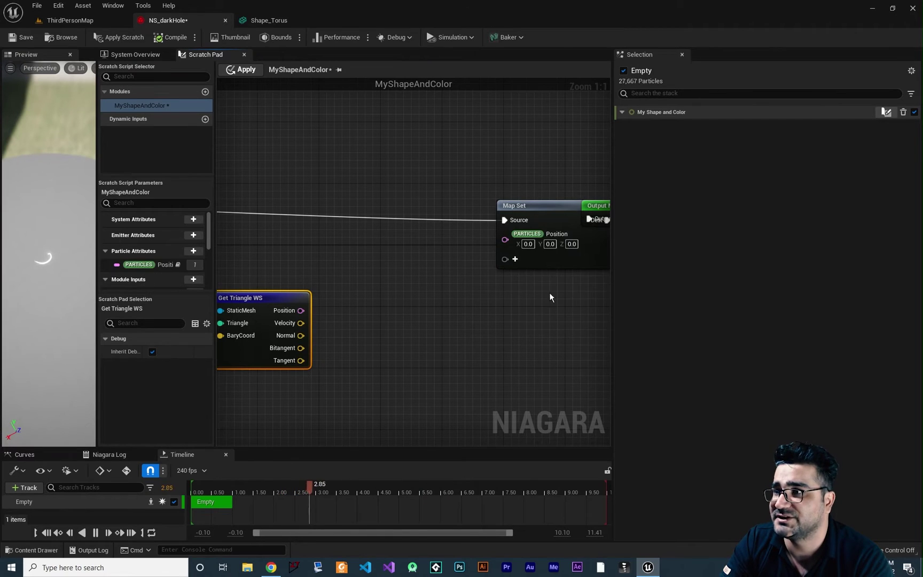
right_click_drag(306, 311, 342, 308)
left_click_drag(336, 308, 540, 231)
Apply the scratch module changes and move the Output Module node clear of the Map Set node.
left_click(412, 334)
right_click_drag(412, 335, 450, 328)
left_click(126, 39)
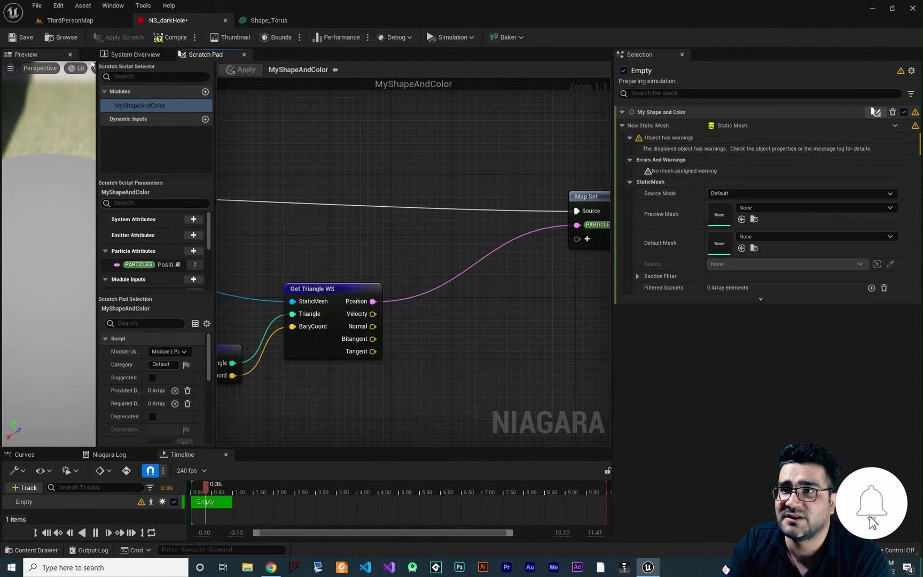
right_click_drag(578, 294, 497, 306)
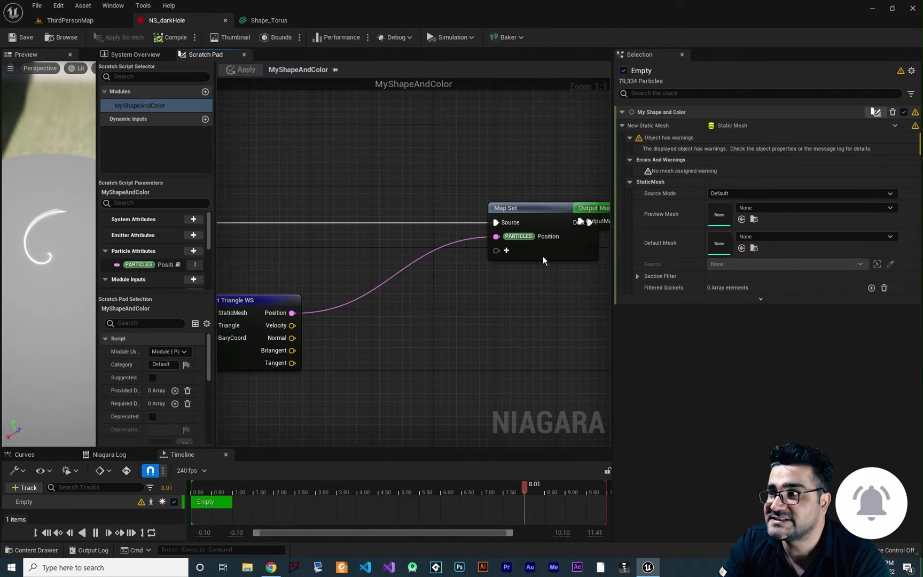
right_click_drag(550, 262, 367, 250)
left_click_drag(430, 198, 512, 197)
right_click_drag(413, 297, 540, 294)
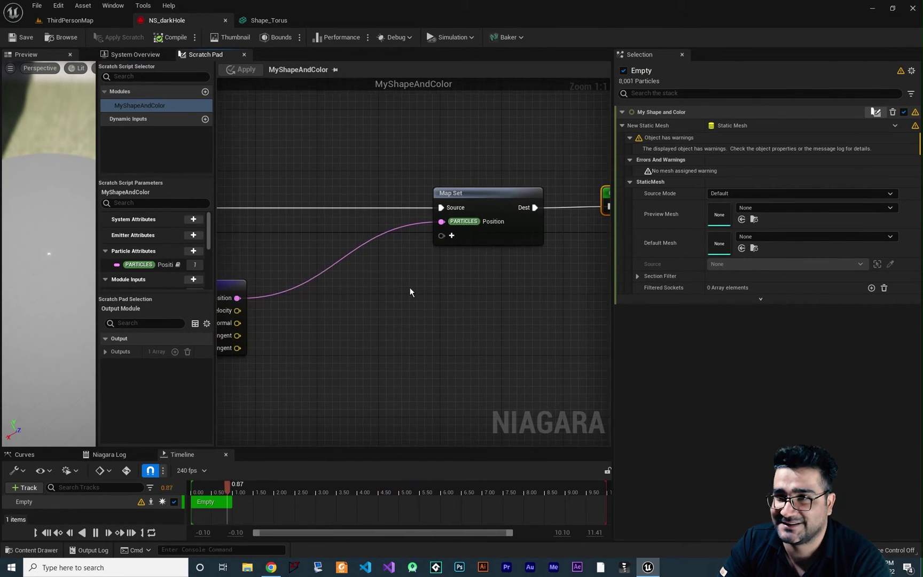
scroll(410, 293, "down", 1)
Find the Shape_Torus mesh among the project assets and assign it as Preview Mesh and Default Mesh of My Shape and Color's New Static Mesh input.
left_click(128, 55)
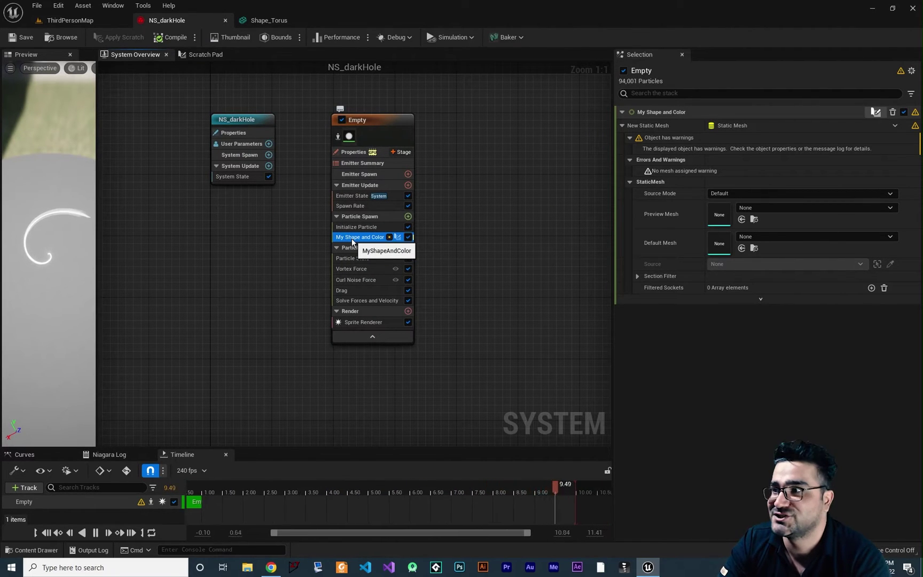
left_click(35, 558)
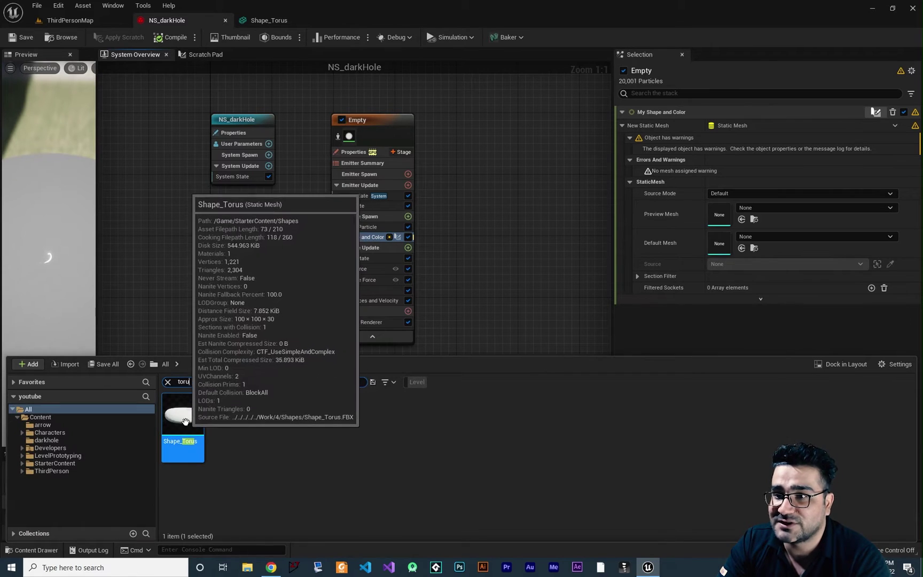
left_click_drag(183, 422, 762, 199)
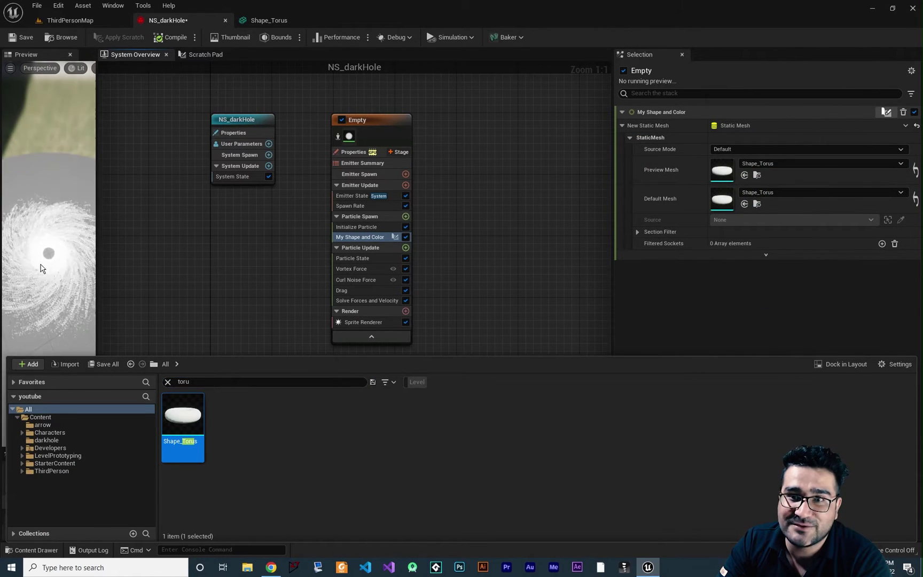
left_click(97, 249)
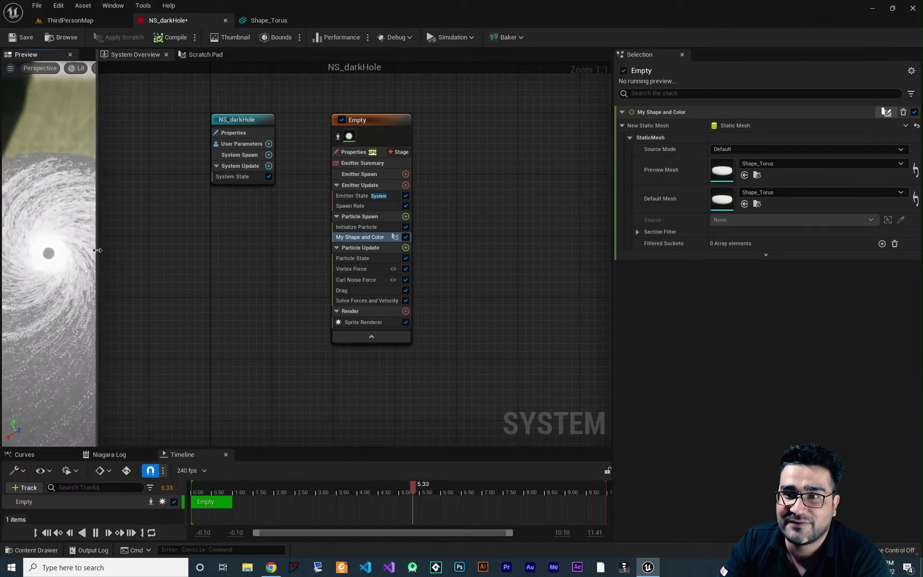
Examine the whole particle swirl in a widened preview, and return to the MyShapeAndColor graph with the preview narrowed again.
left_click_drag(96, 249, 273, 264)
scroll(161, 266, "down", 5)
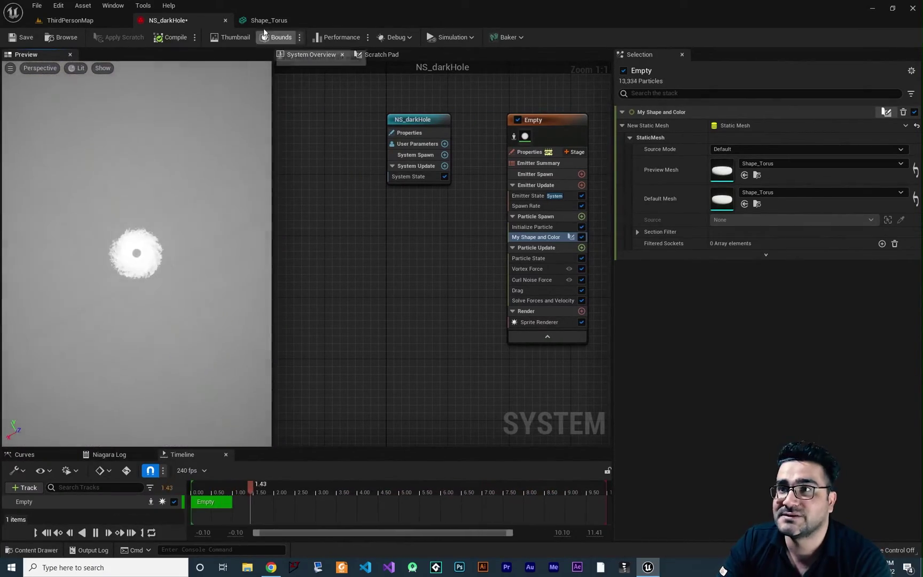
left_click(380, 54)
right_click_drag(475, 277, 573, 268)
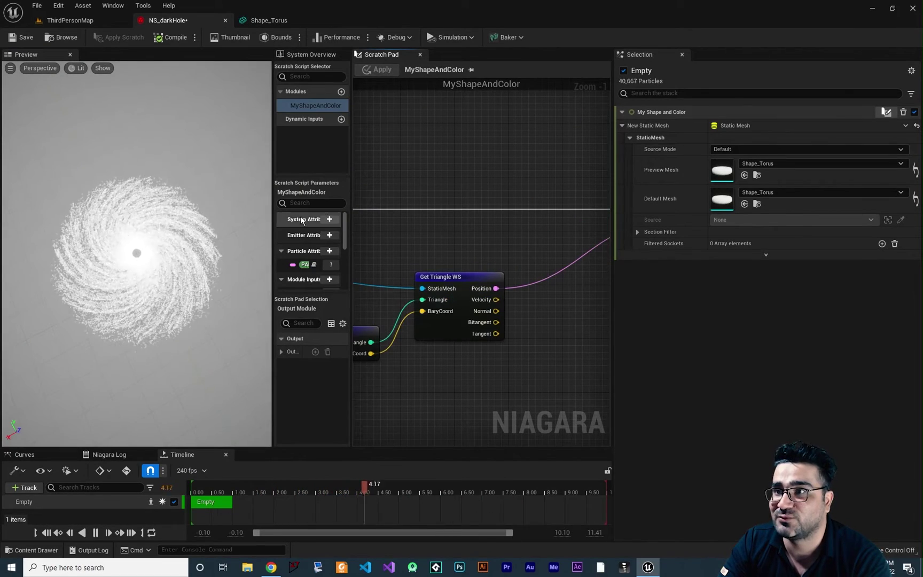
left_click_drag(271, 217, 175, 216)
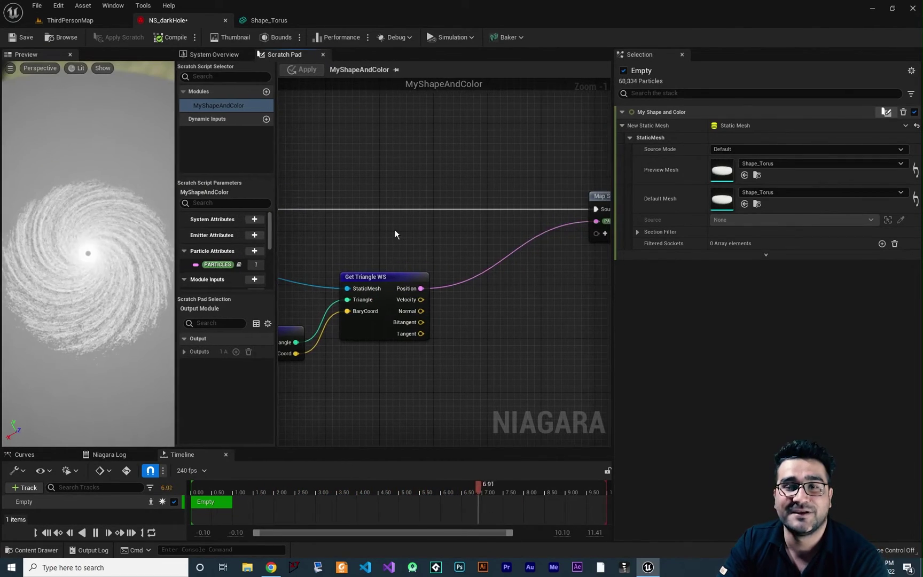
Compare the particle swirl with the black-hole reference image in the Chrome browser, and return to the MyShapeAndColor graph at Get Triangle WS.
scroll(459, 331, "down", 1)
scroll(458, 331, "down", 3)
right_click_drag(547, 346, 433, 356)
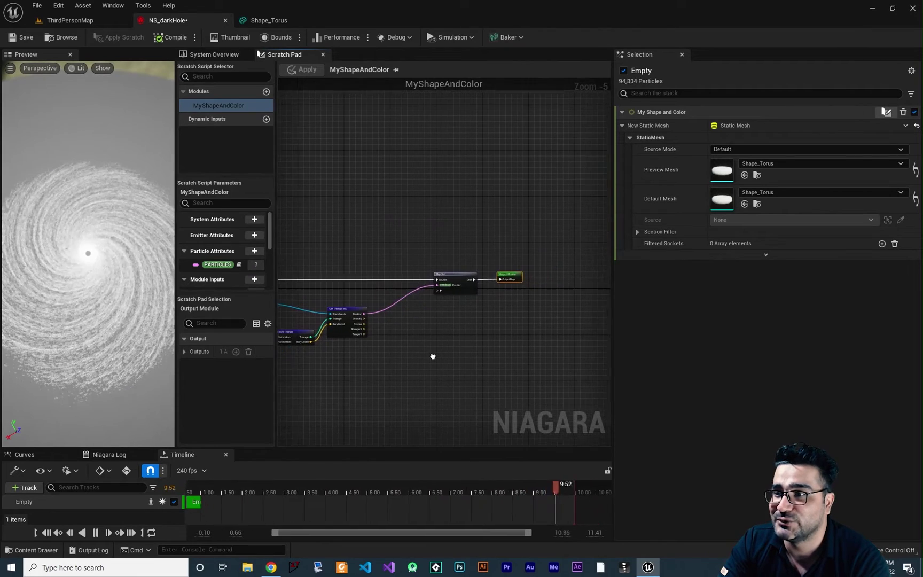
scroll(438, 308, "up", 3)
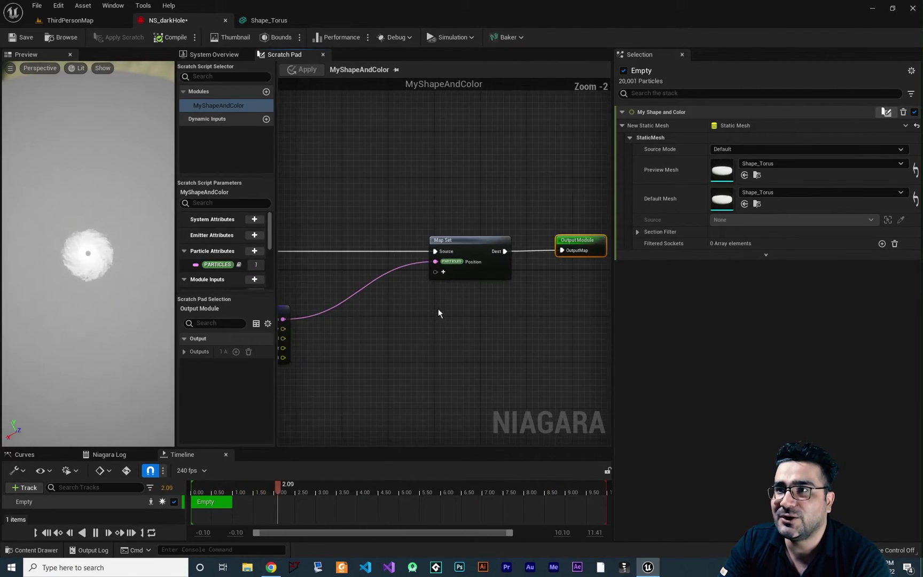
left_click(271, 567)
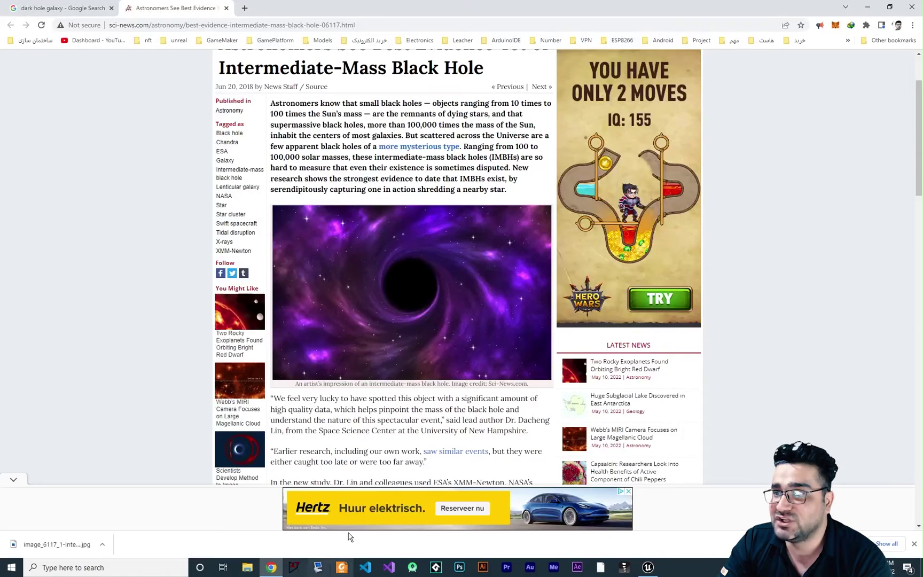
left_click(868, 6)
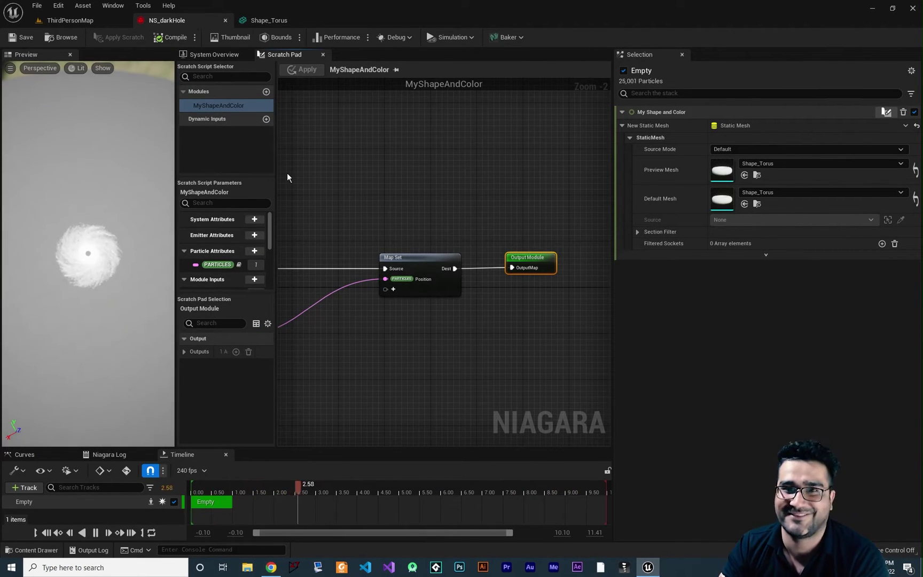
left_click(272, 567)
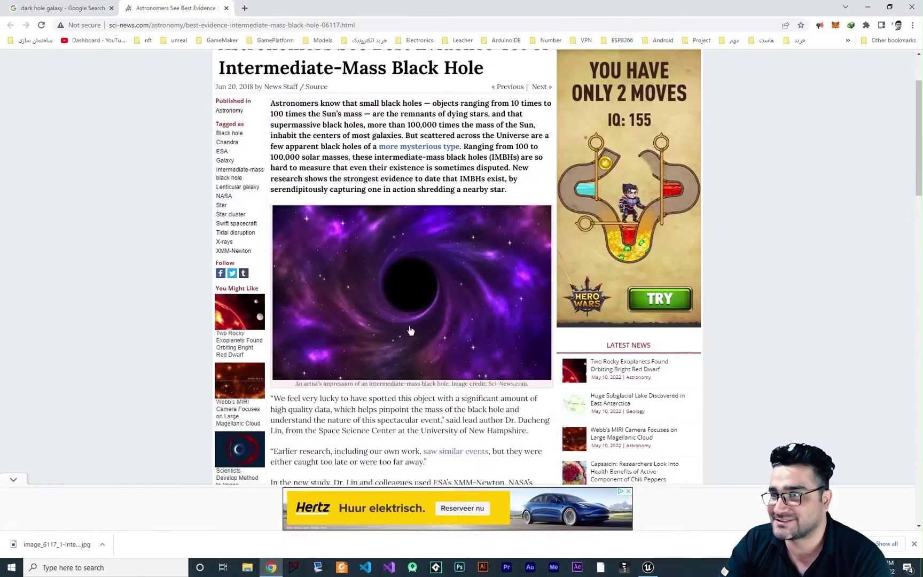
left_click(868, 7)
right_click_drag(297, 367, 461, 311)
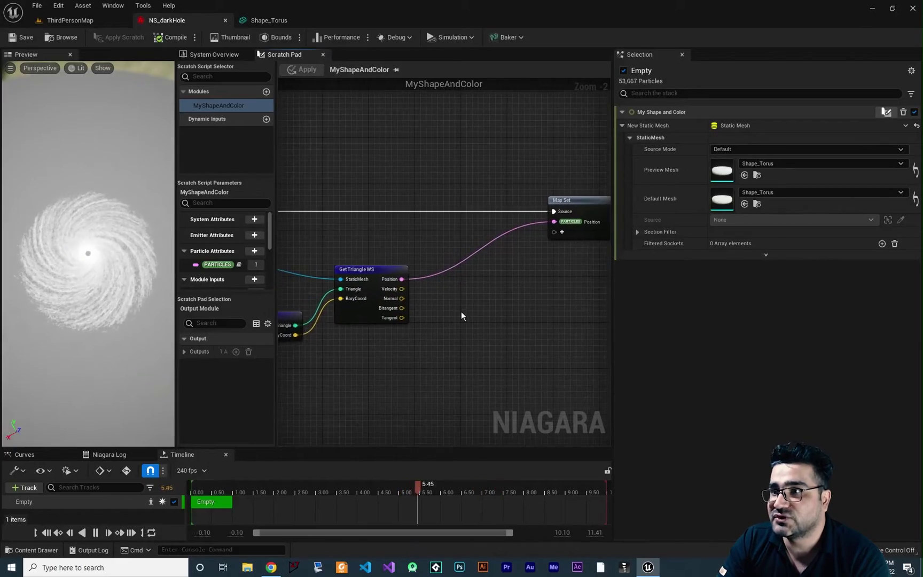
Show the Sprite Renderer's settings in the system overview and list the darkhole folder's assets without the search filter.
left_click(200, 53)
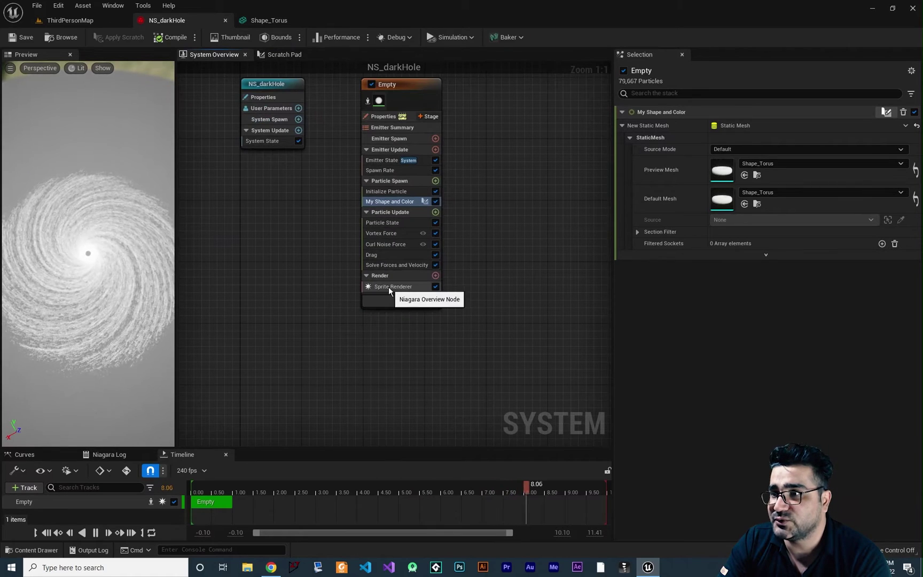
left_click(385, 286)
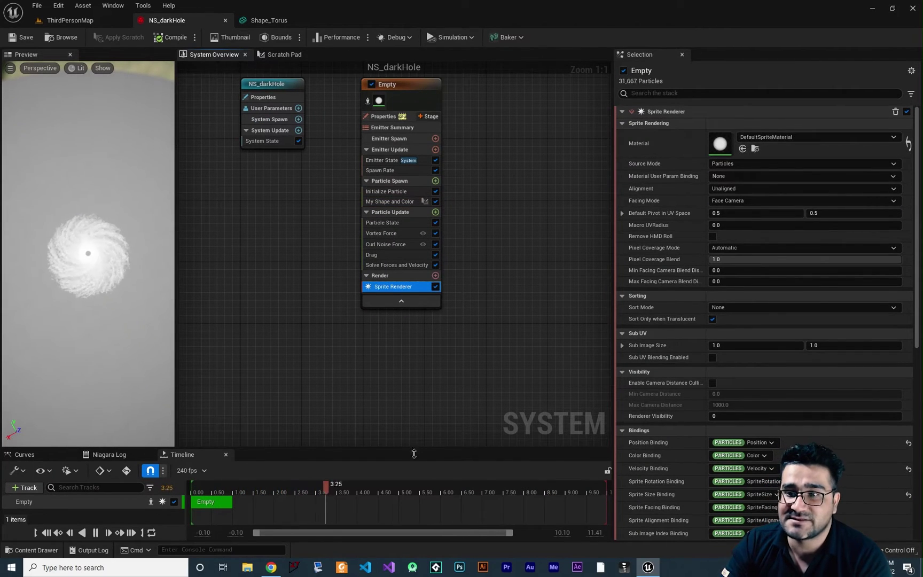
left_click(35, 550)
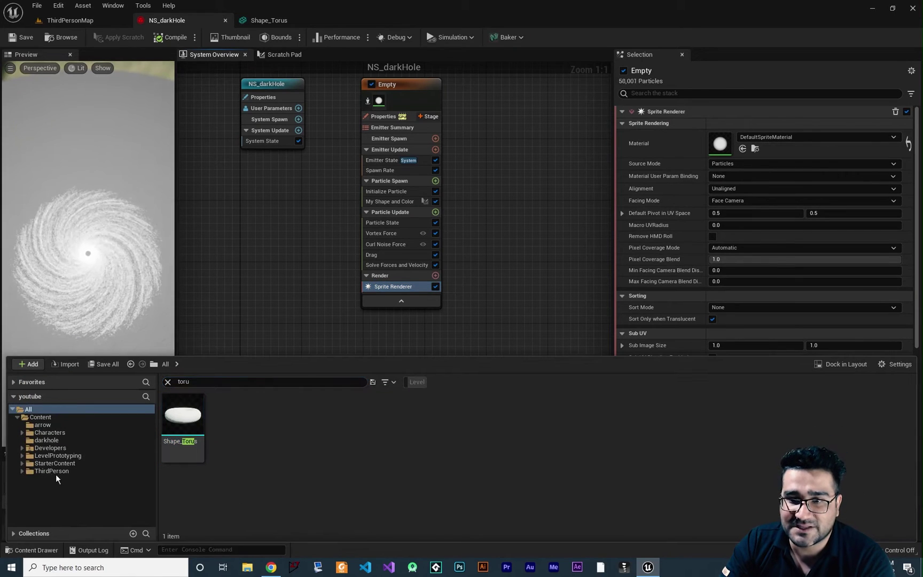
left_click(46, 441)
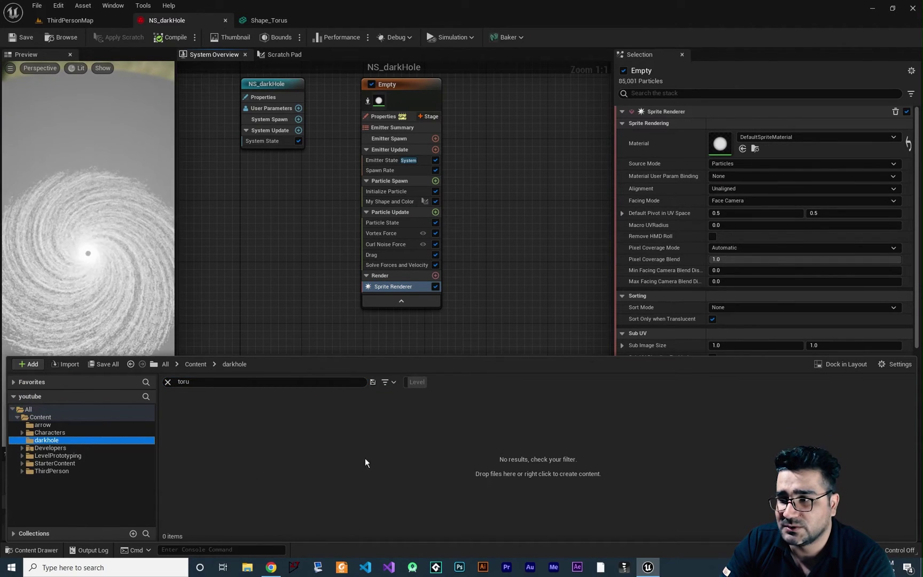
left_click(168, 381)
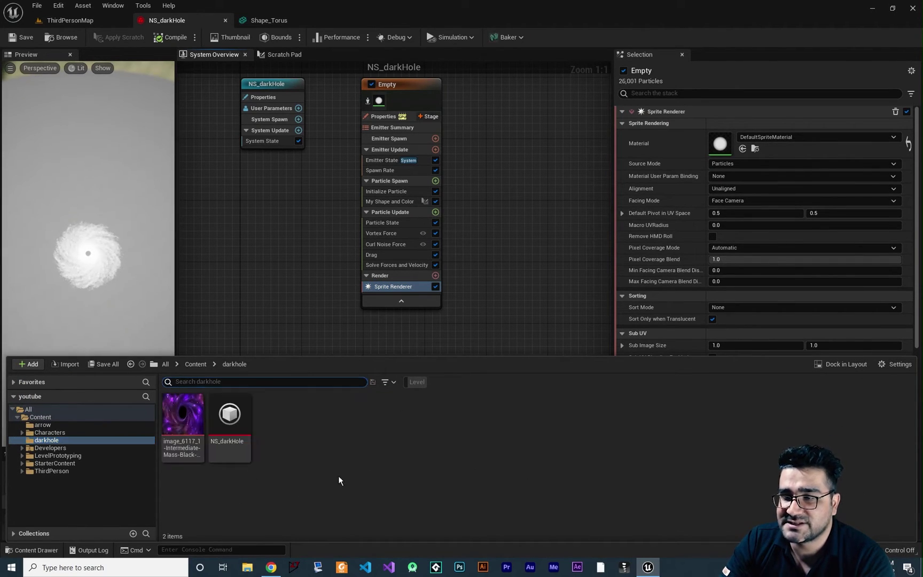
Create a material named M_darkHole in the darkhole folder and open it for editing.
right_click(334, 475)
left_click(391, 262)
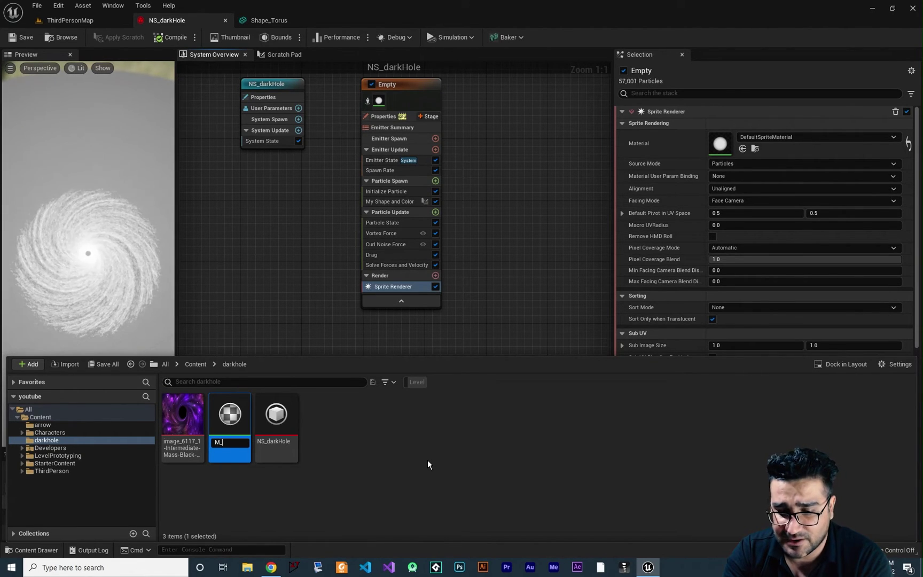
type("da")
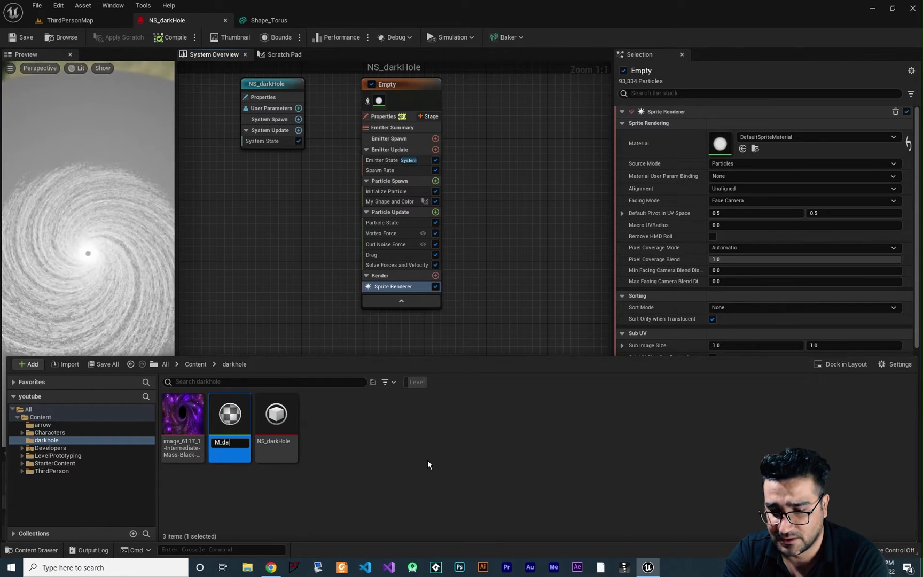
type("rkHole")
key("Return")
double_click(229, 414)
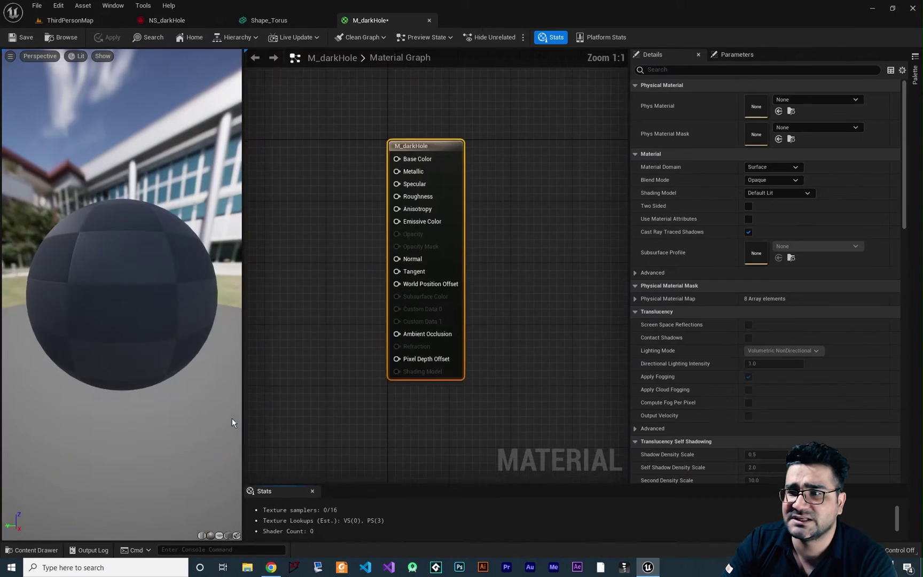
Place the black-hole image from the darkhole folder as a Texture Sample before the material output and connect its RGB to Emissive Color.
left_click(35, 550)
left_click_drag(182, 422, 327, 234)
left_click_drag(384, 245, 331, 235)
right_click_drag(373, 246, 356, 267)
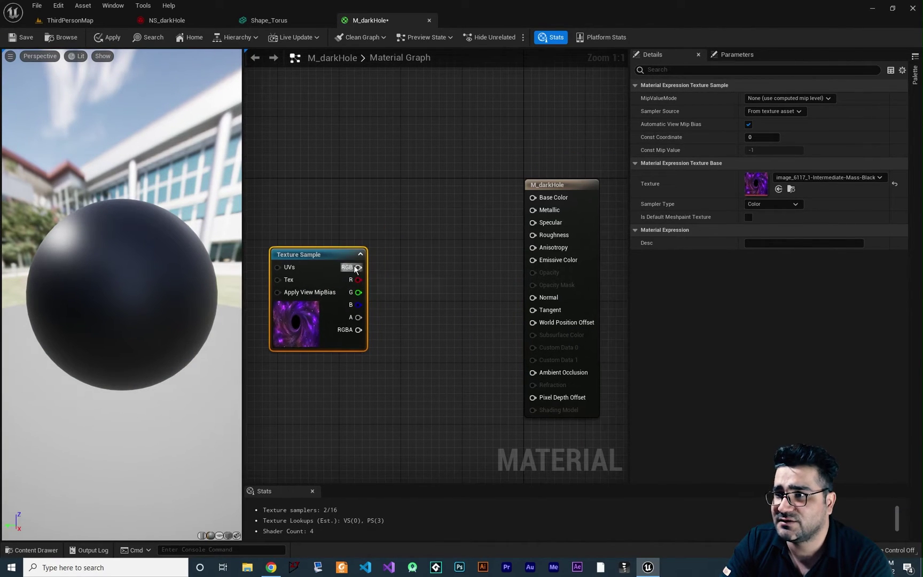
left_click_drag(356, 269, 455, 275)
left_click_drag(526, 262, 530, 261)
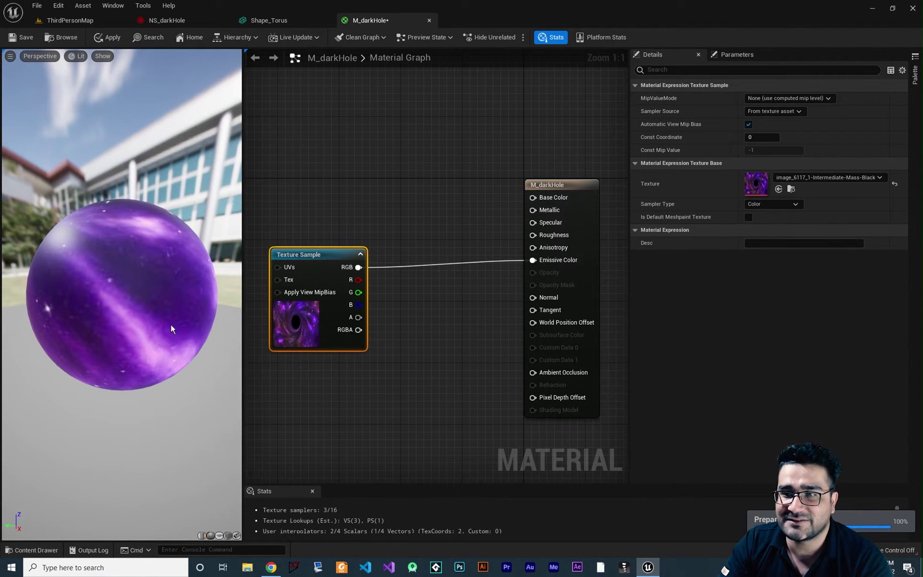
Find Shape_Torus among all project assets, set it as the material's preview mesh, and view it from above.
left_click(32, 550)
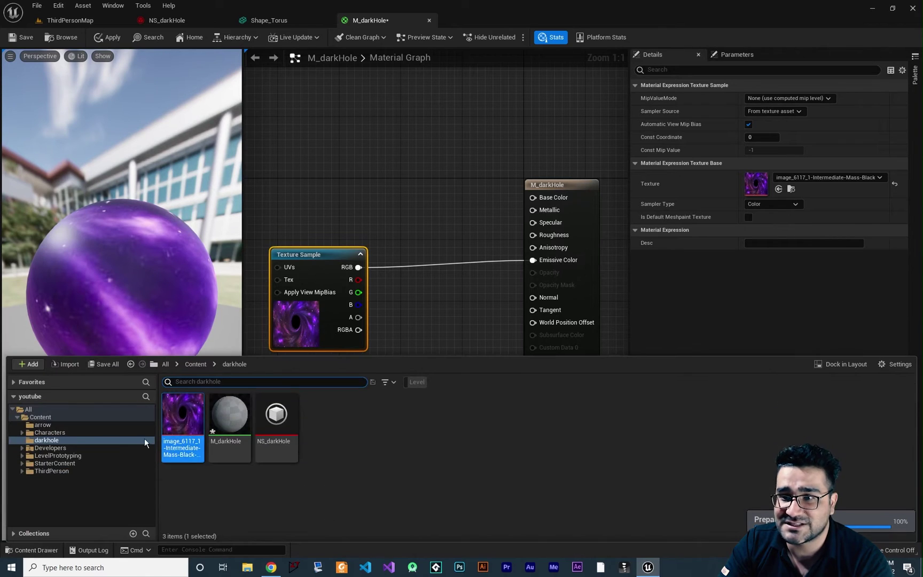
left_click(29, 409)
type("toru")
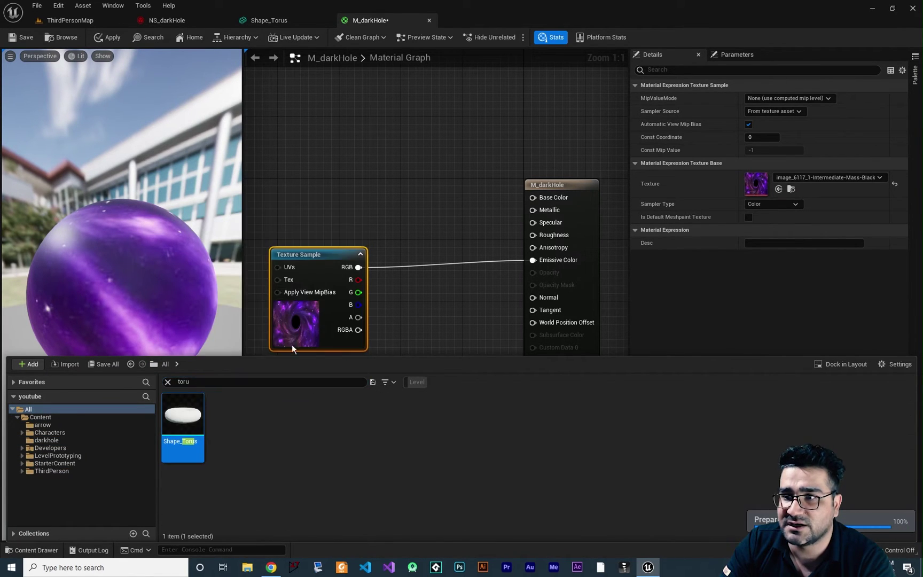
left_click(334, 221)
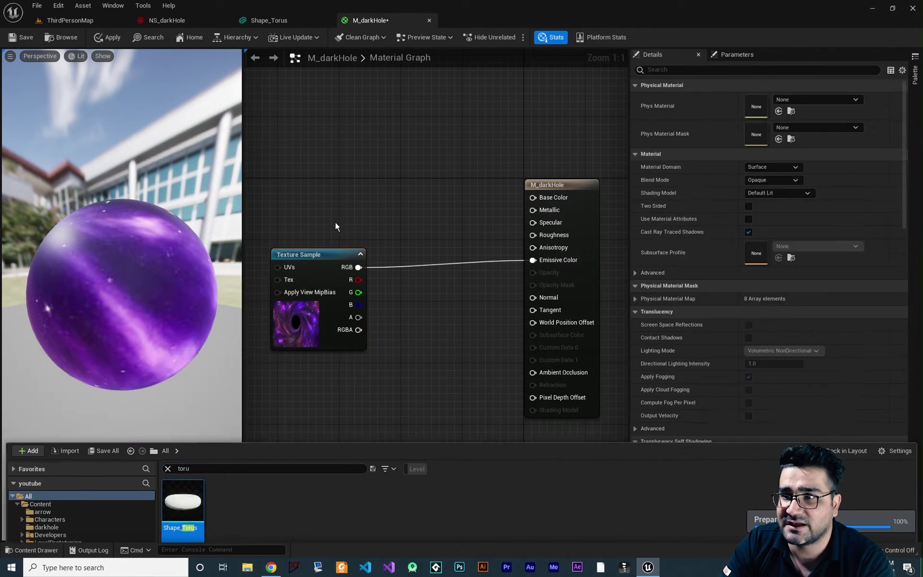
left_click(237, 535)
left_click_drag(170, 302, 174, 379)
scroll(120, 286, "up", 5)
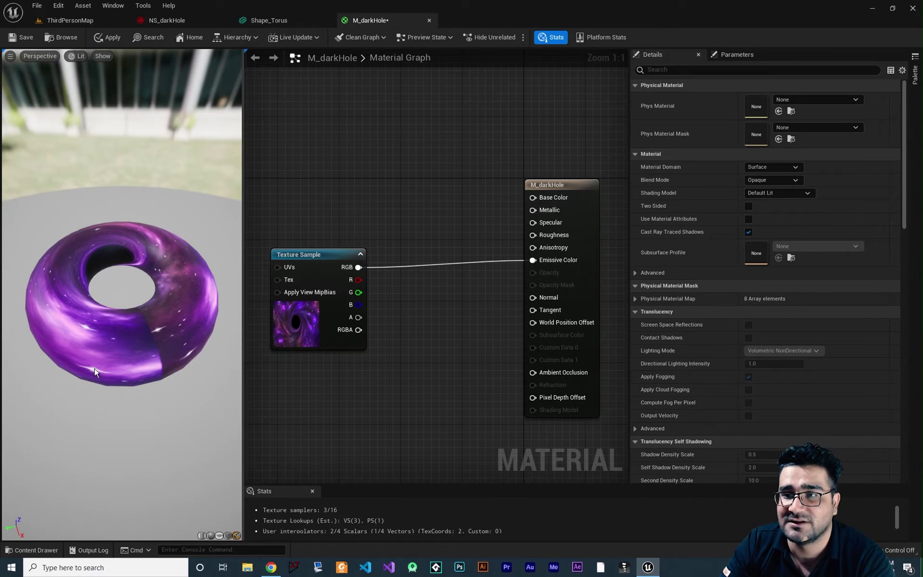
Add a Dynamic Parameter node well before the Texture Sample node and save the material.
right_click_drag(363, 382, 563, 379)
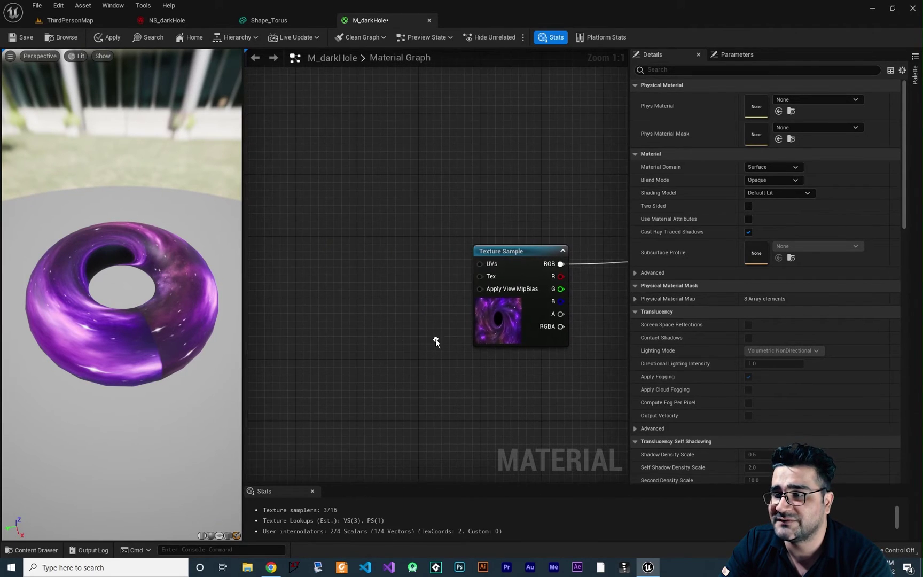
scroll(428, 330, "down", 3)
right_click(379, 276)
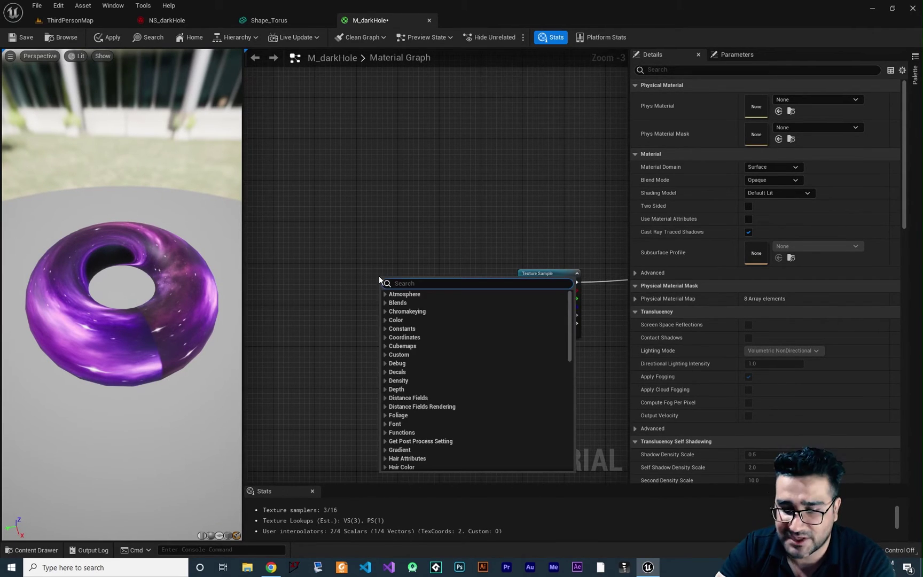
type("dyna")
left_click(414, 328)
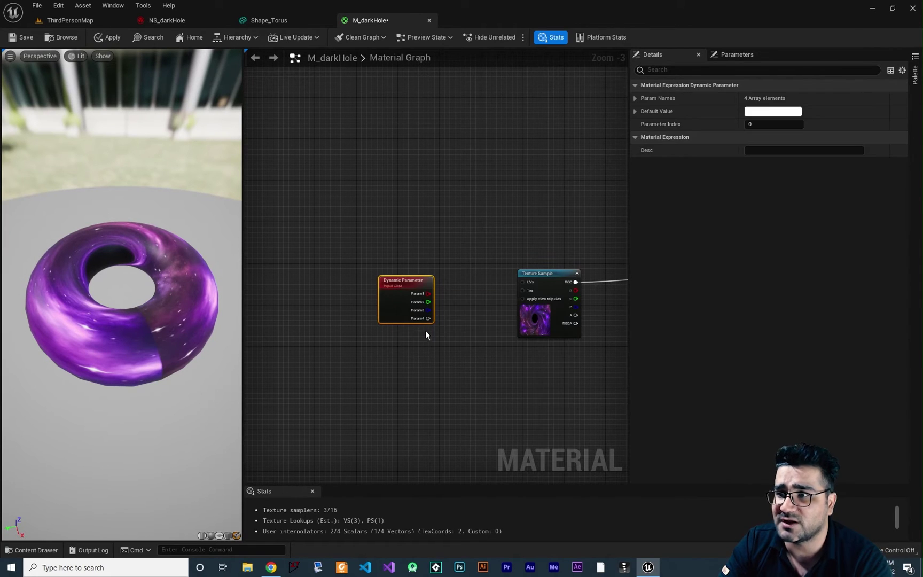
left_click_drag(412, 280, 353, 279)
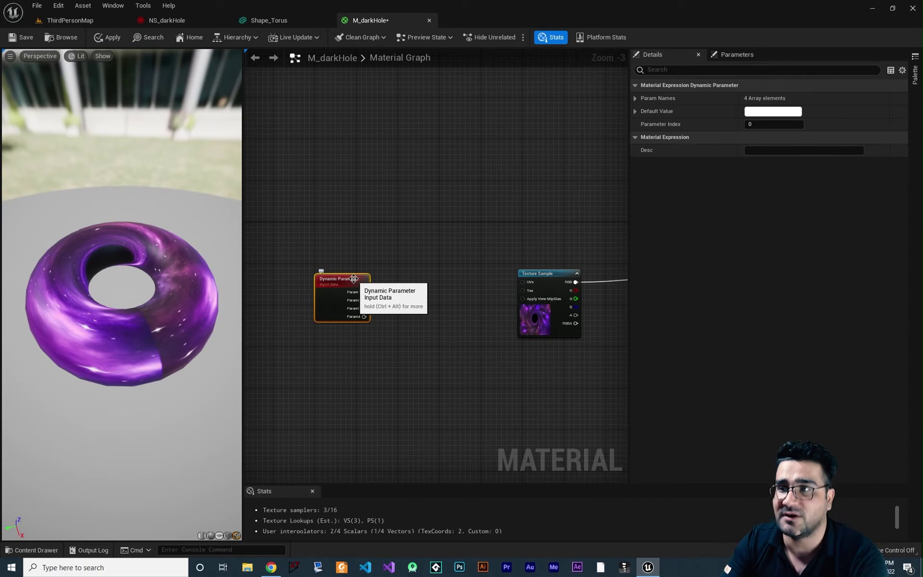
scroll(417, 318, "up", 2)
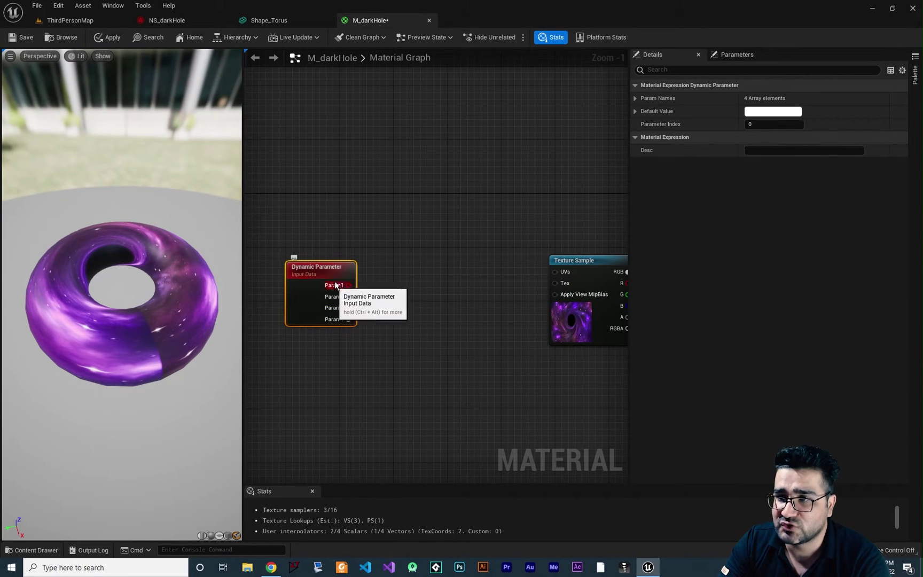
right_click_drag(364, 316, 432, 318)
left_click(31, 37)
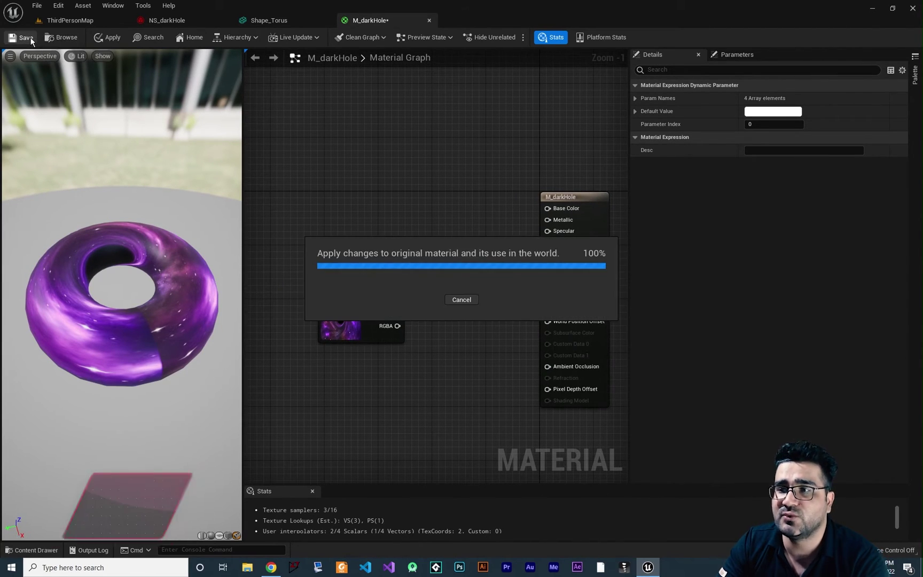
Assign M_darkHole as the material of the Sprite Renderer in NS_darkHole.
left_click(166, 21)
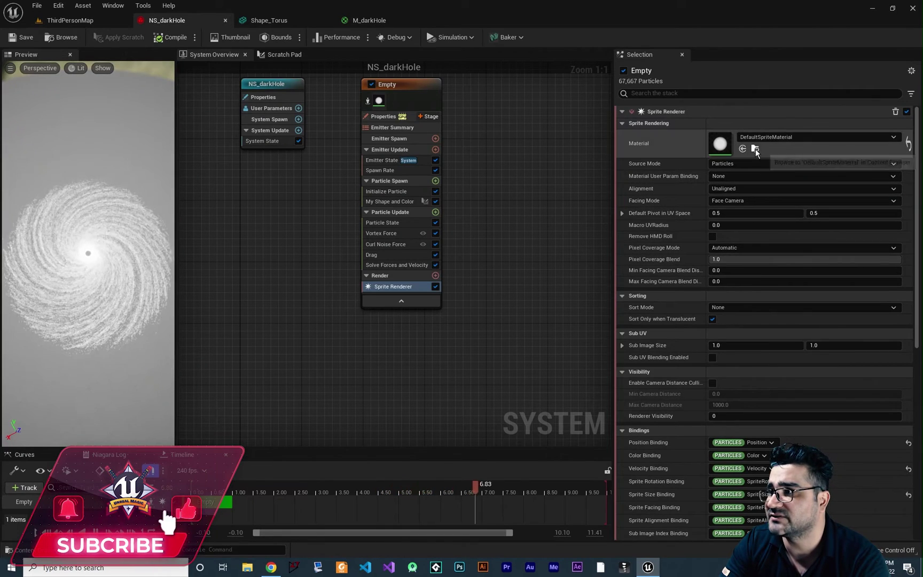
left_click(786, 135)
type("M")
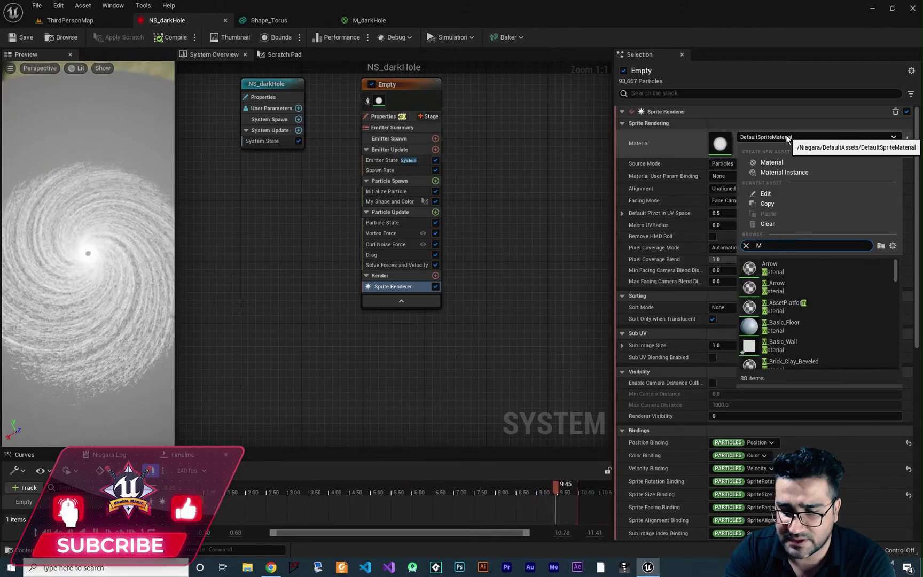
type("_dark")
left_click(801, 269)
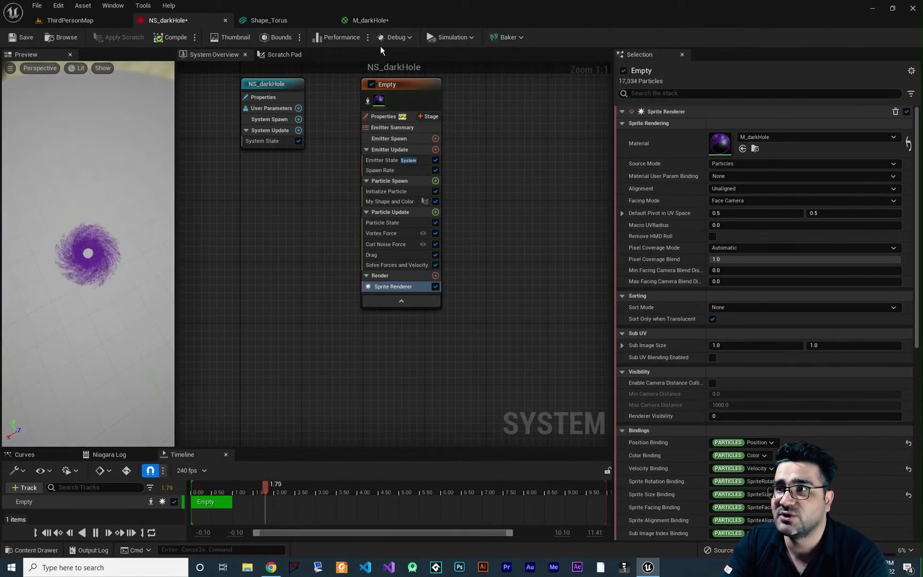
Rename the first two parameters of M_darkHole's Dynamic Parameter node to U and V.
left_click(369, 20)
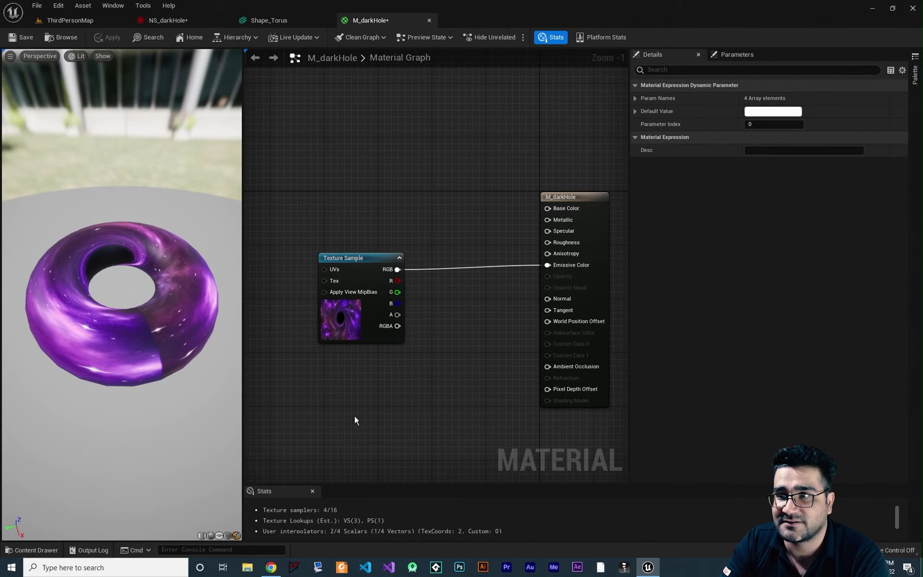
right_click_drag(330, 391, 491, 394)
right_click_drag(347, 312, 410, 304)
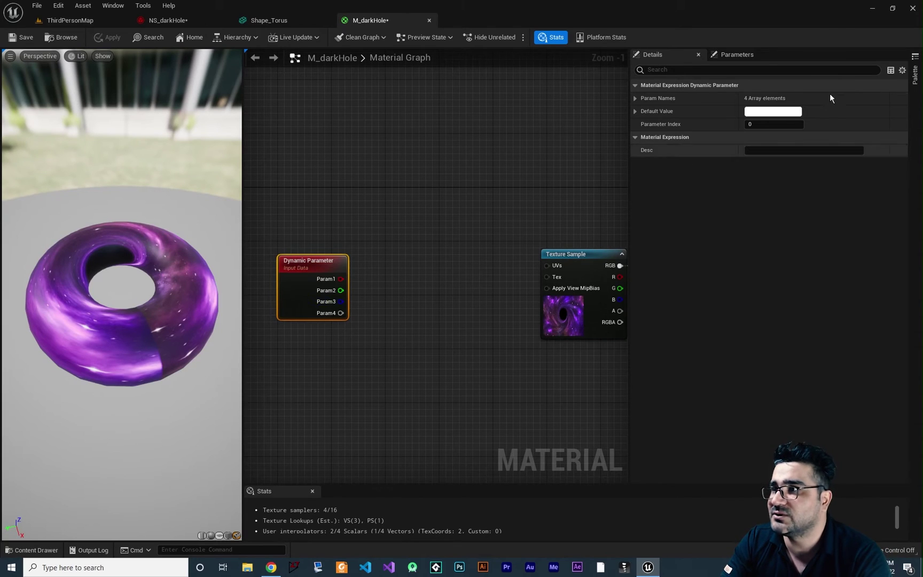
left_click(635, 98)
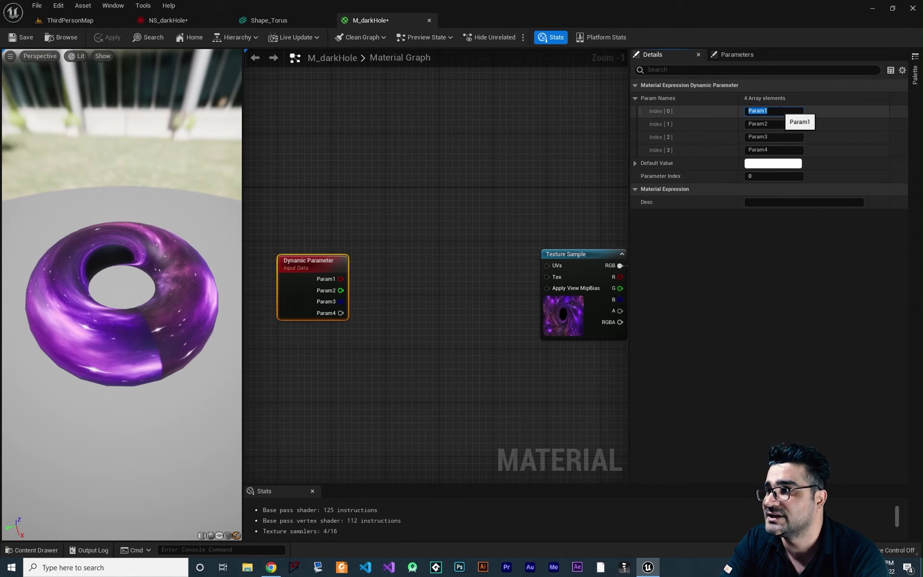
type("U")
key("Tab")
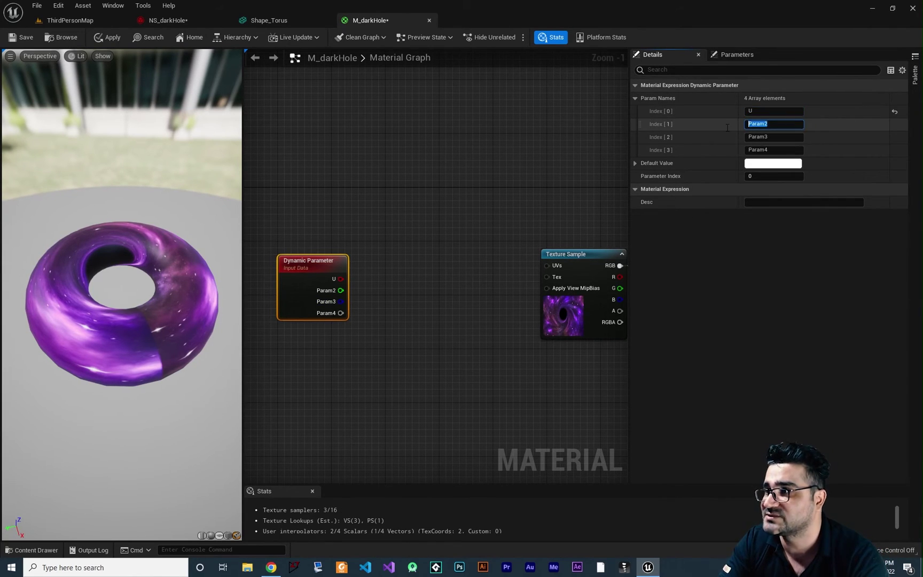
type("V")
key("Return")
Add a MakeFloat2 node between the Dynamic Parameter and Texture Sample nodes in the M_darkHole graph.
right_click_drag(360, 342, 377, 337)
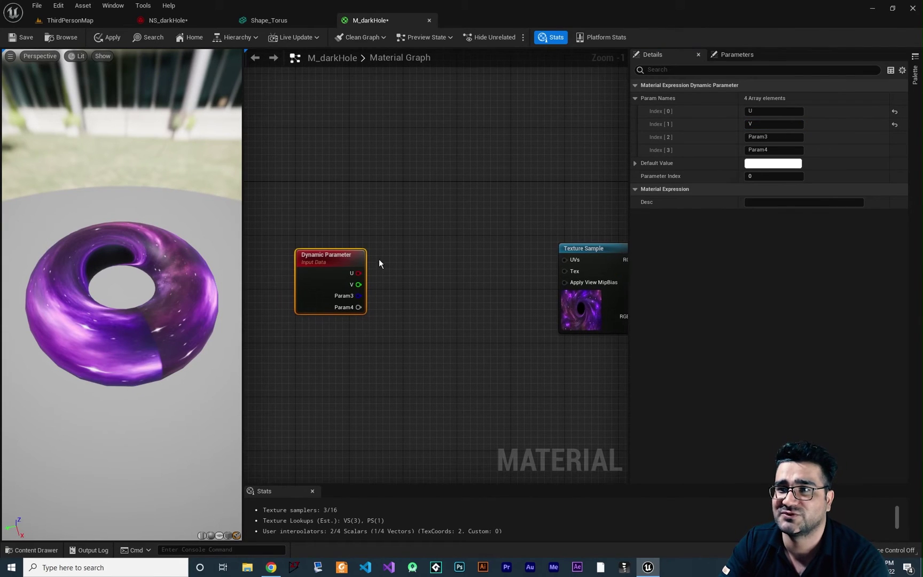
right_click_drag(378, 263, 411, 303)
right_click_drag(371, 271, 399, 272)
right_click(399, 271)
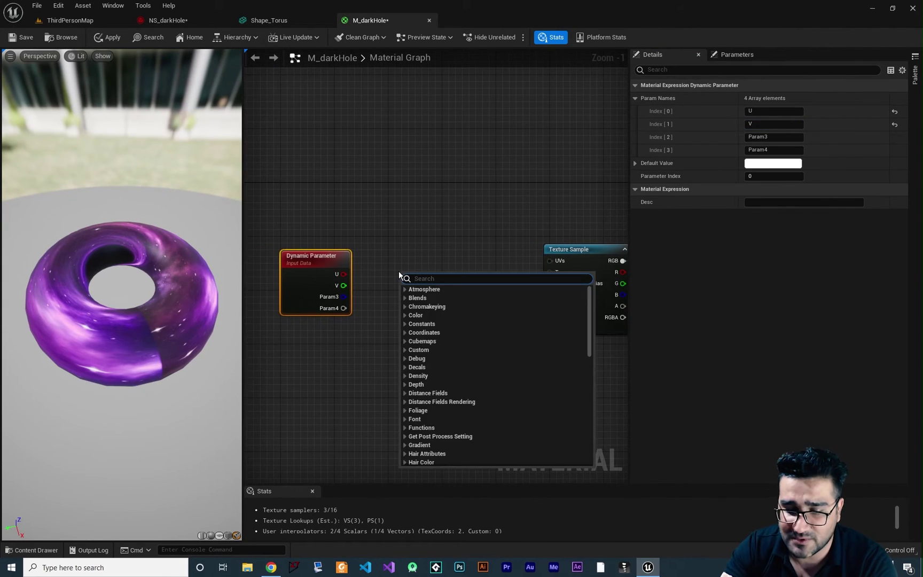
type("make")
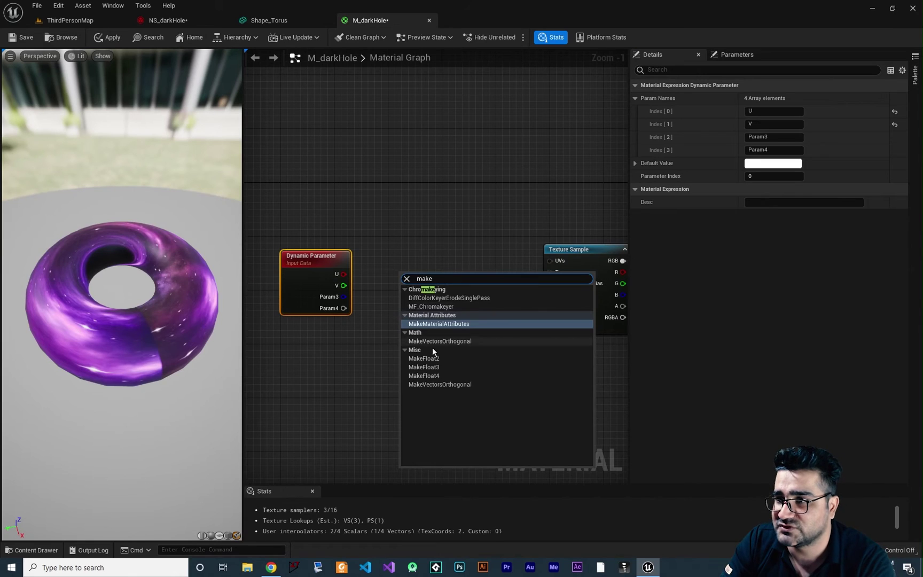
left_click(423, 358)
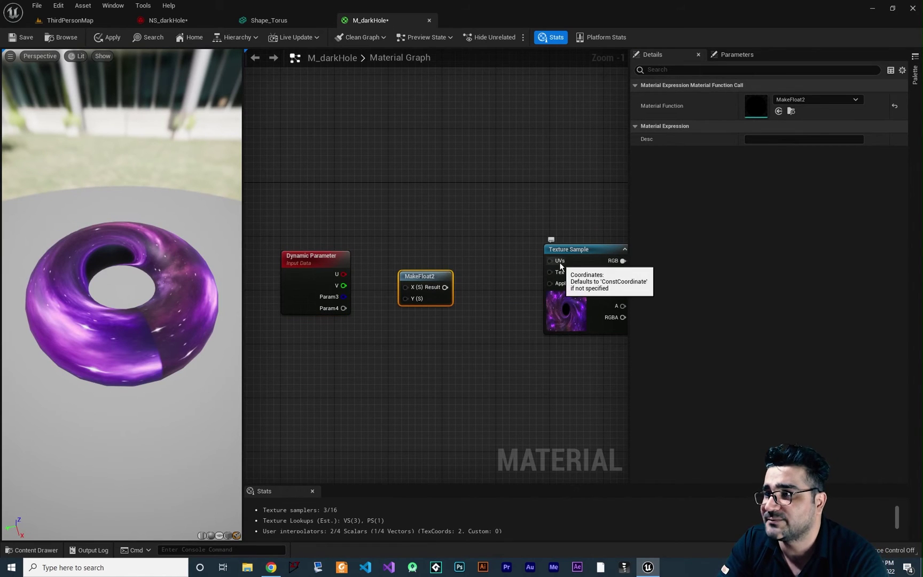
Wire U and V into MakeFloat2's X and Y, connect its Result to the Texture Sample's UVs, and save the material.
left_click_drag(453, 294, 408, 278)
right_click_drag(453, 299, 354, 296)
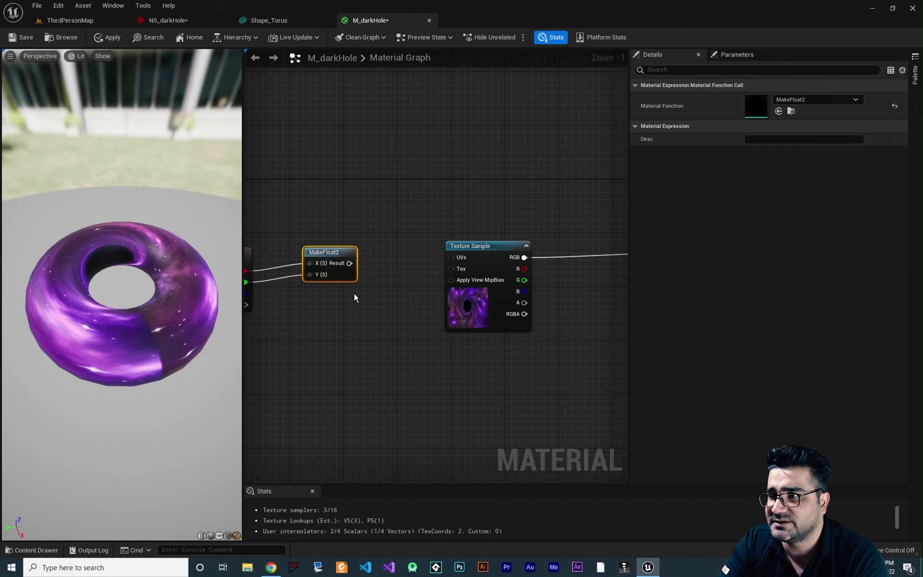
left_click_drag(349, 263, 451, 258)
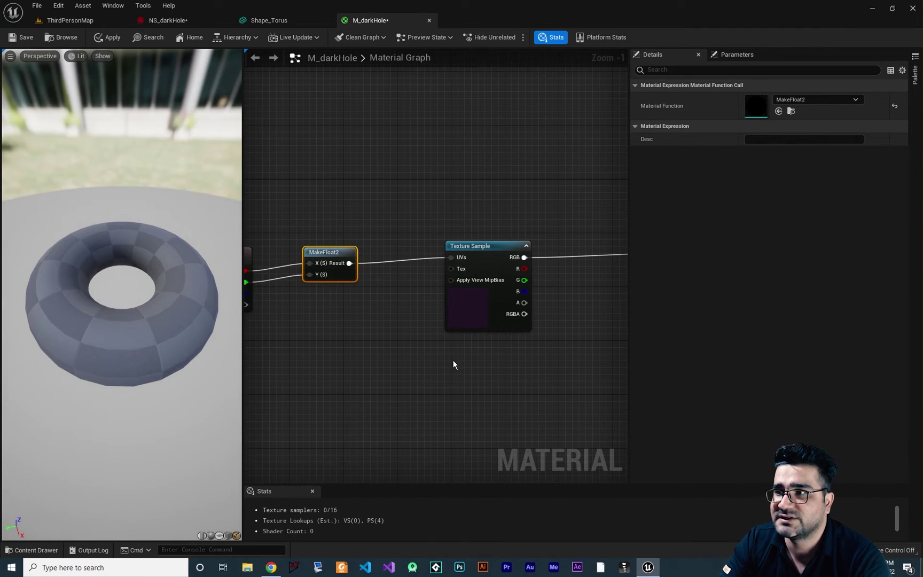
right_click_drag(338, 307, 364, 296)
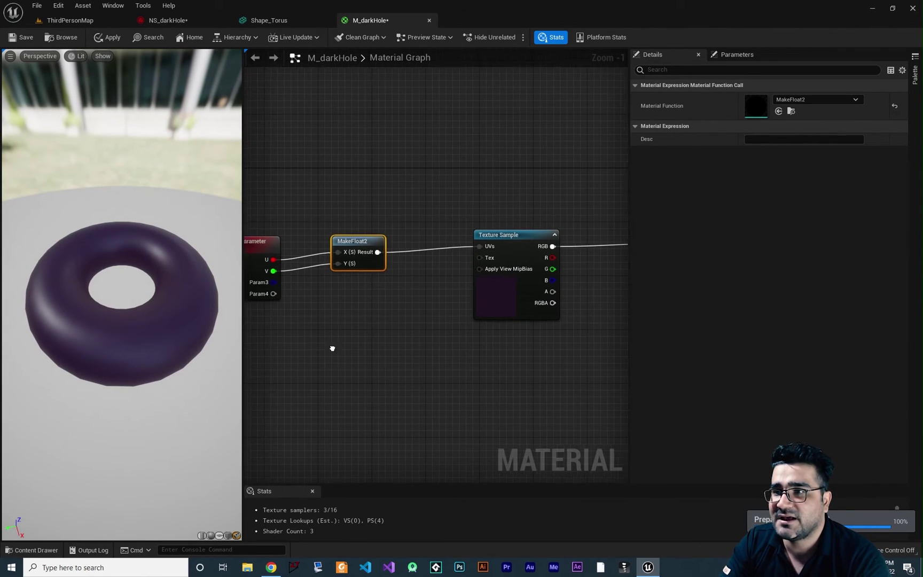
right_click_drag(288, 285, 382, 282)
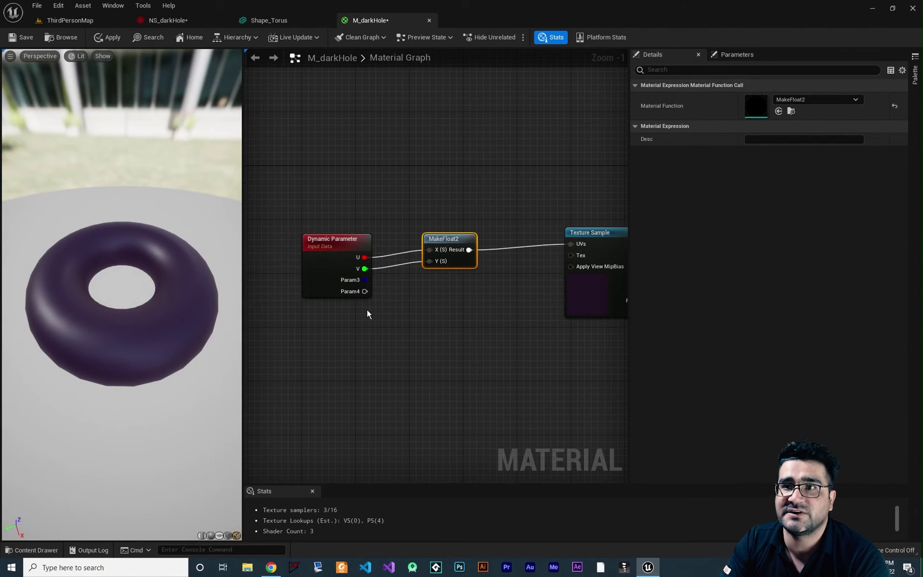
left_click(171, 21)
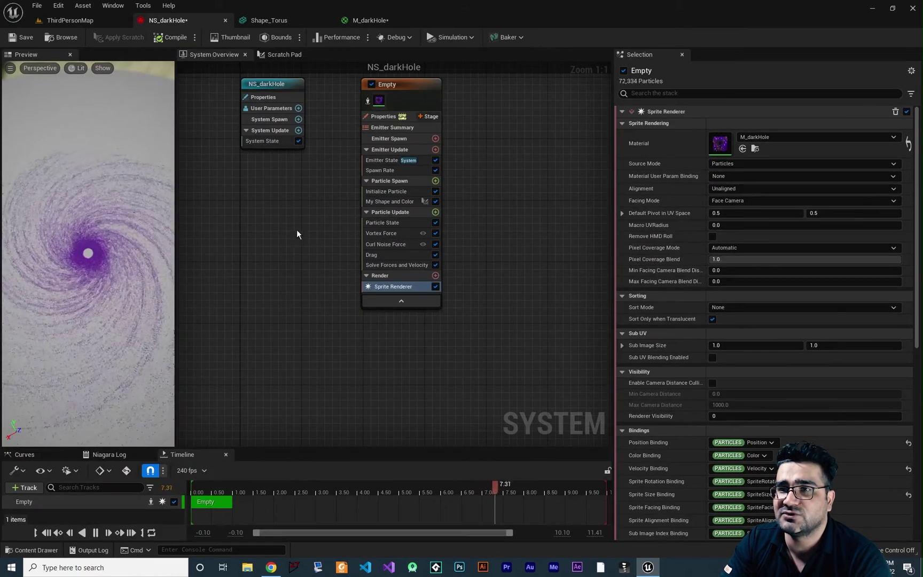
left_click(368, 21)
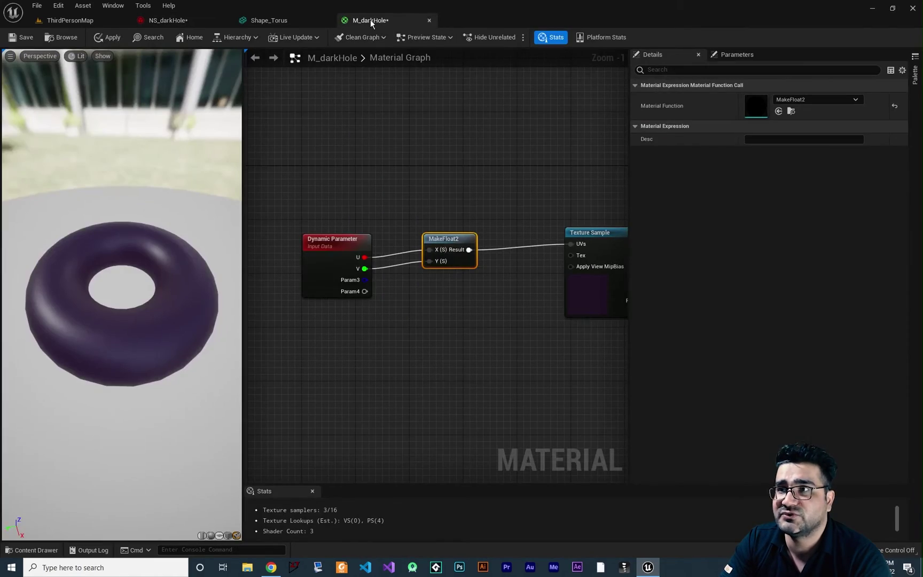
left_click(18, 37)
Open the My Shape and Color scratch module of NS_darkHole and add PARTICLES DynamicMaterialParameter to its Map Set node.
left_click(167, 20)
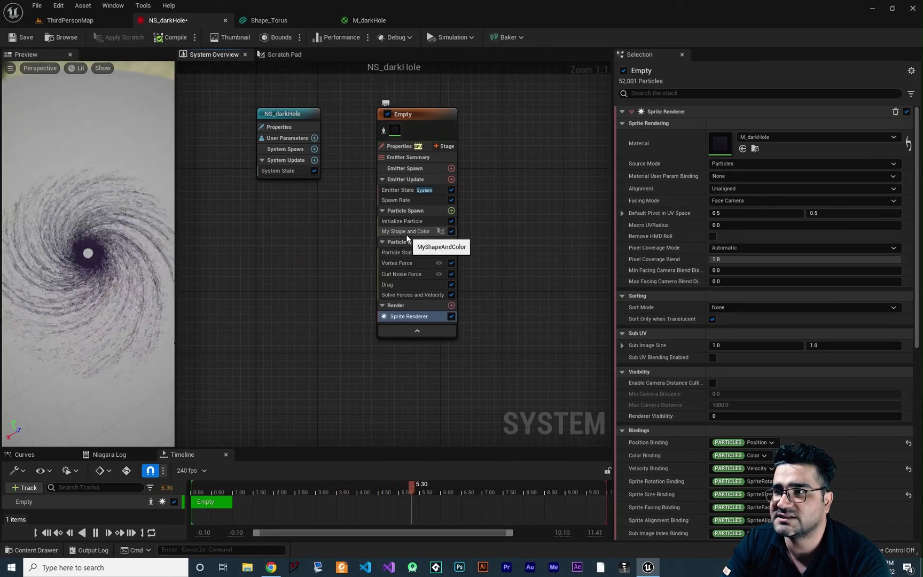
double_click(406, 233)
right_click_drag(473, 333, 454, 295)
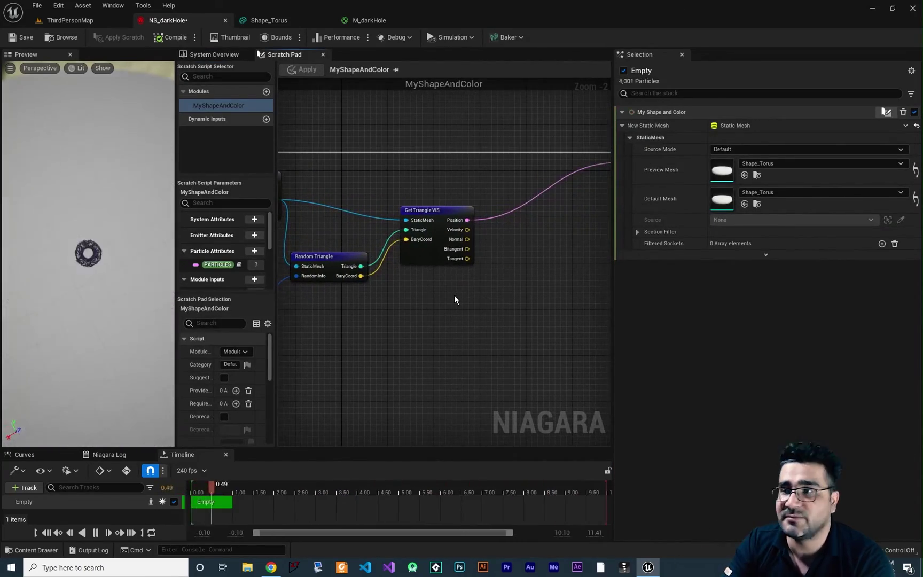
right_click_drag(536, 268, 327, 307)
scroll(363, 216, "up", 2)
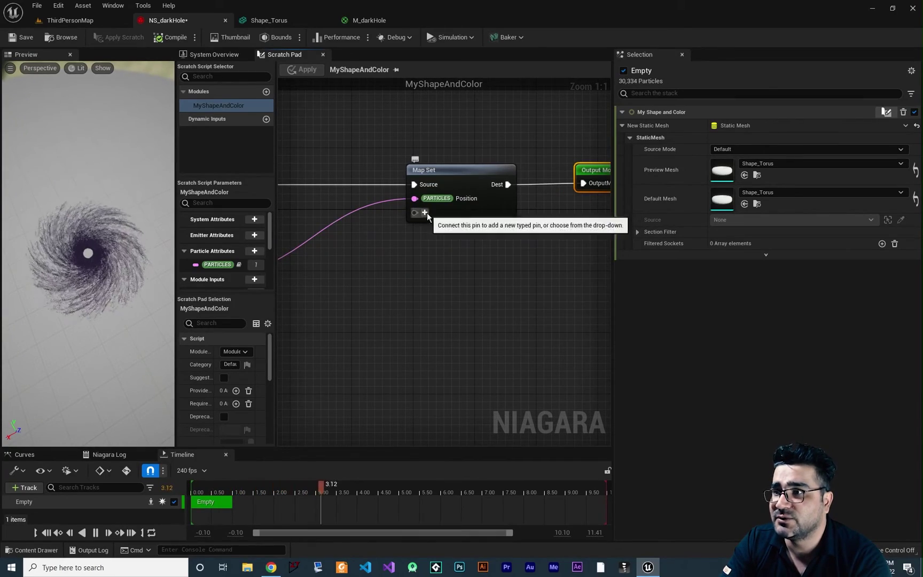
left_click(426, 212)
type("dyna")
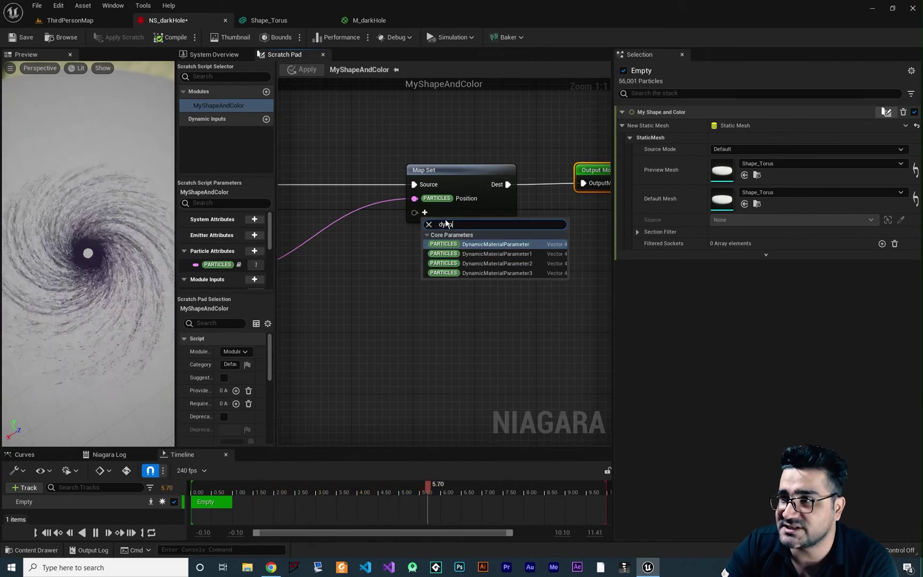
left_click(496, 245)
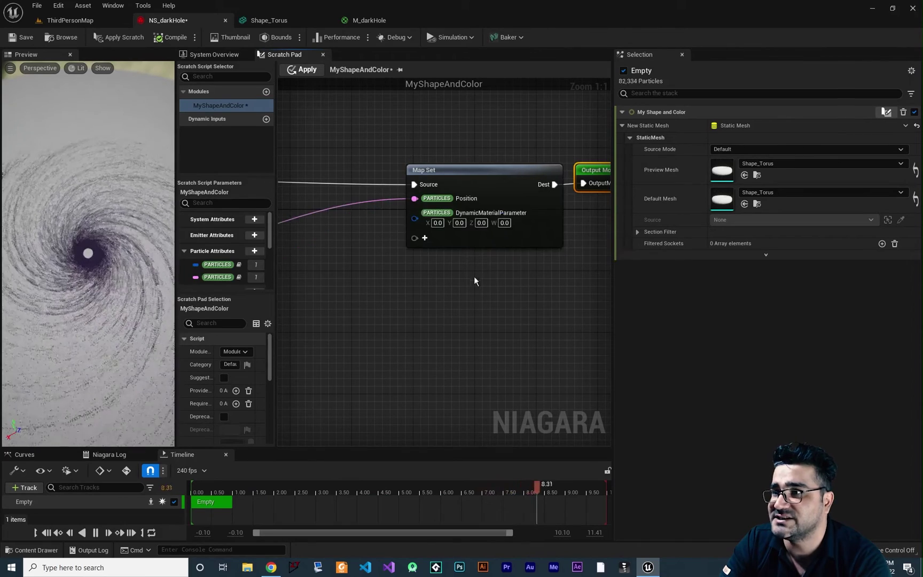
Add a Get Triangle UV node from New Static Mesh and feed it the Triangle and BaryCoord outputs of Random Triangle.
left_click(368, 21)
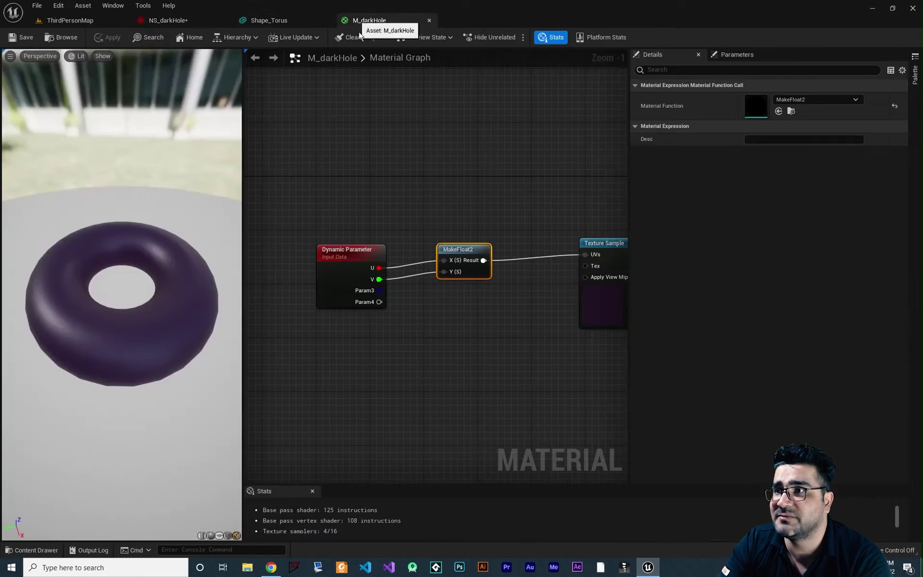
right_click_drag(436, 324, 342, 336)
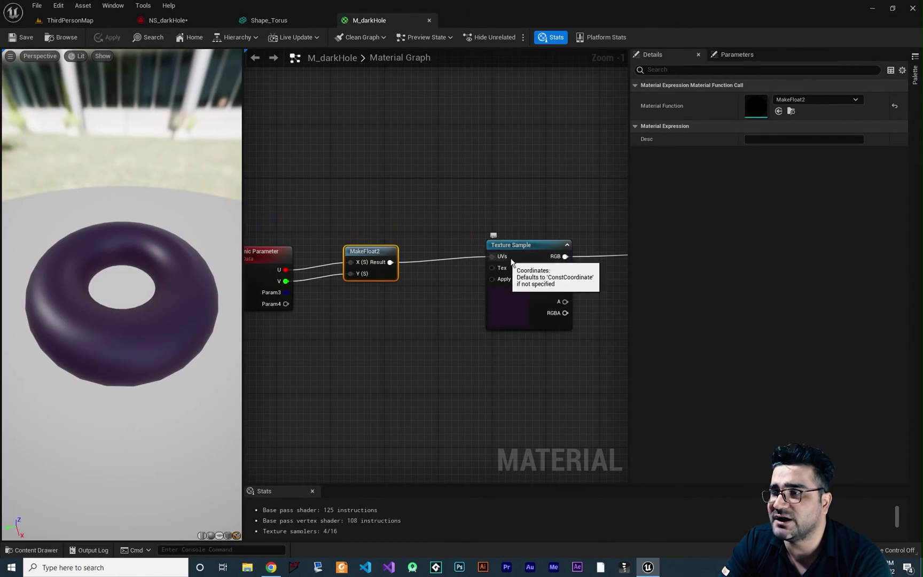
left_click(180, 22)
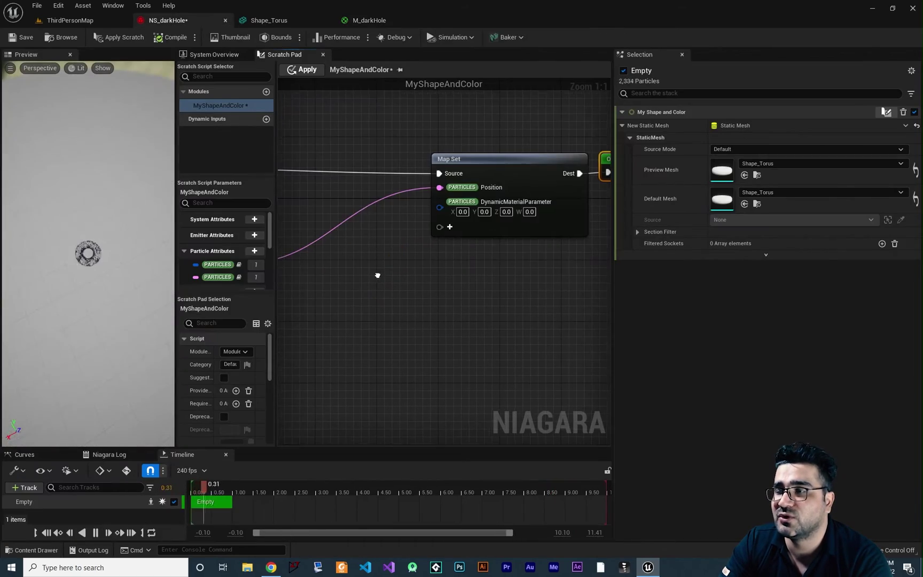
right_click_drag(377, 274, 609, 289)
right_click_drag(402, 361, 514, 248)
left_click_drag(354, 169, 526, 331)
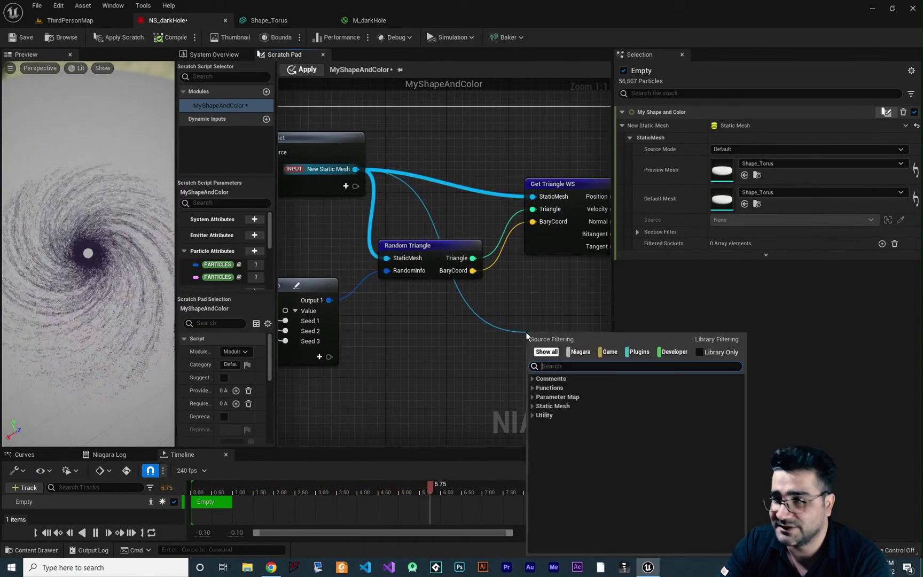
type("get tria")
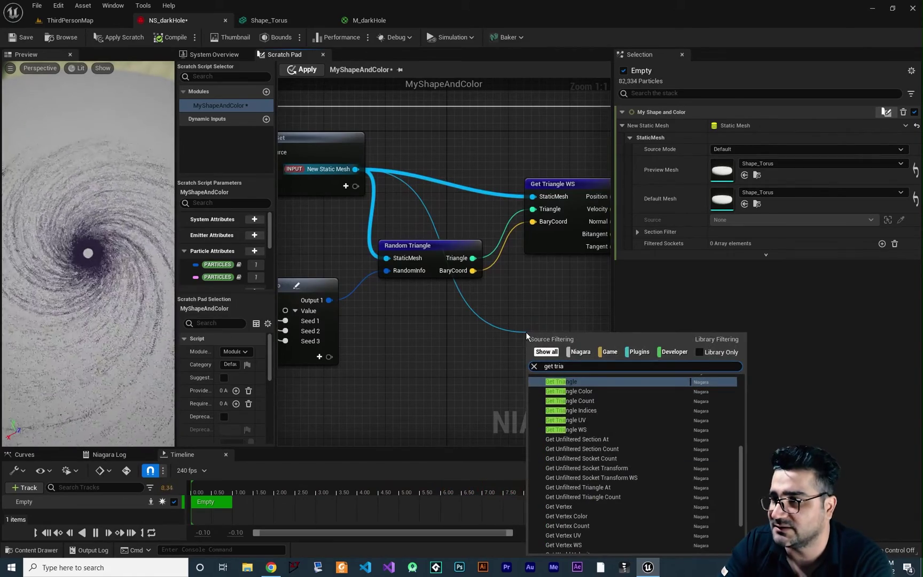
left_click(590, 420)
right_click_drag(550, 421, 427, 343)
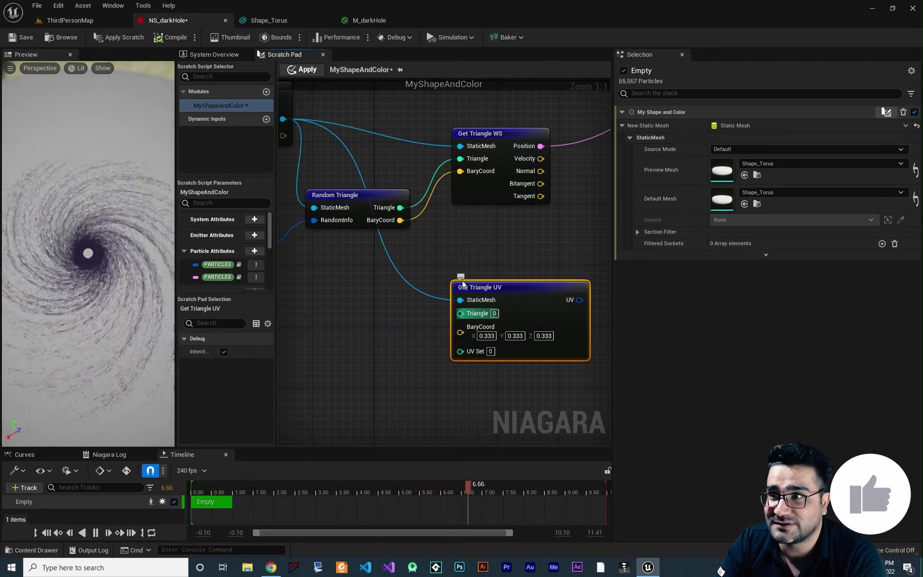
left_click_drag(400, 207, 460, 330)
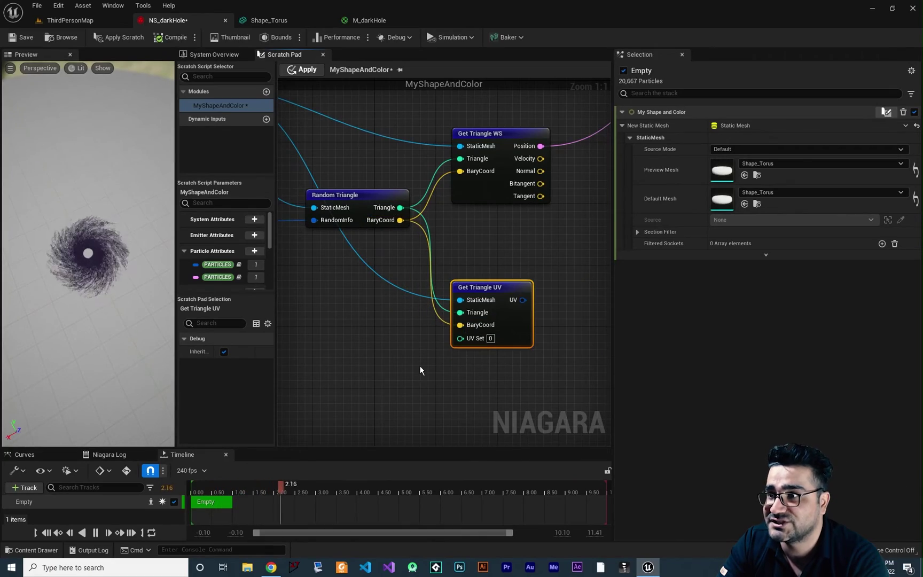
right_click_drag(433, 365, 405, 367)
right_click_drag(542, 310, 390, 397)
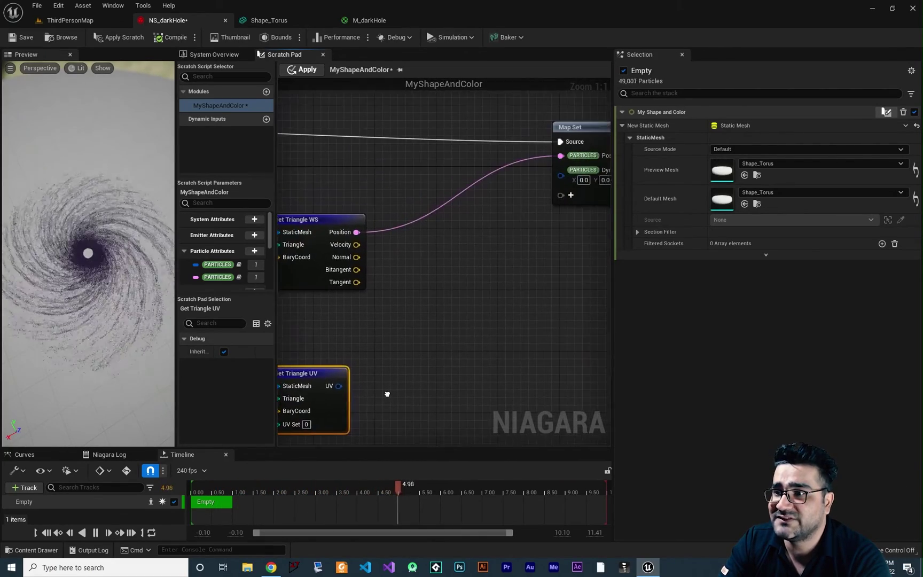
Connect Get Triangle UV's UV output to DynamicMaterialParameter on the Map Set node, then apply the scratch script and save the system.
left_click_drag(342, 387, 563, 178)
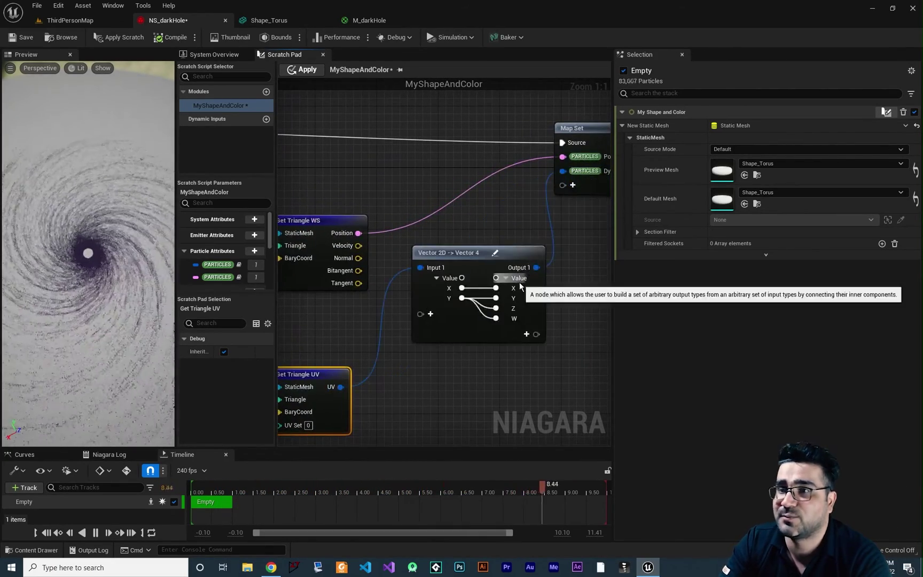
right_click_drag(351, 124, 277, 144)
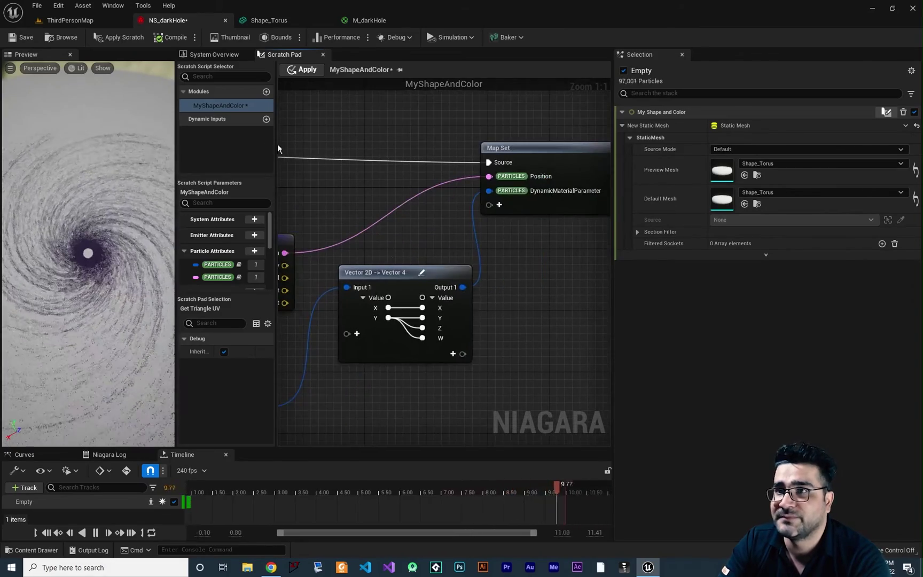
left_click(119, 37)
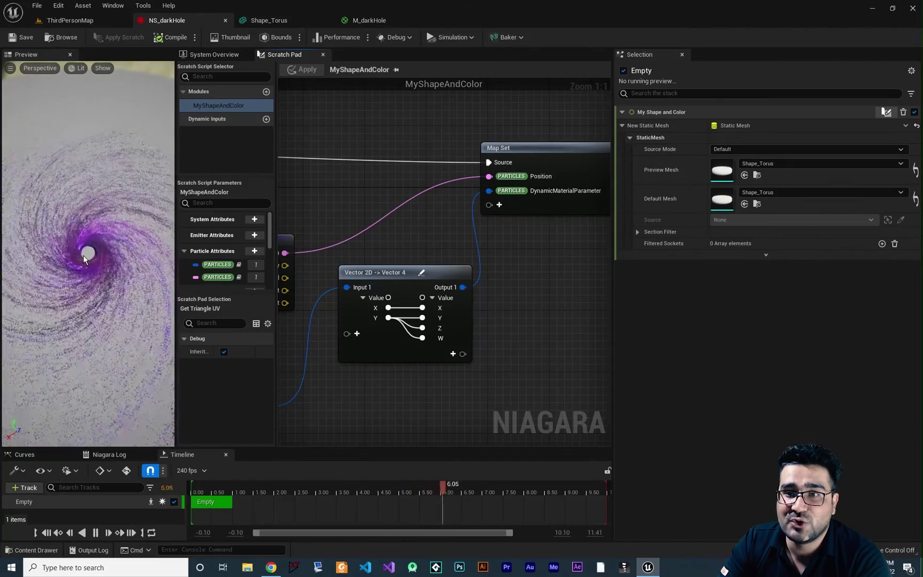
scroll(81, 252, "up", 5)
scroll(79, 249, "down", 5)
scroll(534, 374, "down", 5)
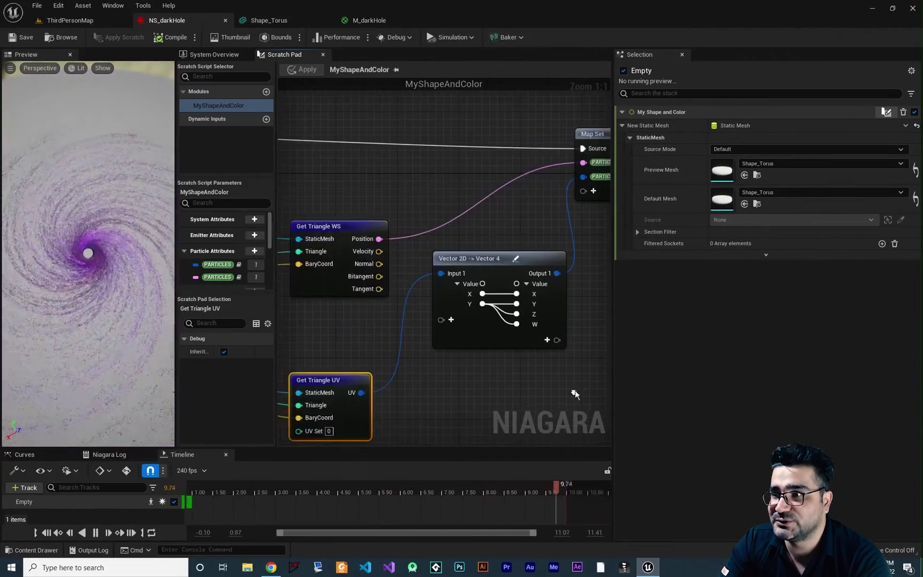
scroll(417, 315, "down", 2)
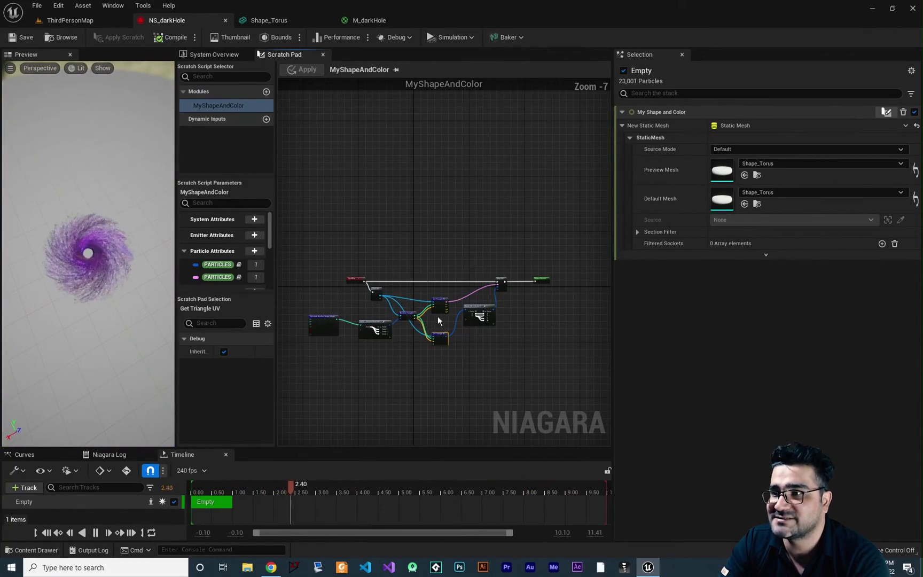
Place NS_darkHole from the darkhole content folder into the ThirdPersonMap level and frame it in game view.
left_click(214, 55)
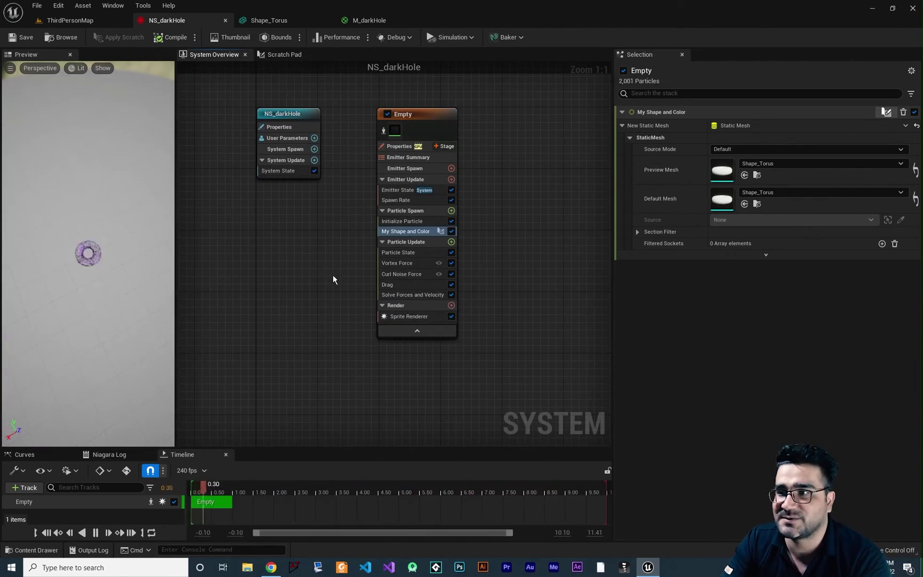
left_click(68, 20)
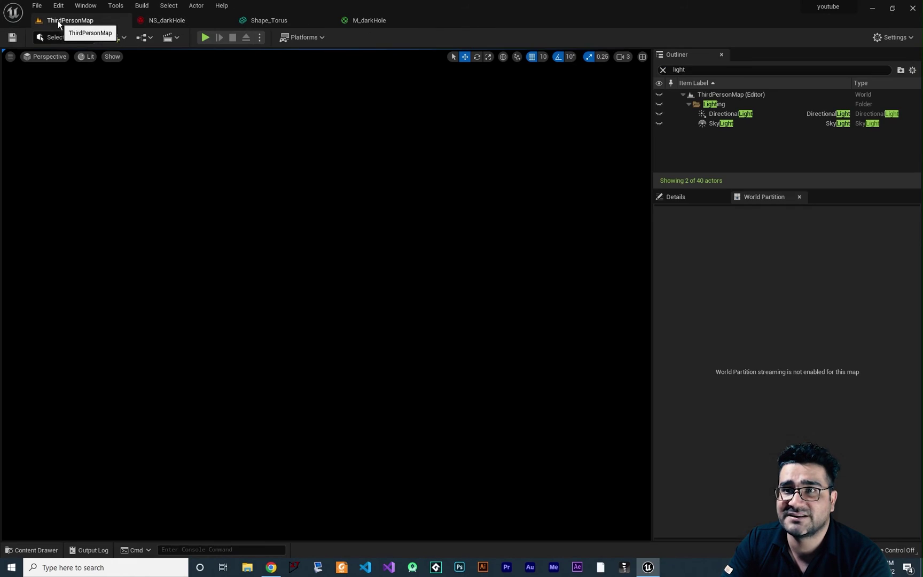
left_click(29, 550)
left_click(47, 440)
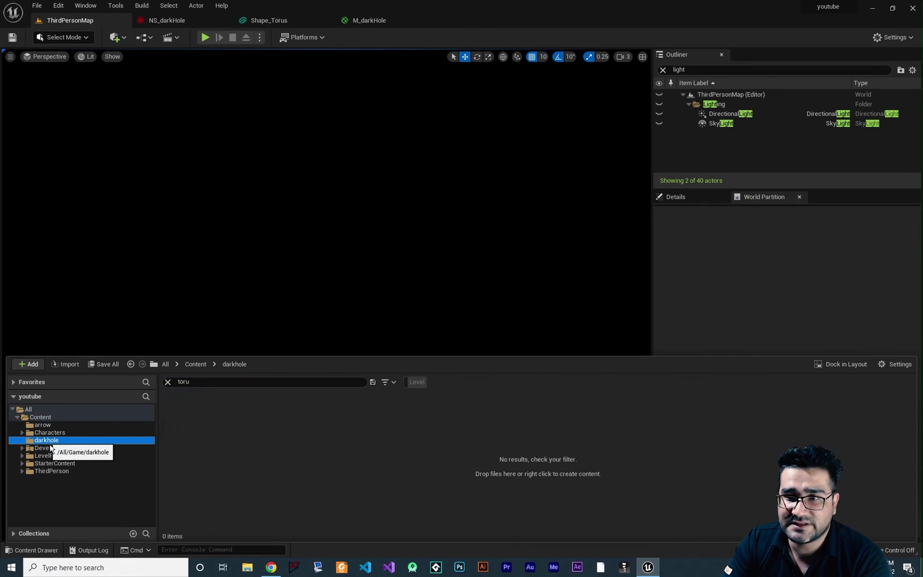
left_click(169, 385)
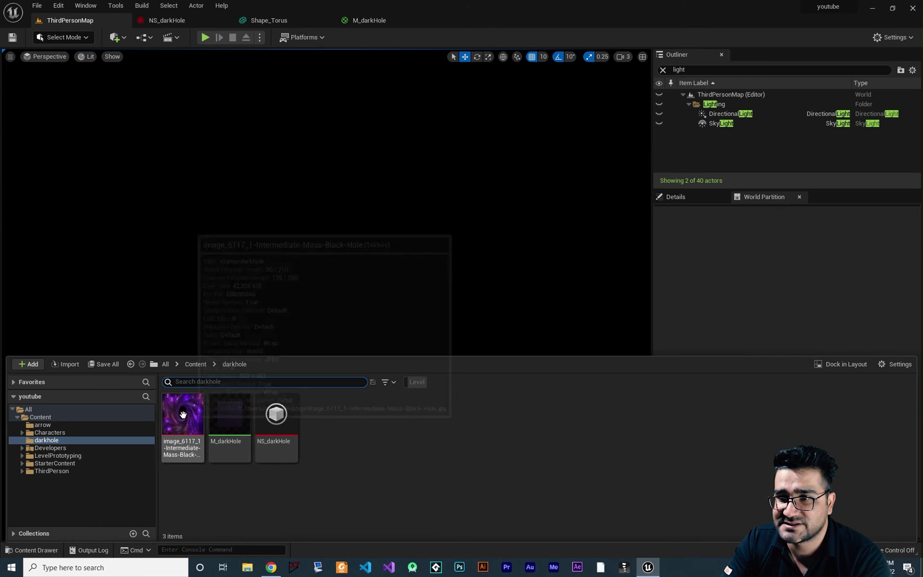
left_click_drag(276, 411, 254, 195)
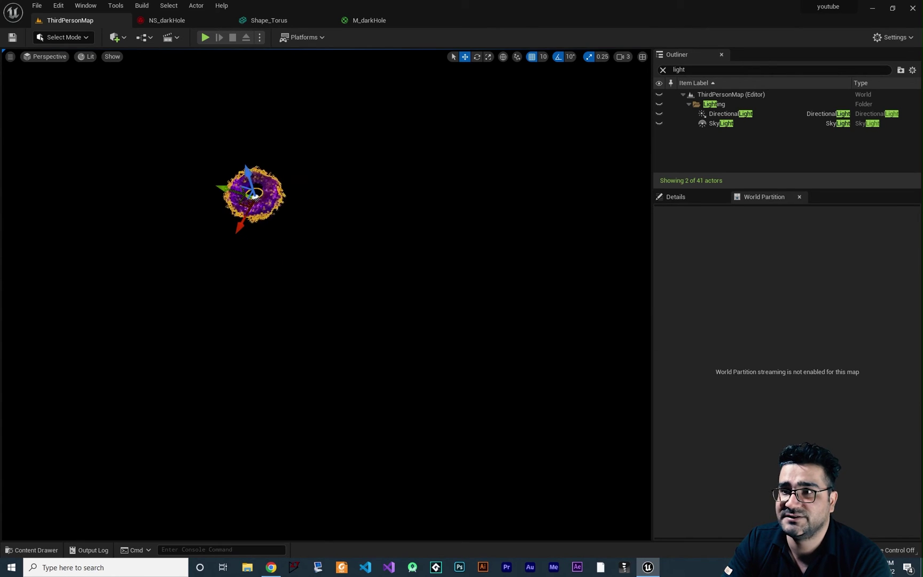
key("g")
key("f")
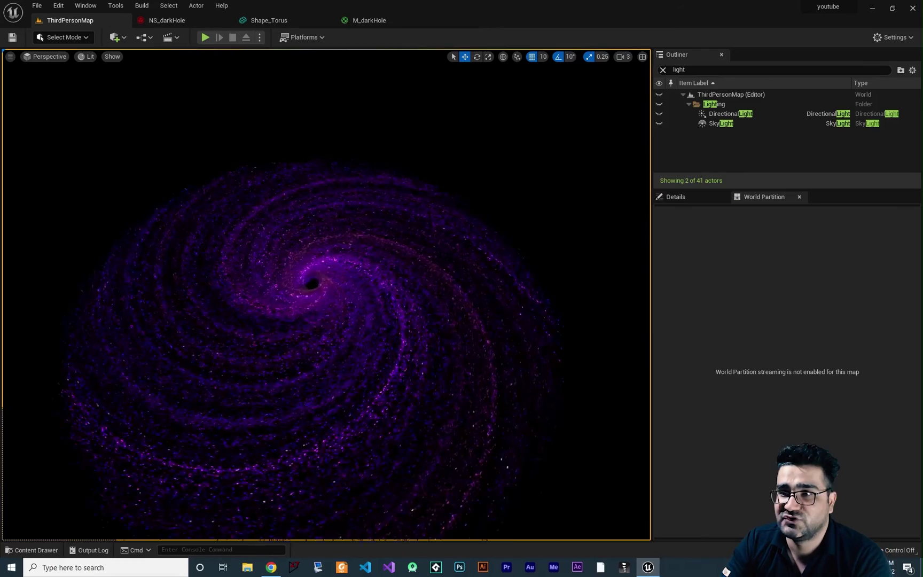
Set the Spawn Rate of NS_darkHole's Empty emitter to 100000 and view the denser galaxy from farther back in ThirdPersonMap.
left_click(166, 20)
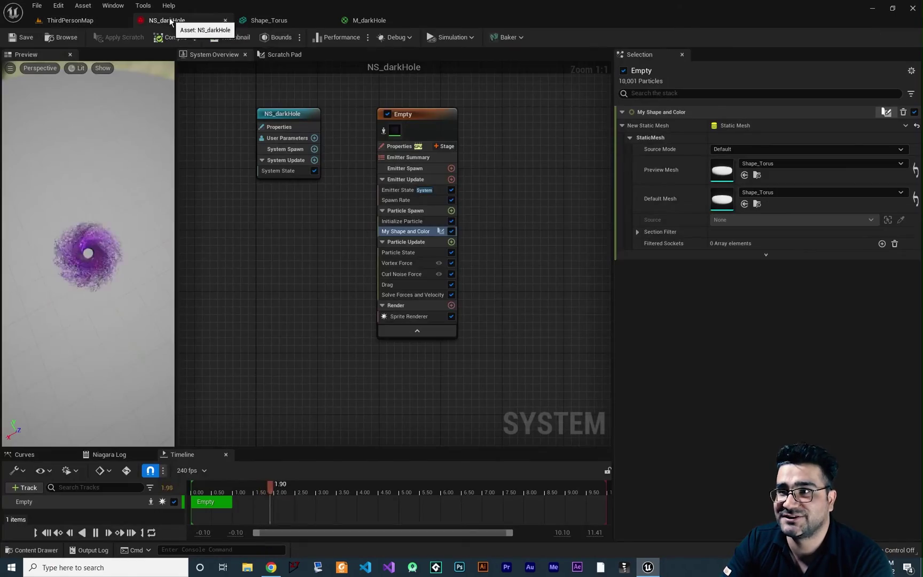
left_click(400, 221)
left_click(399, 200)
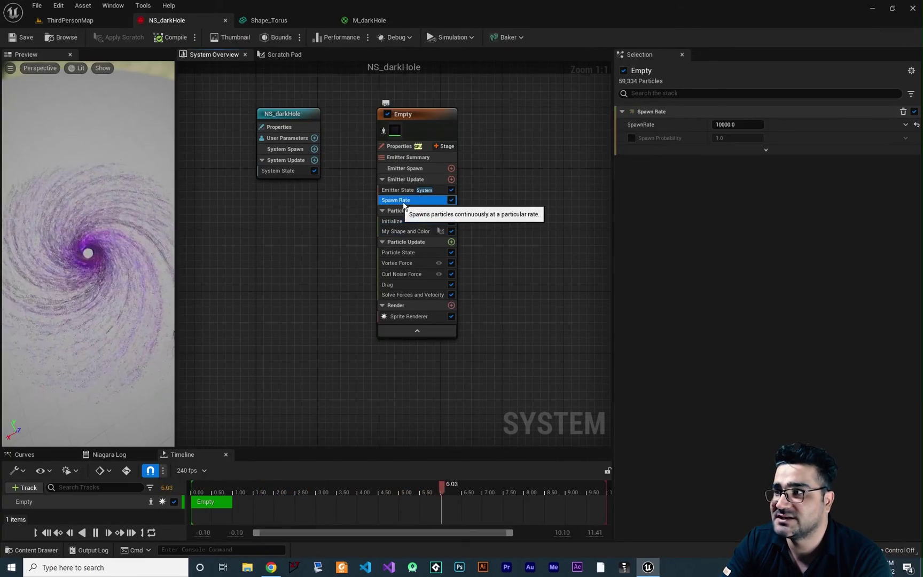
left_click(727, 127)
left_click(728, 126)
type("0")
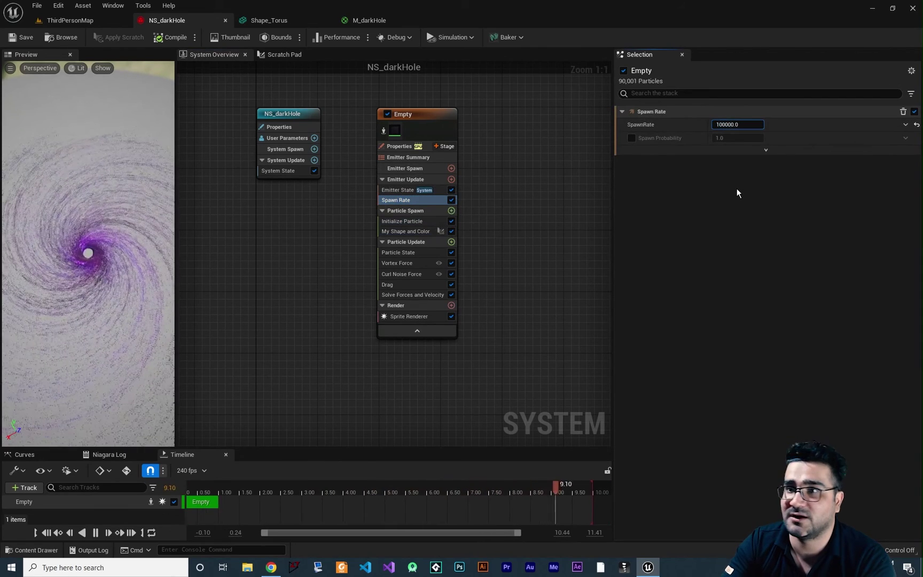
left_click(56, 23)
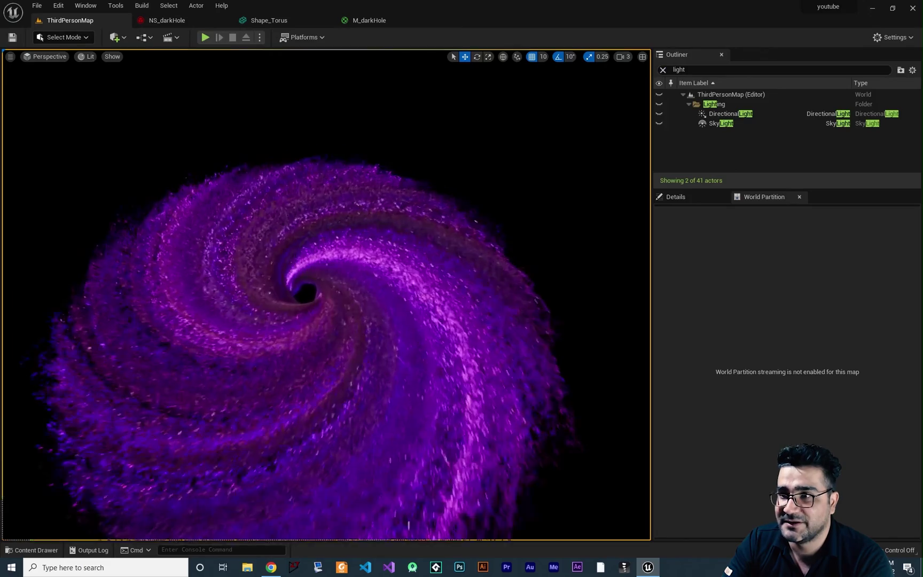
key("s")
right_click_drag(362, 276, 362, 288)
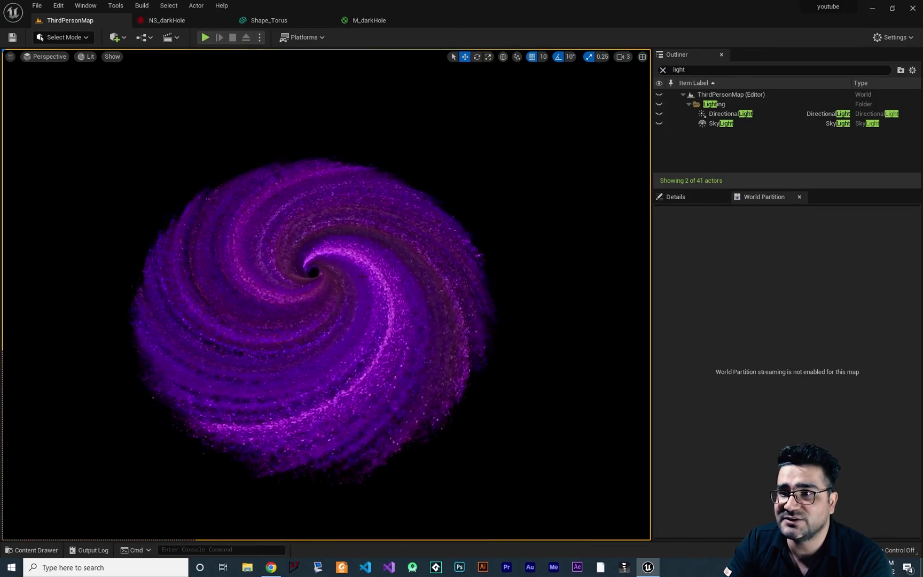
Convert the Texture Sample node in M_darkHole to a parameter named texture and save the material.
left_click(174, 22)
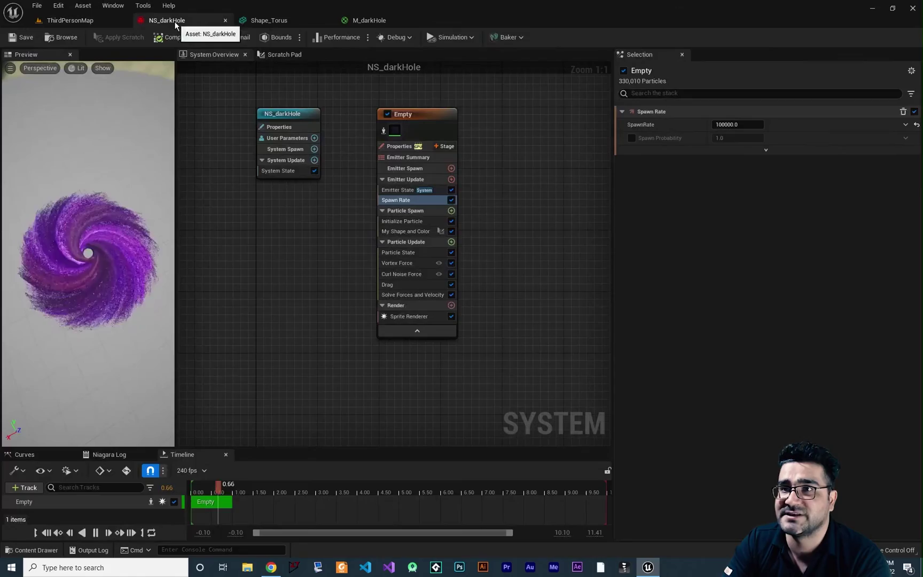
left_click(33, 550)
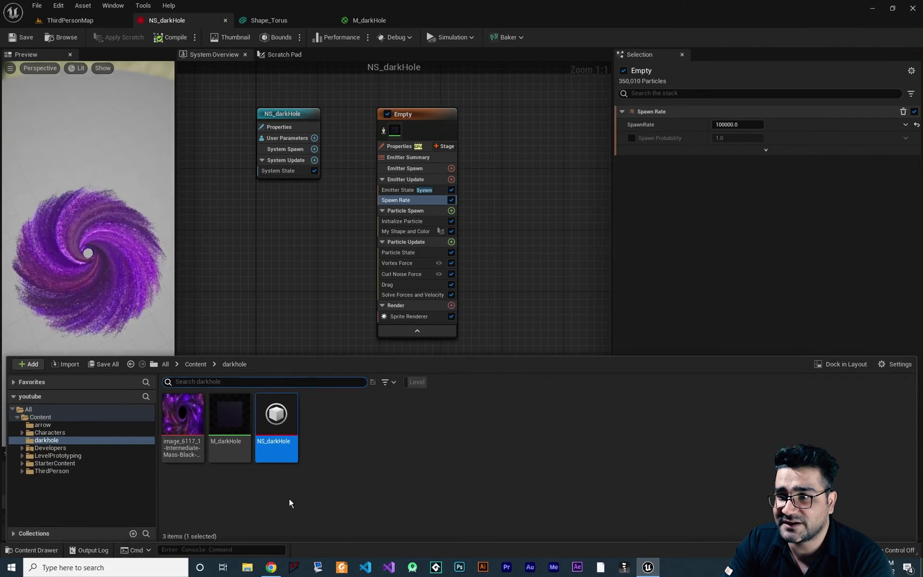
left_click(372, 20)
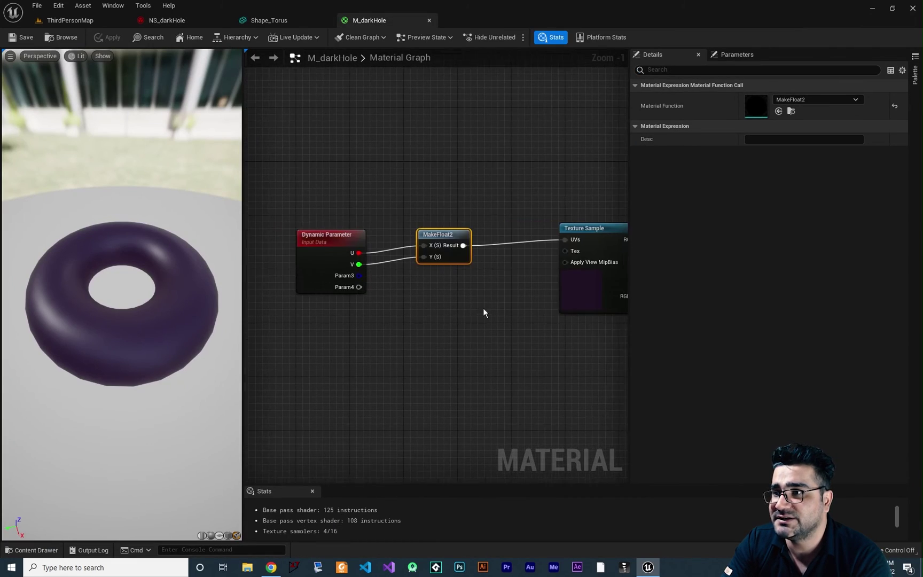
scroll(483, 308, "down", 3)
right_click_drag(564, 310, 413, 310)
scroll(465, 309, "up", 2)
right_click_drag(358, 349, 410, 352)
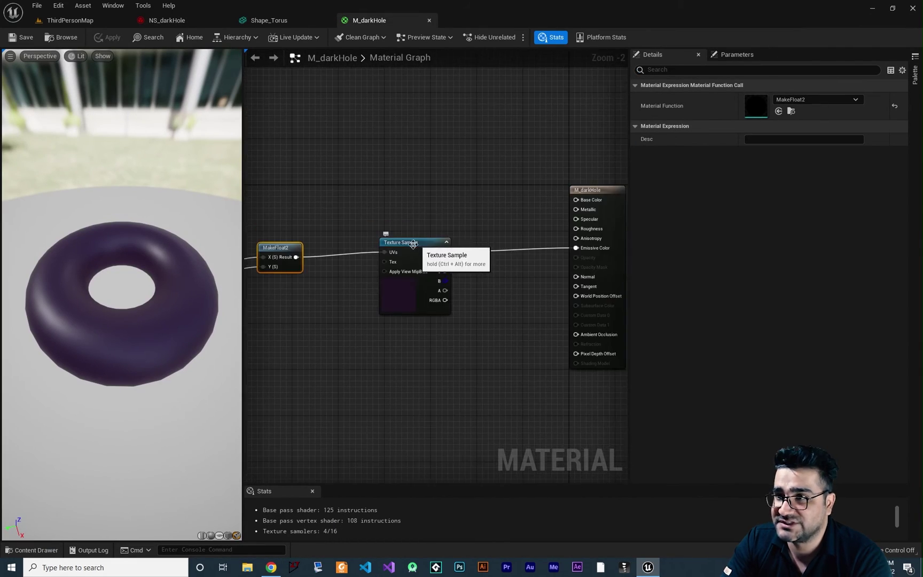
left_click(409, 240)
right_click(418, 244)
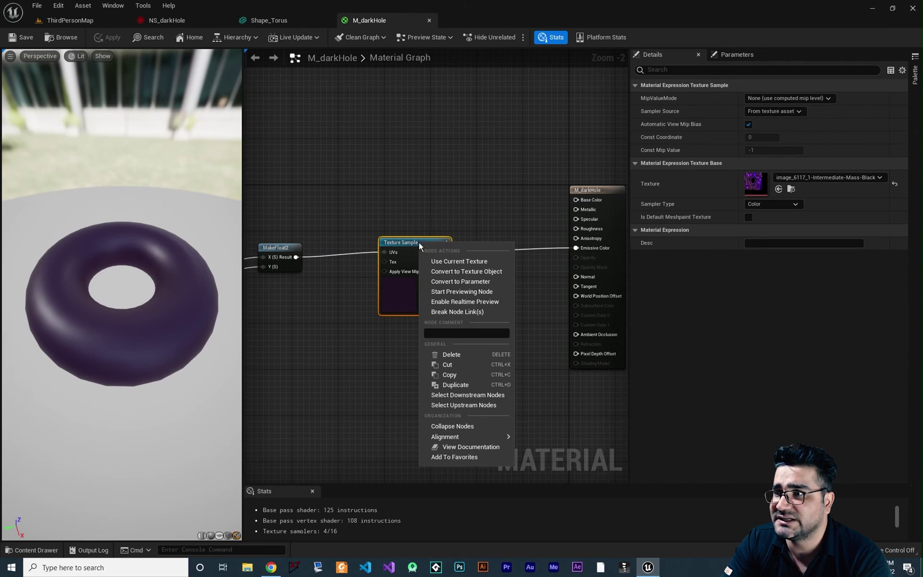
left_click(461, 282)
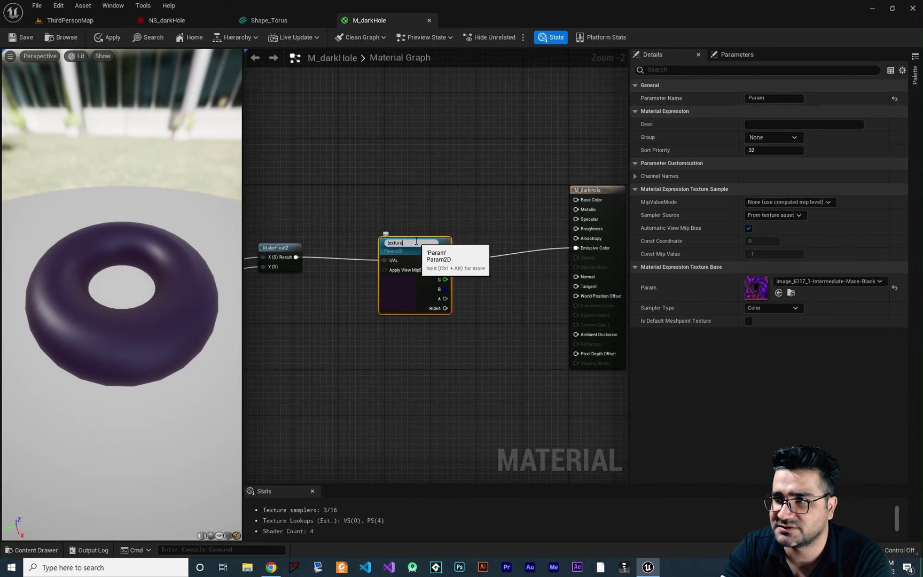
left_click(22, 38)
Create a material instance of M_darkHole in the darkhole content folder.
left_click(34, 549)
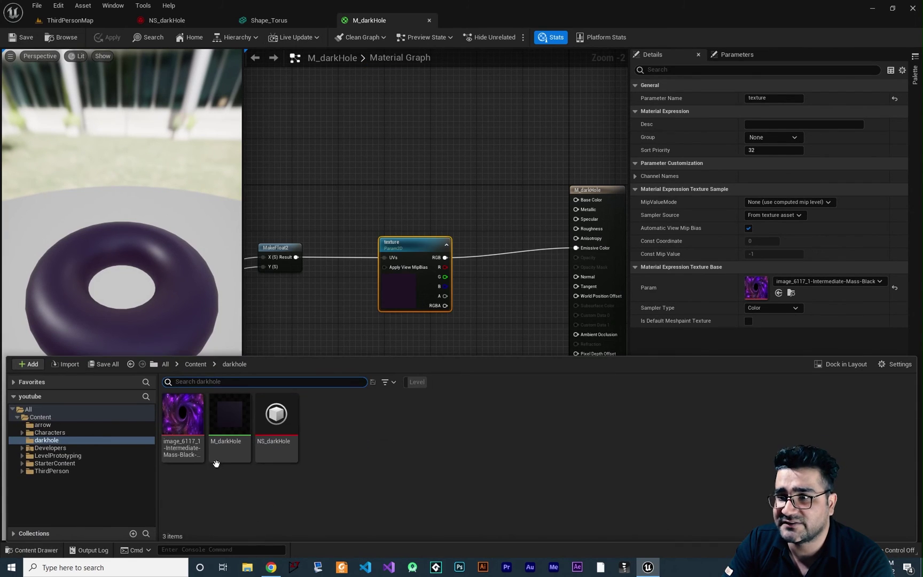
right_click(230, 422)
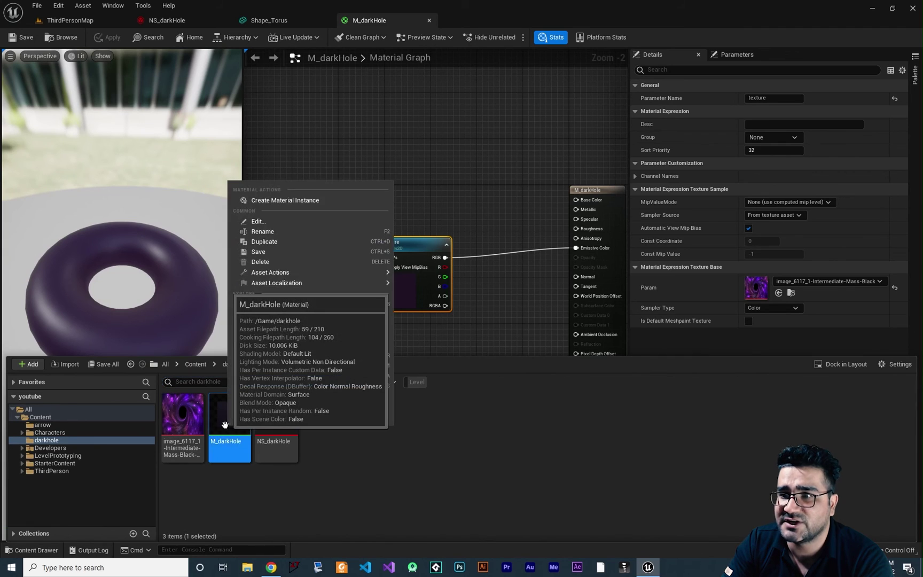
left_click(270, 206)
left_click(322, 494)
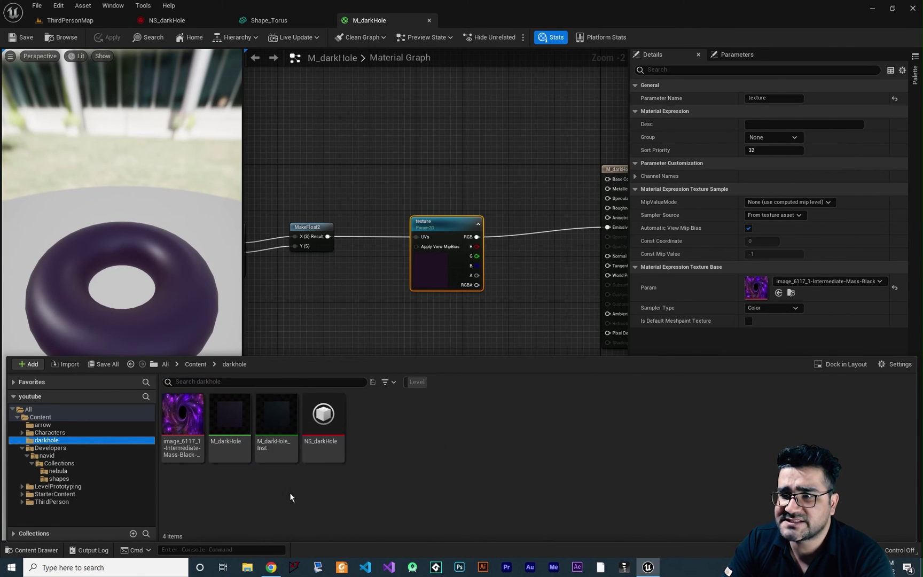
Assign M_darkHole_Inst as the material of the Sprite Renderer in NS_darkHole.
left_click(167, 20)
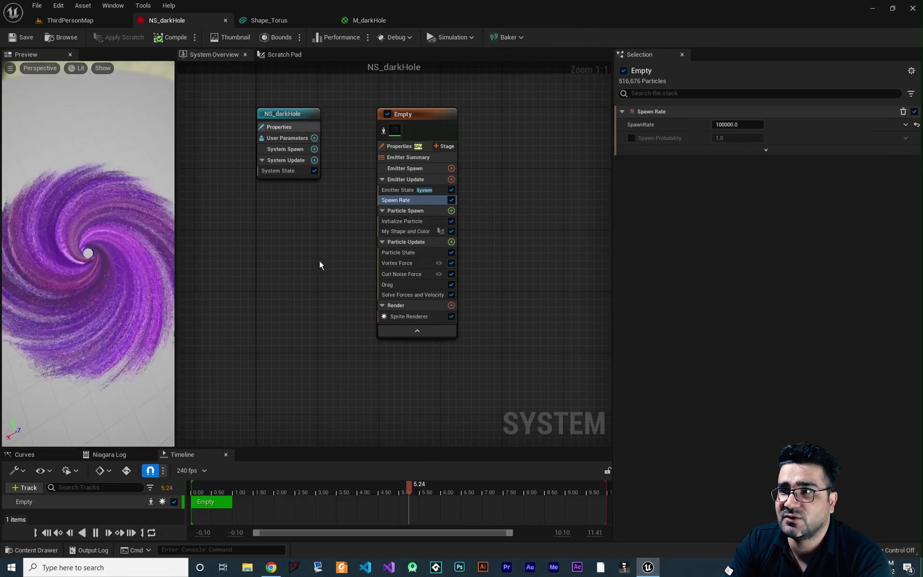
left_click(409, 316)
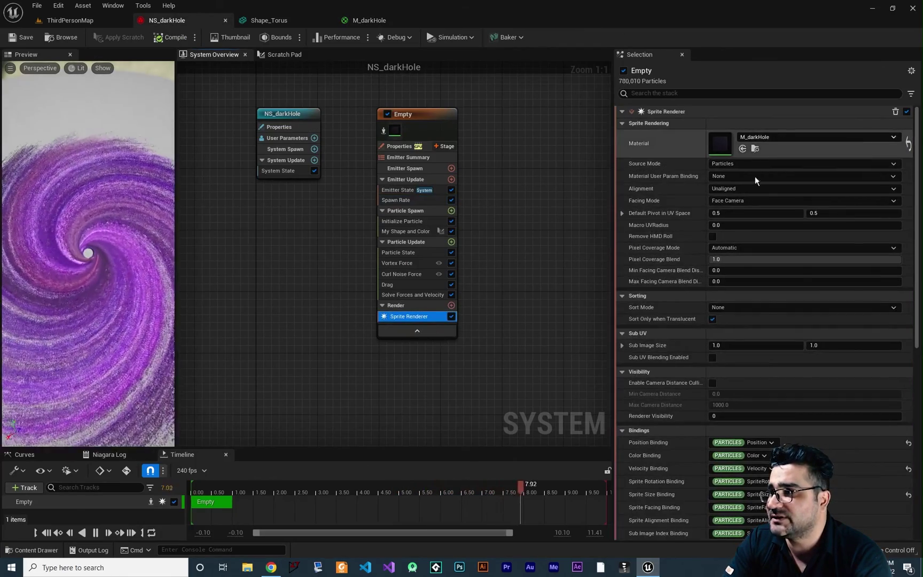
left_click(33, 550)
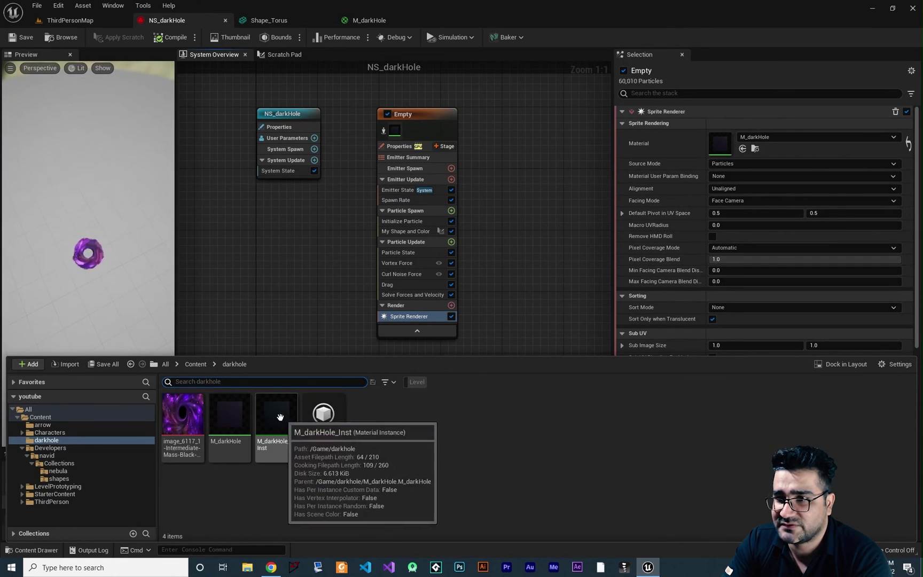
left_click_drag(277, 414, 816, 212)
left_click_drag(795, 139, 796, 140)
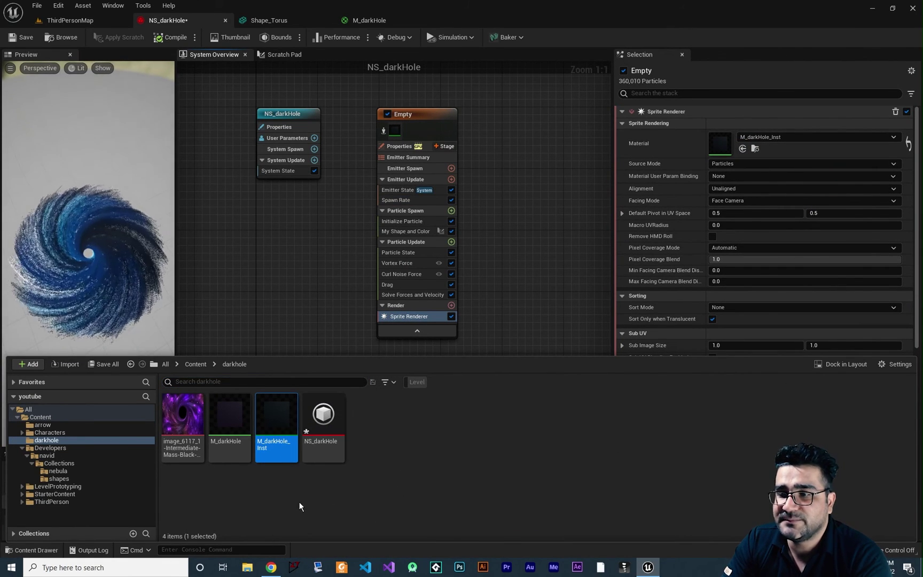
Open M_darkHole_Inst in its own floating window and place it beside the galaxy in the ThirdPersonMap level.
double_click(279, 416)
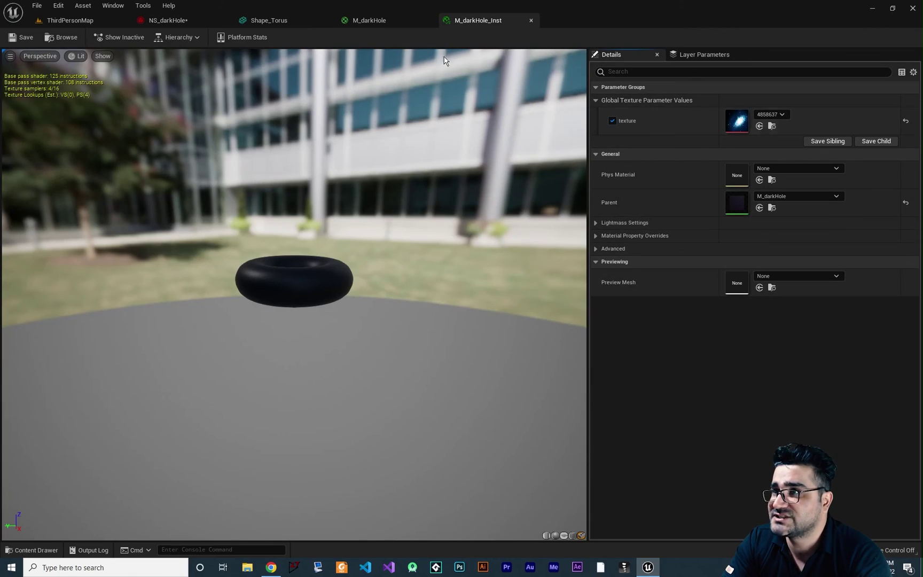
left_click_drag(478, 20, 583, 193)
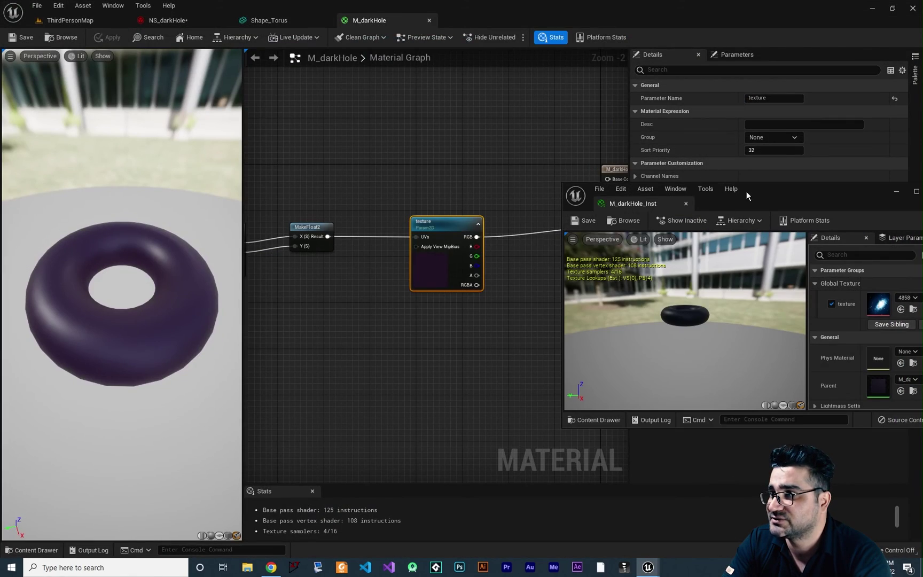
left_click_drag(746, 191, 709, 179)
left_click(72, 21)
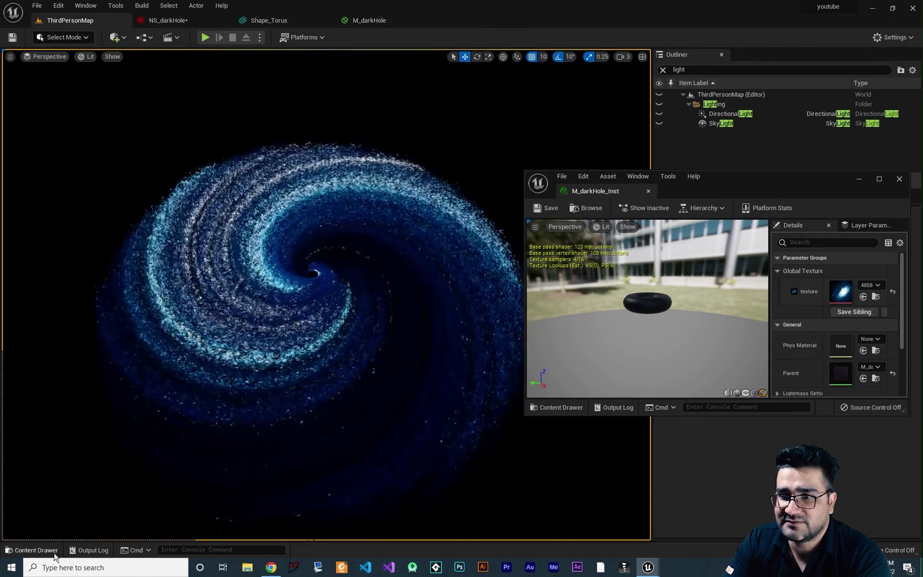
Set the texture parameter of M_darkHole_Inst to image 5939329 from the nebula folder and view the galaxy in the level.
left_click(34, 549)
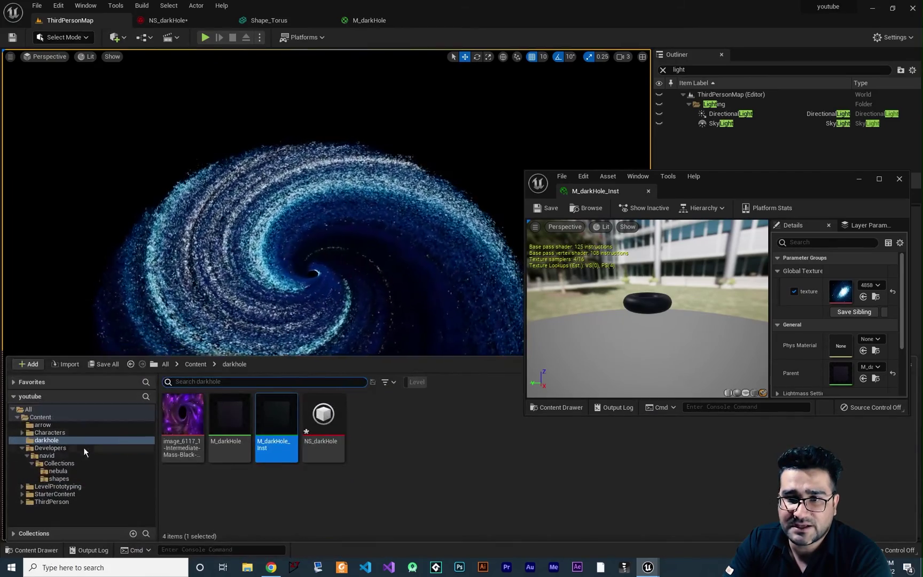
left_click(62, 471)
left_click_drag(276, 417, 821, 314)
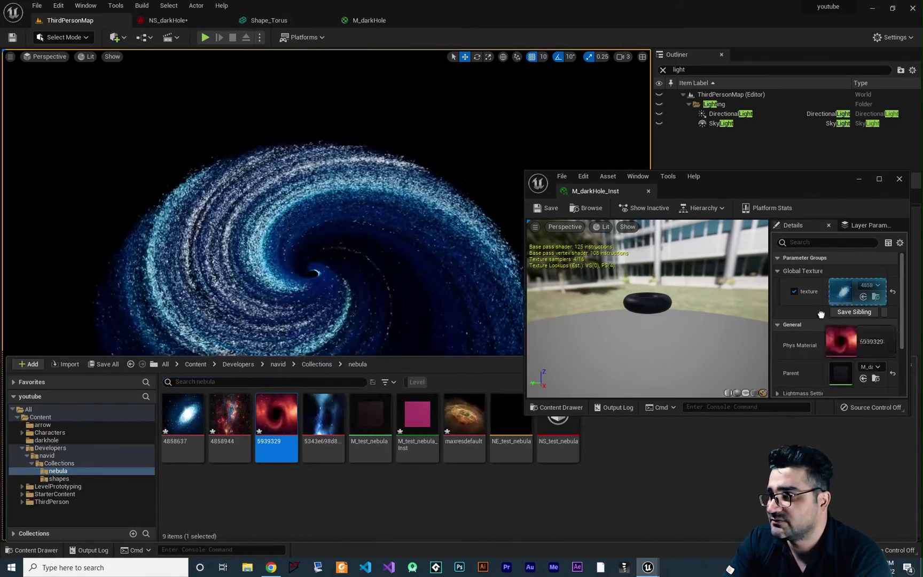
left_click(345, 320)
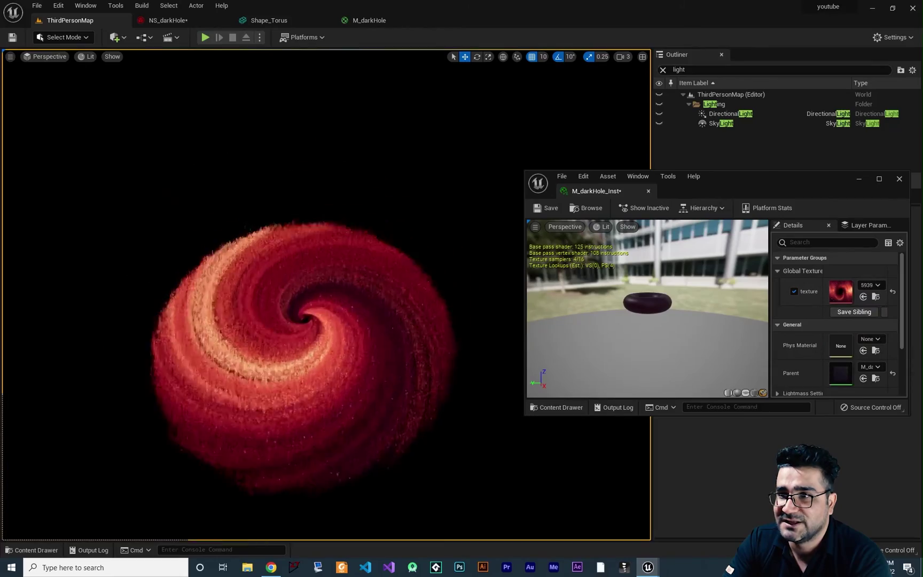
Try the blue nebula image beside 5939329 as M_darkHole_Inst's texture, and replace it with maxresdefault.
left_click(33, 549)
left_click_drag(323, 417, 841, 293)
left_click_drag(463, 420, 849, 295)
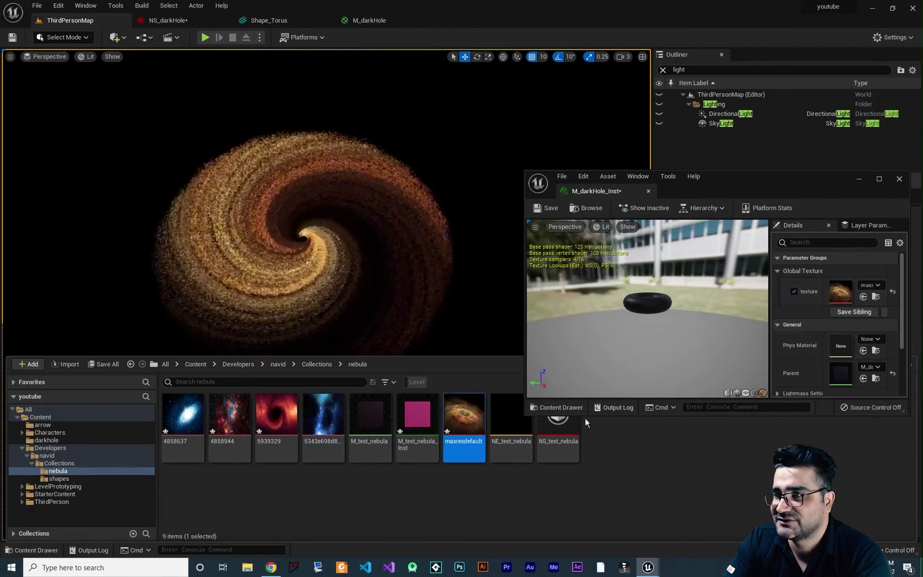